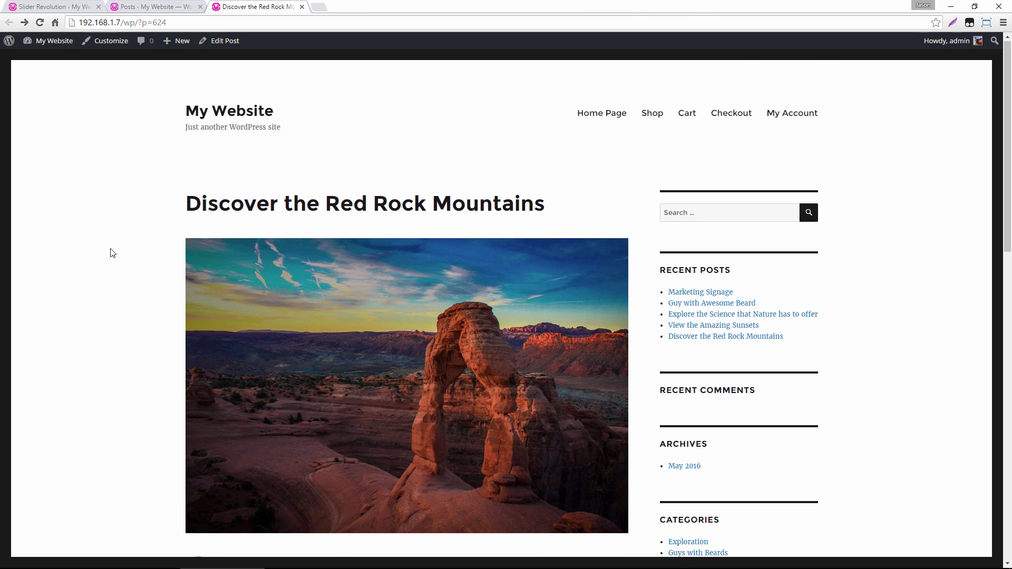
# Open the Discover the Red Rock Mountains post for editing from the Posts list
pyautogui.scroll(-1, 110, 253)
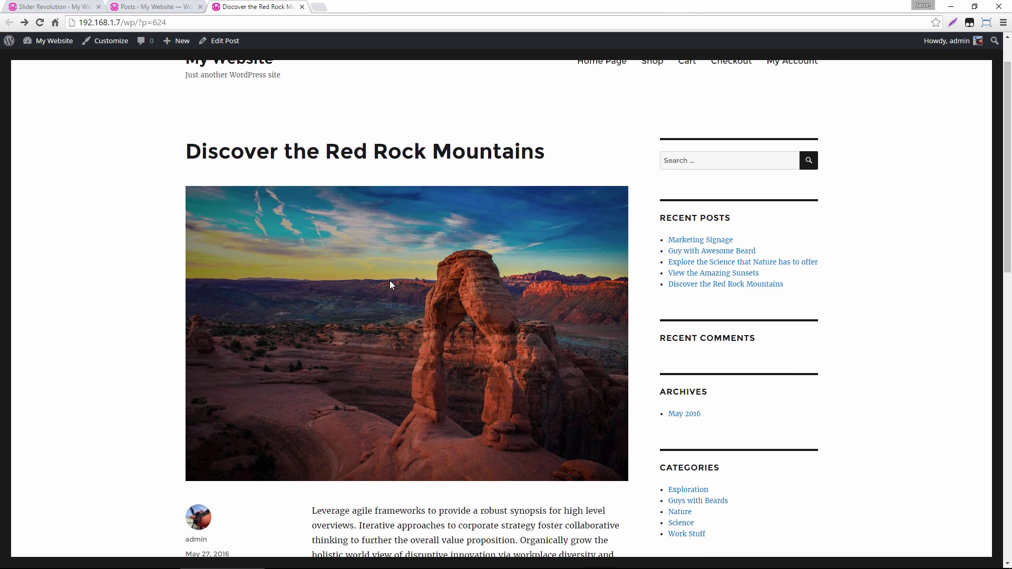
pyautogui.scroll(-3, 390, 284)
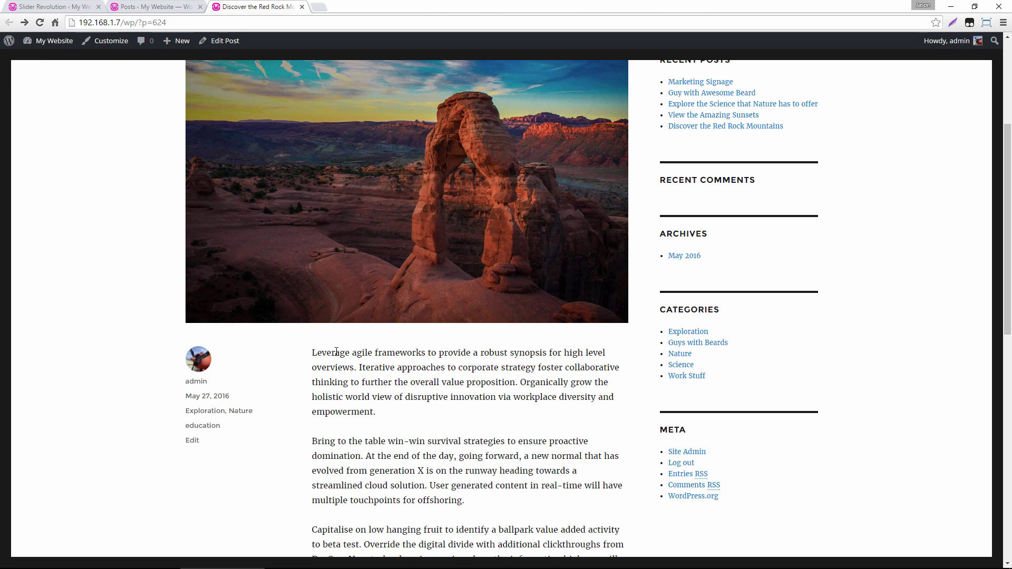
pyautogui.scroll(3, 336, 352)
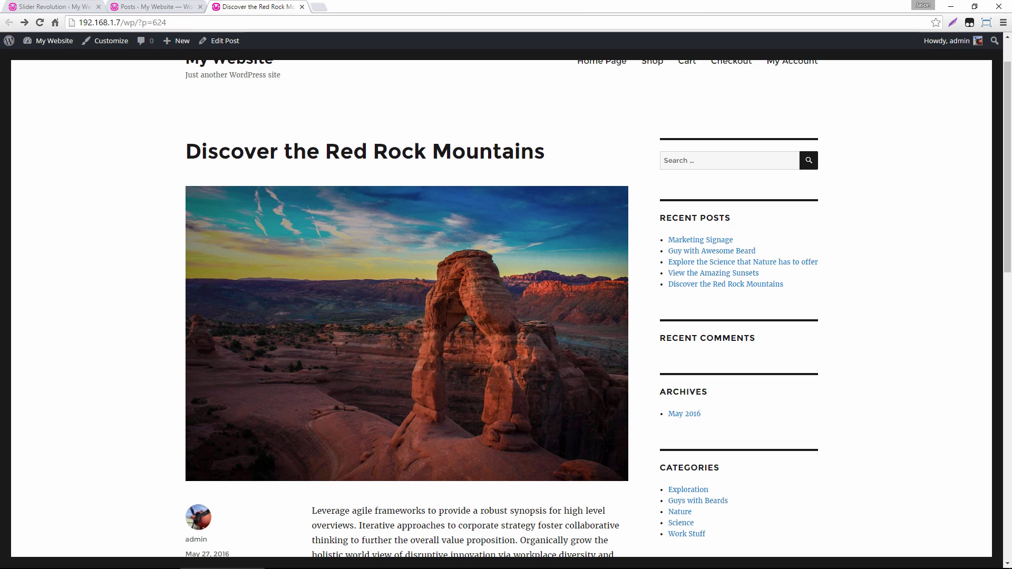
pyautogui.scroll(1, 337, 351)
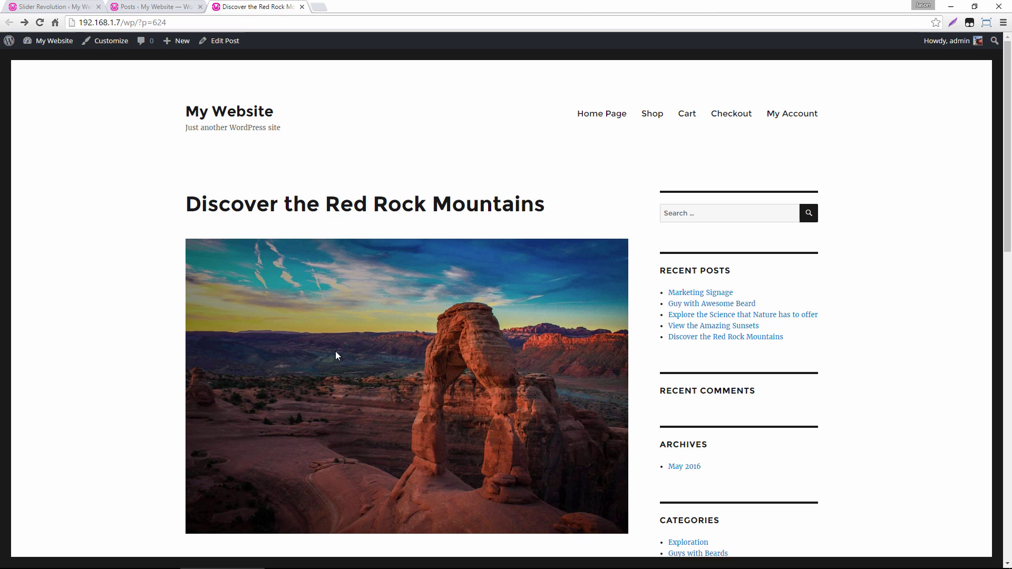
pyautogui.click(178, 7)
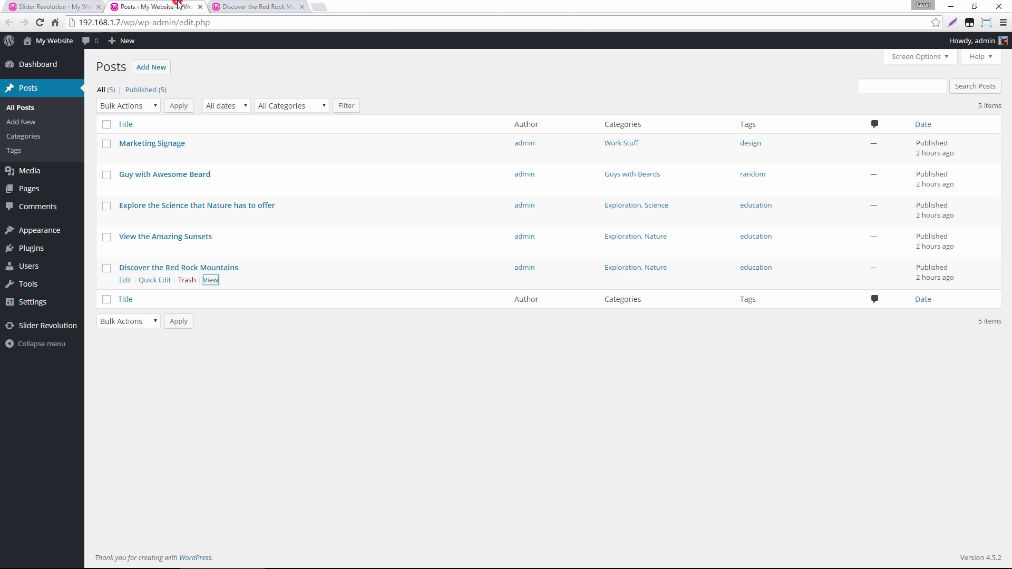
pyautogui.click(127, 283)
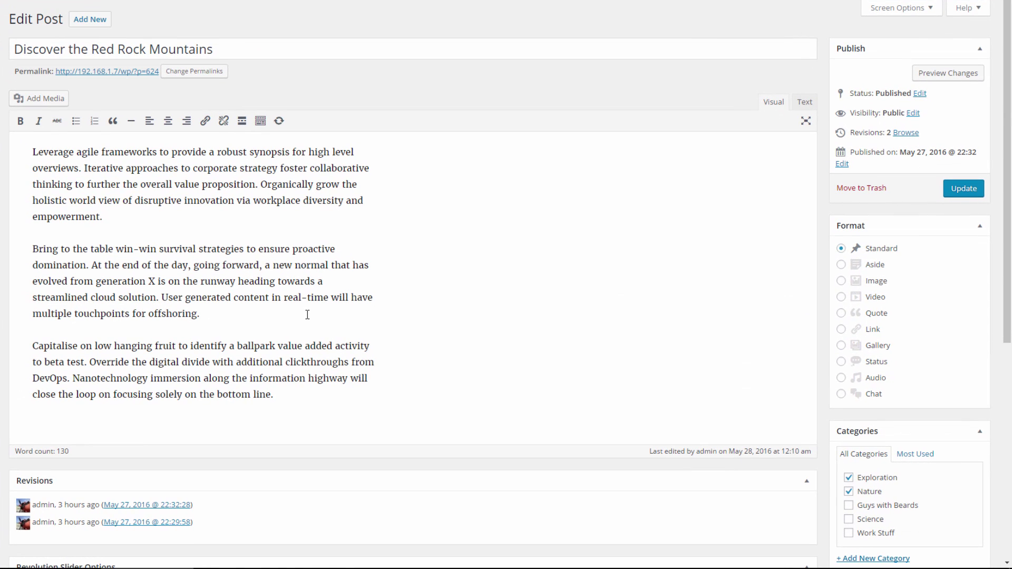
# Review the post's title, body and settings boxes, then return to the Slider Revolution dashboard
pyautogui.click(45, 50)
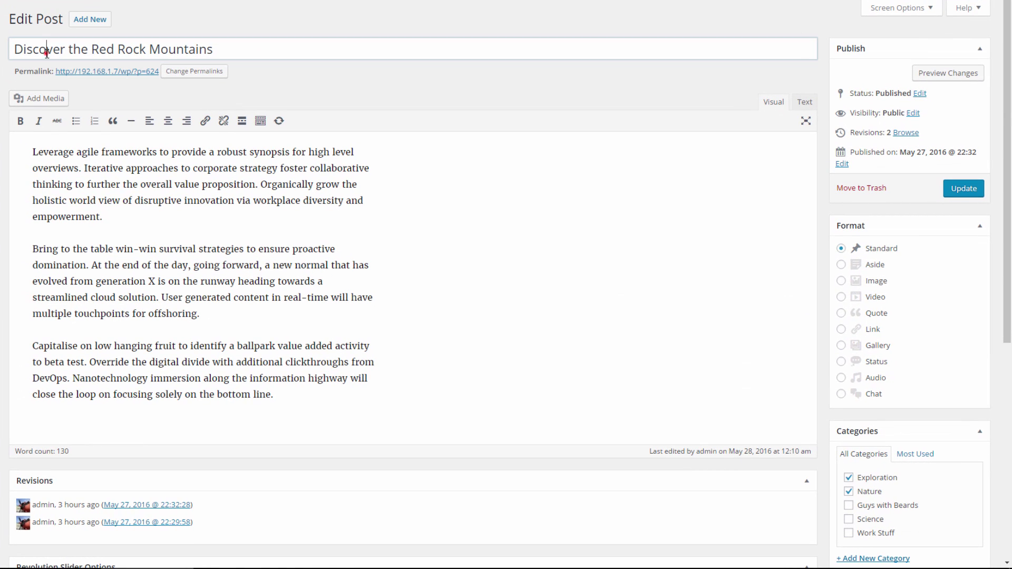
pyautogui.click(117, 153)
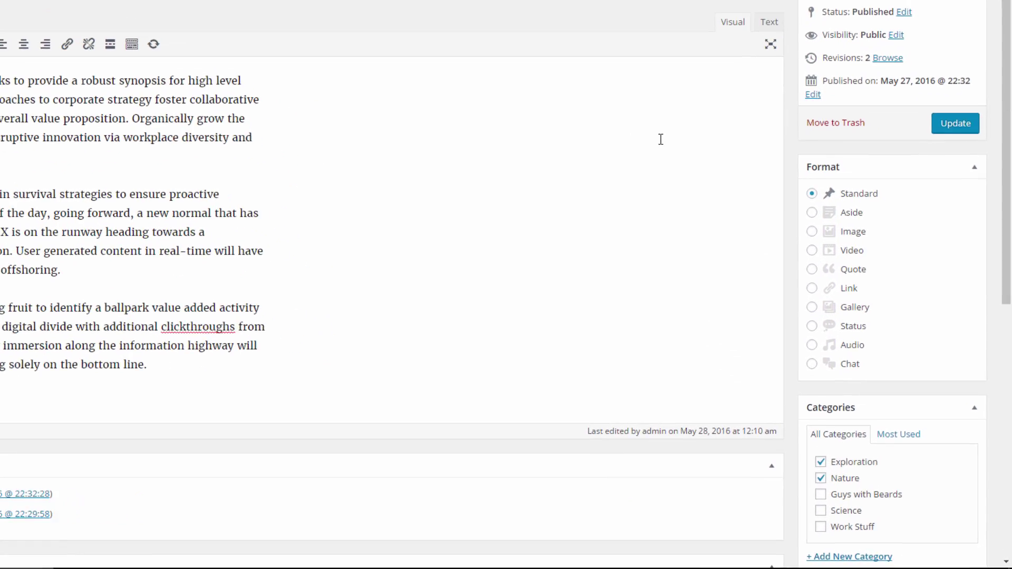
pyautogui.scroll(-10, 661, 139)
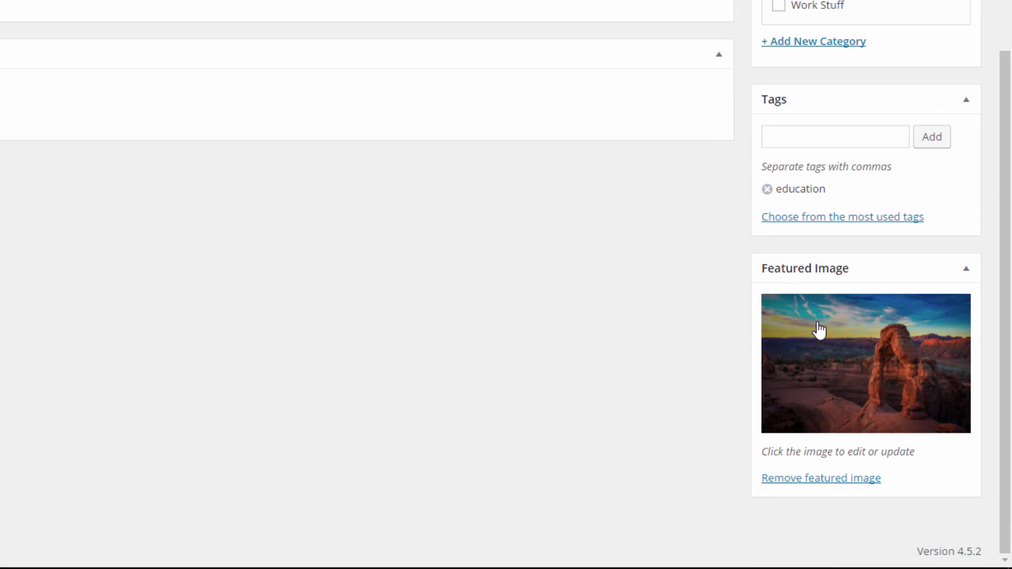
pyautogui.scroll(2, 654, 302)
pyautogui.scroll(5, 650, 295)
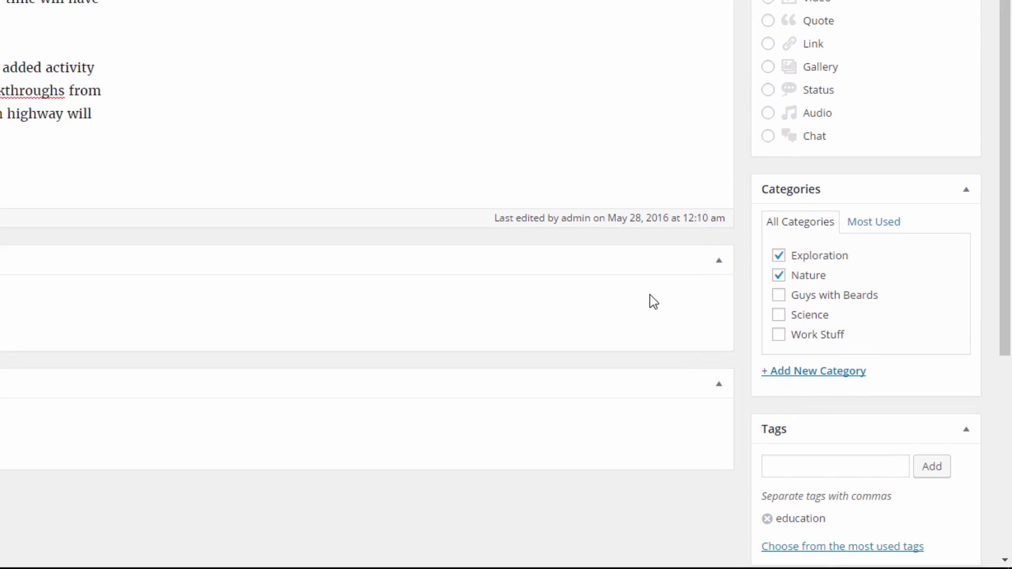
pyautogui.scroll(-2, 650, 295)
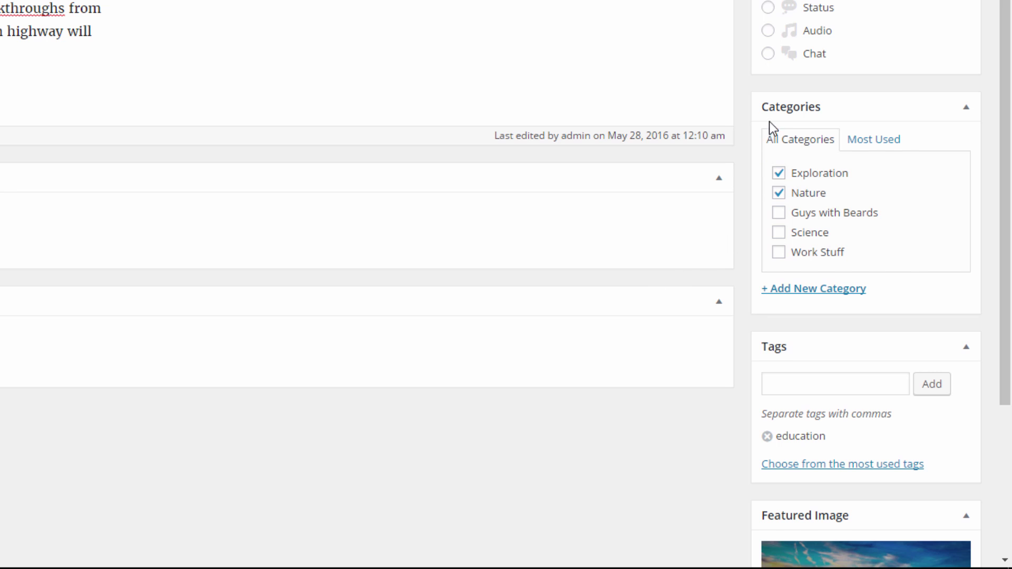
pyautogui.scroll(-2, 770, 121)
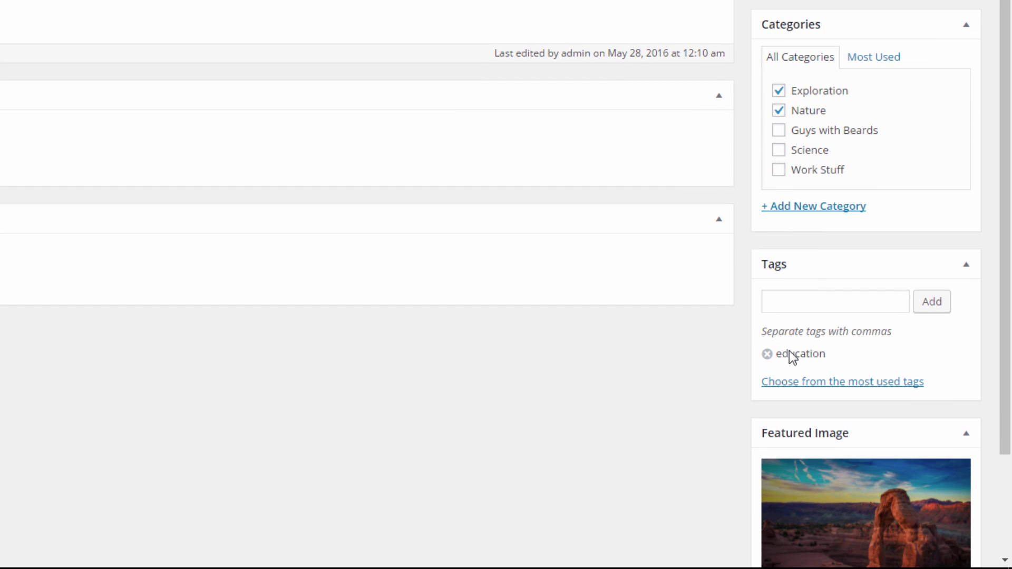
pyautogui.scroll(10, 754, 267)
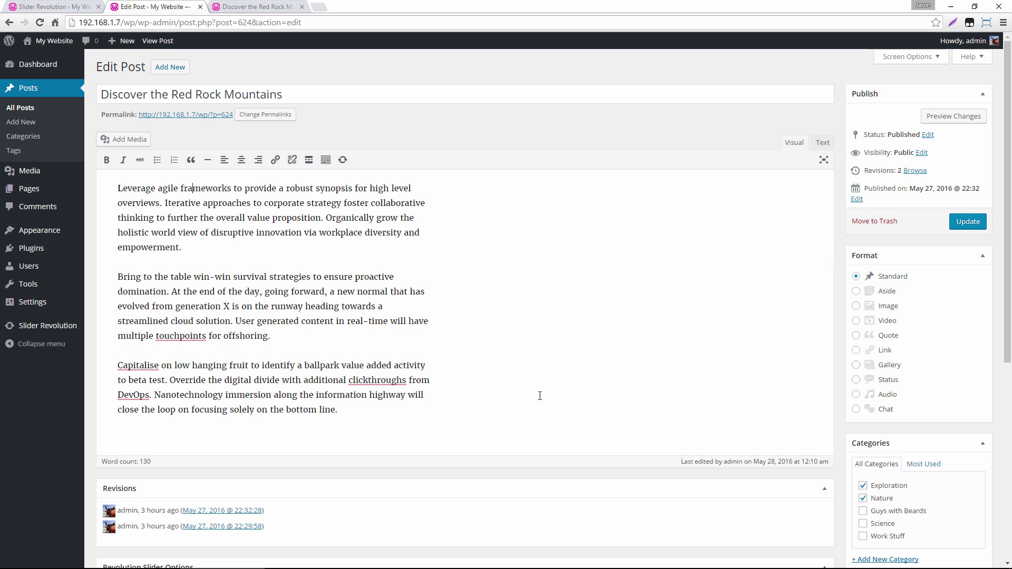
pyautogui.scroll(-2, 931, 402)
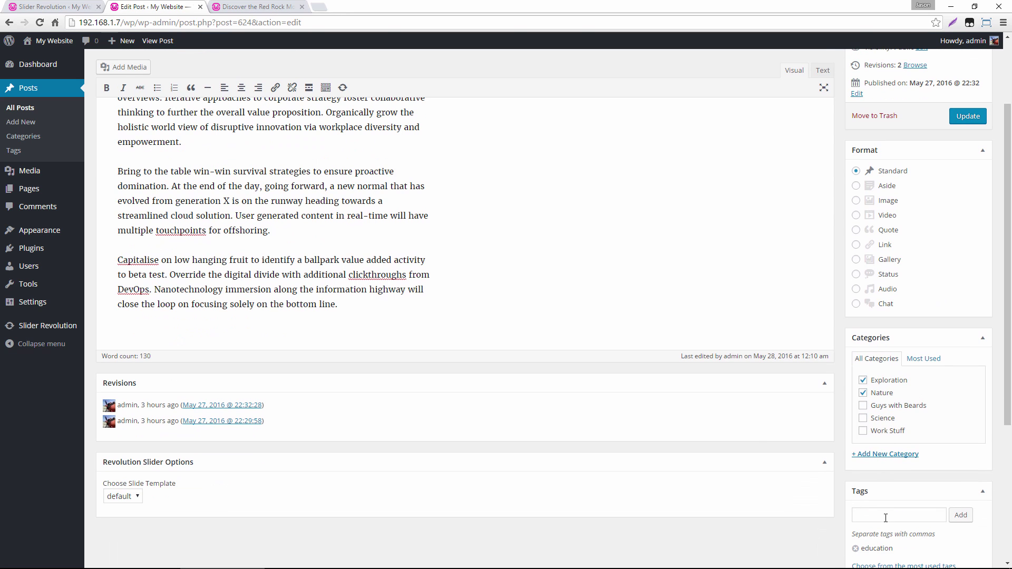
pyautogui.scroll(2, 517, 373)
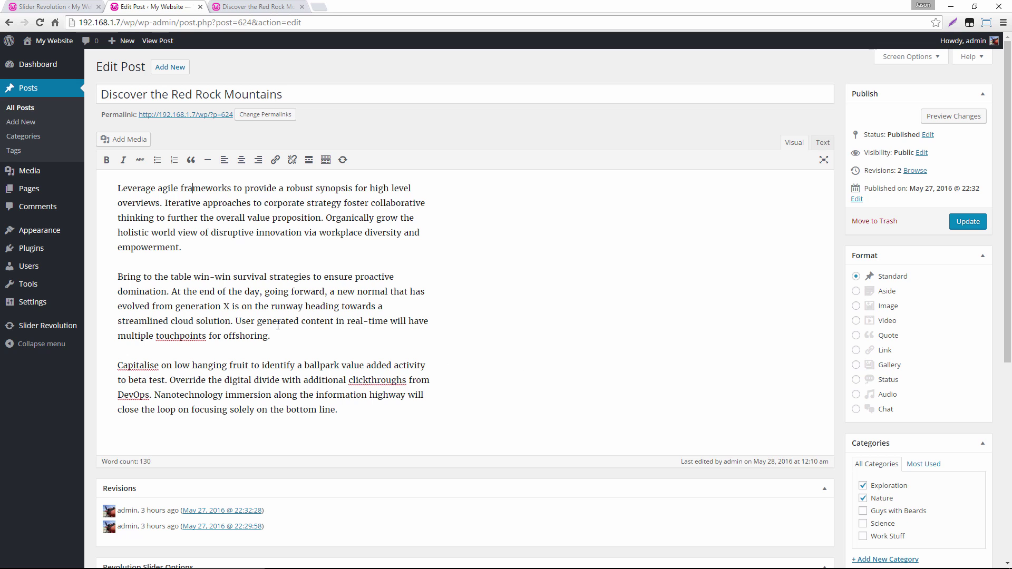
pyautogui.click(64, 6)
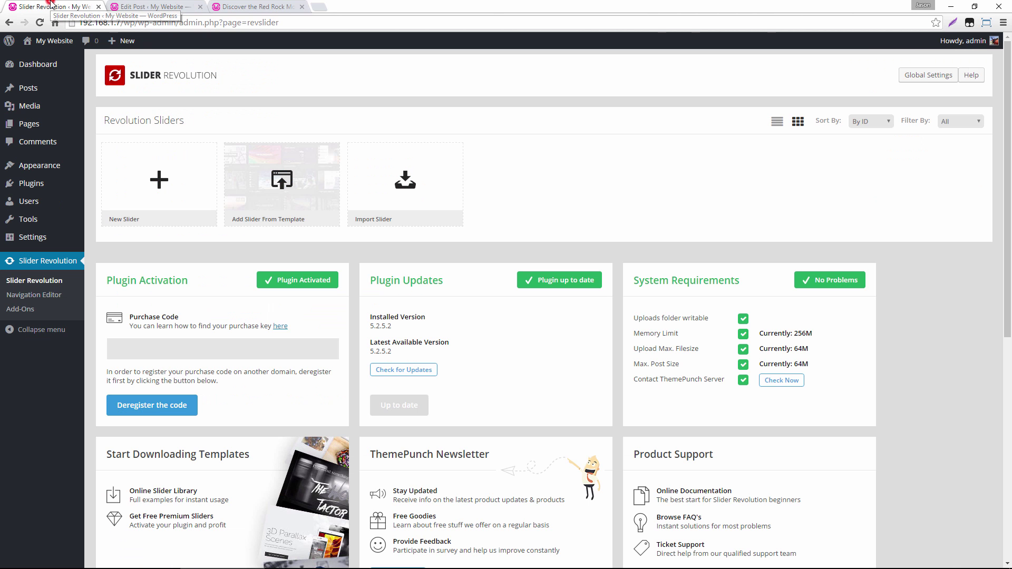
# Start a new Post-Based Slider, keeping Fetch Posts By as Categories & Tags
pyautogui.click(163, 180)
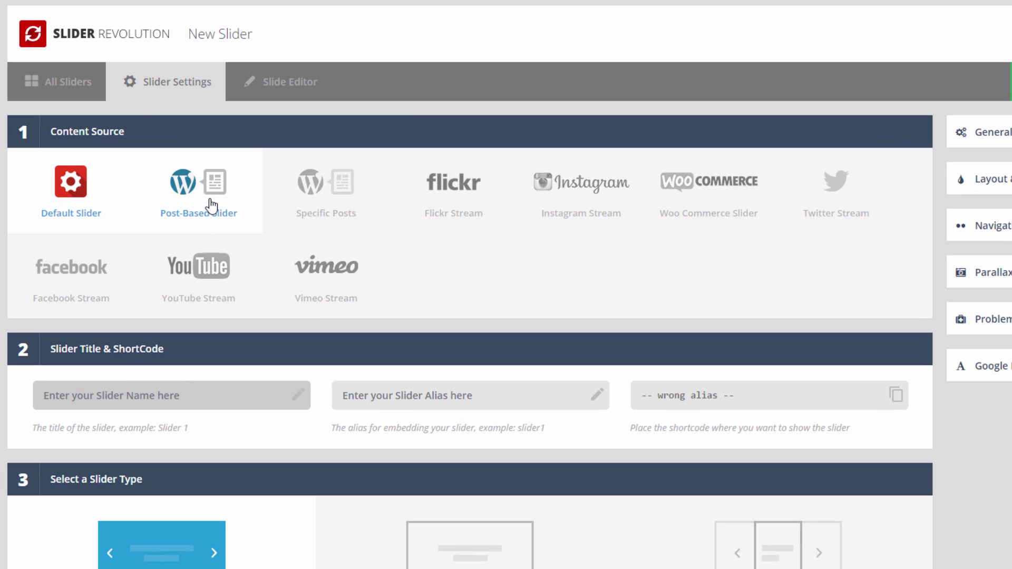
pyautogui.click(211, 206)
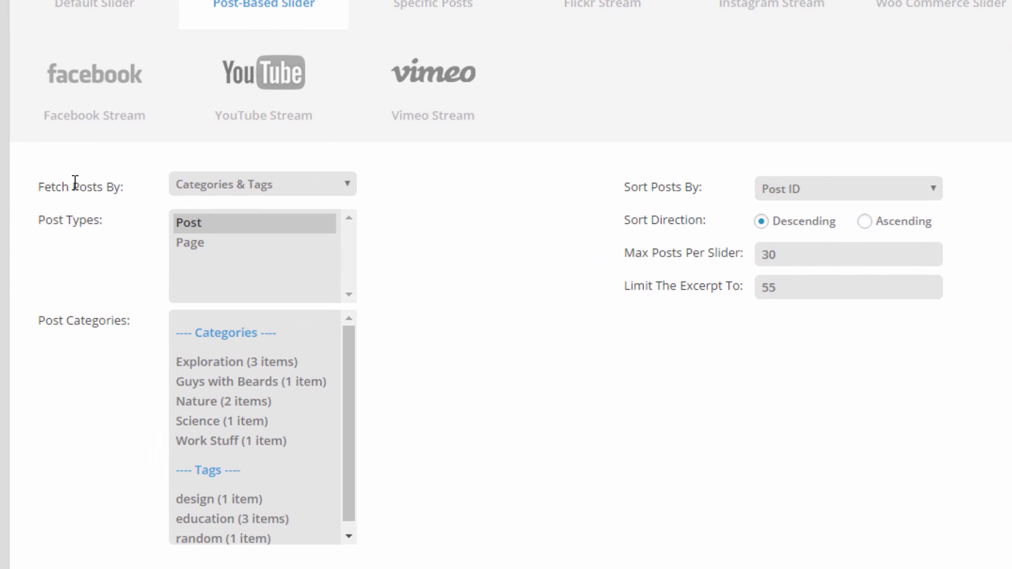
pyautogui.click(196, 337)
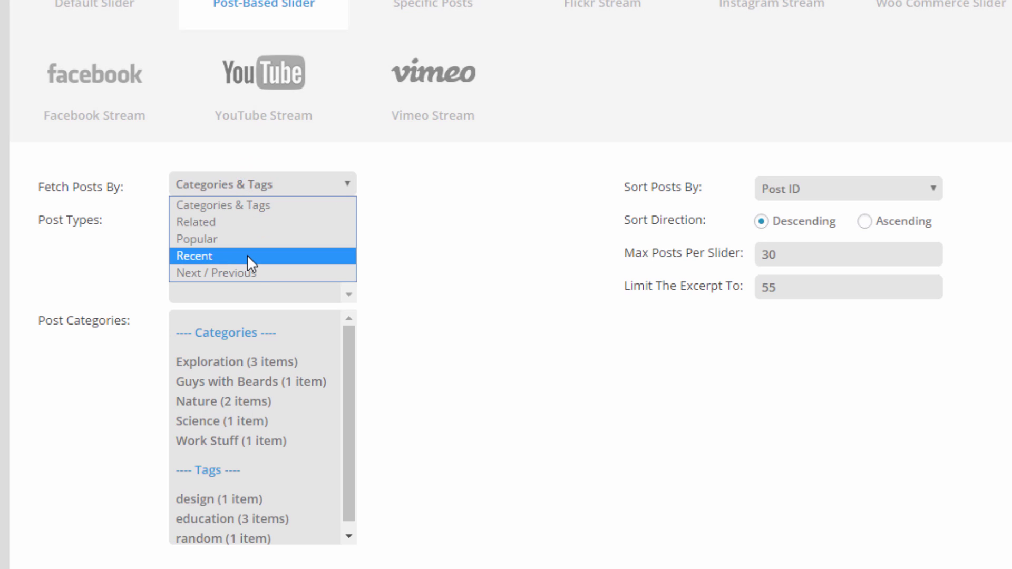
pyautogui.click(456, 241)
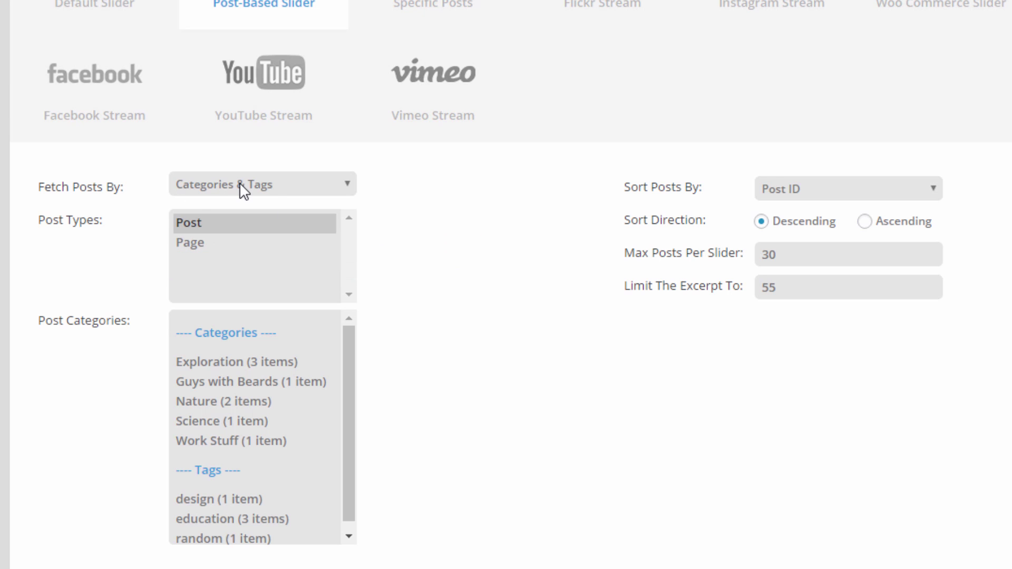
# Select the Nature category and the education tag as the slider's post sources
pyautogui.scroll(-2, 501, 259)
pyautogui.scroll(2, 501, 258)
pyautogui.click(196, 401)
pyautogui.scroll(-2, 580, 396)
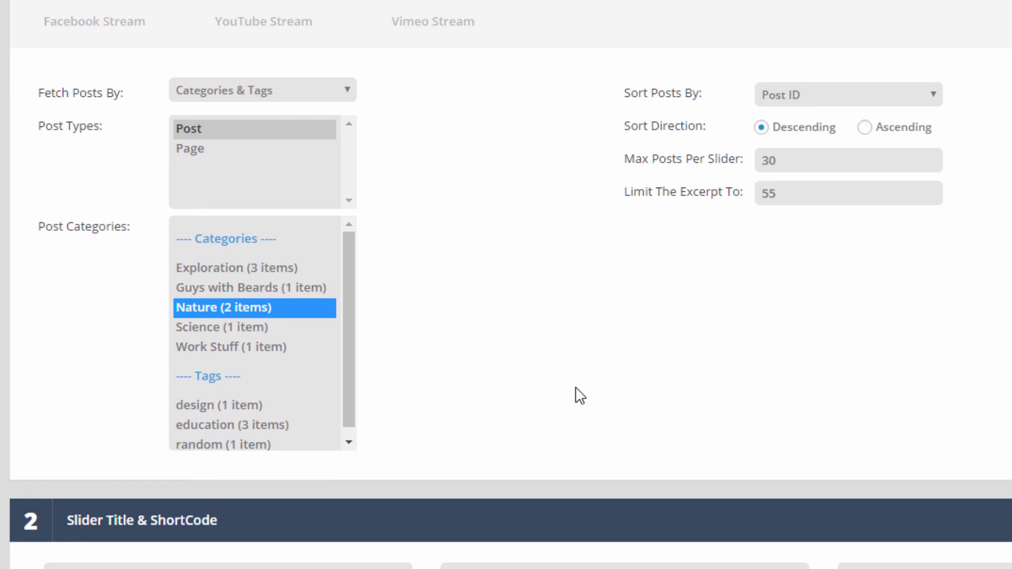
pyautogui.keyDown('ctrl'); pyautogui.click(202, 424); pyautogui.keyUp('ctrl')
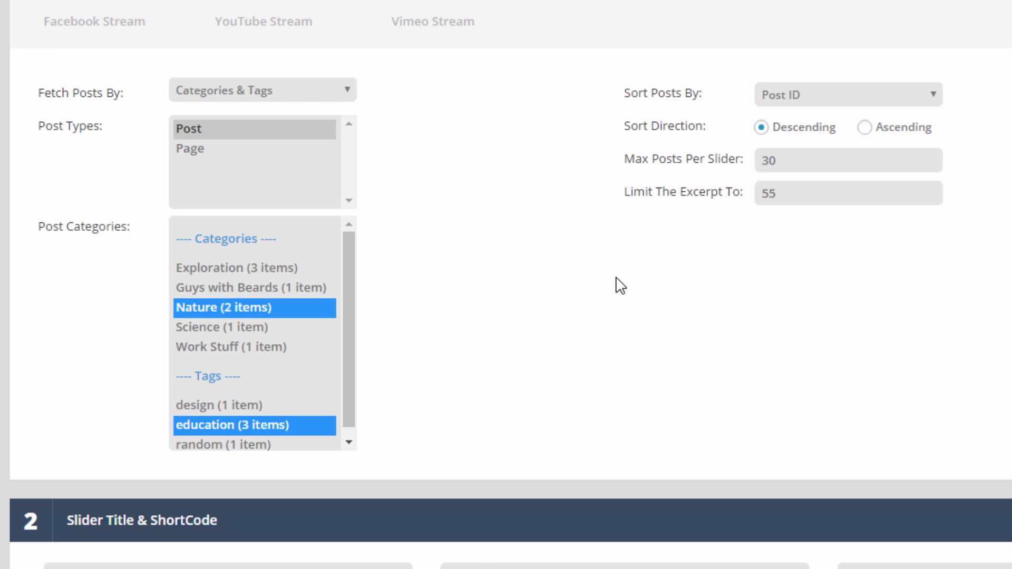
pyautogui.scroll(2, 580, 288)
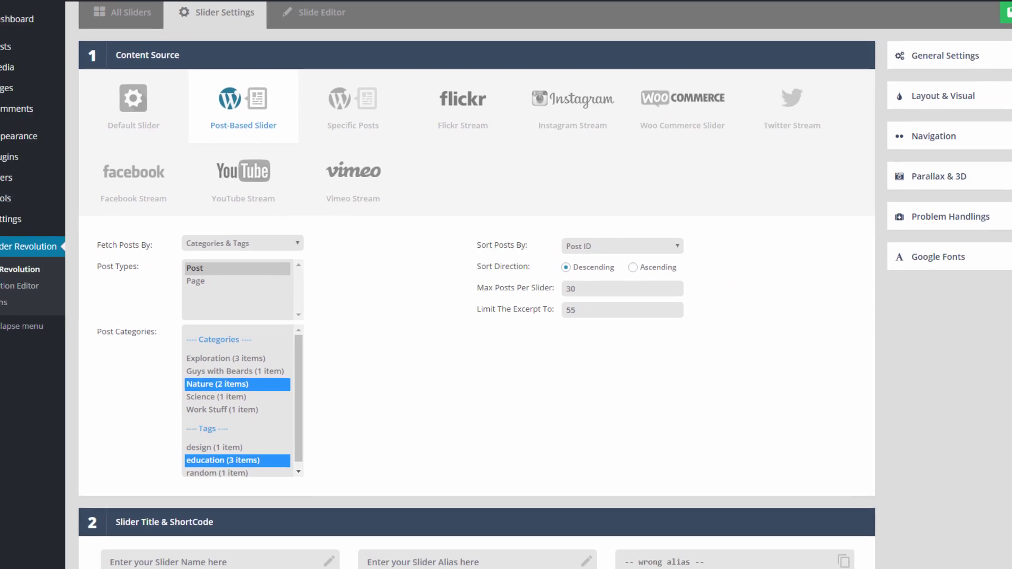
pyautogui.click(146, 7)
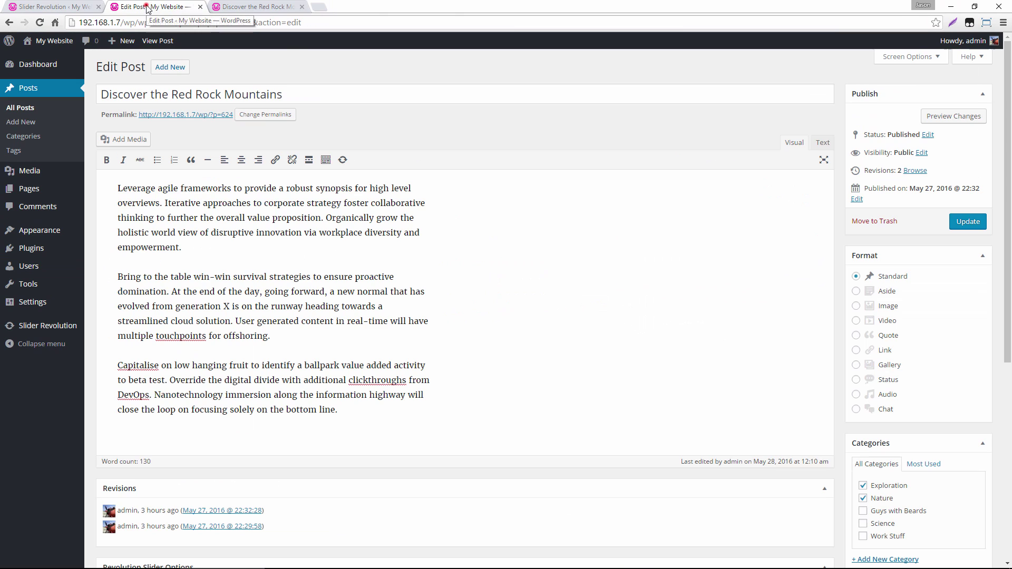
pyautogui.click(18, 86)
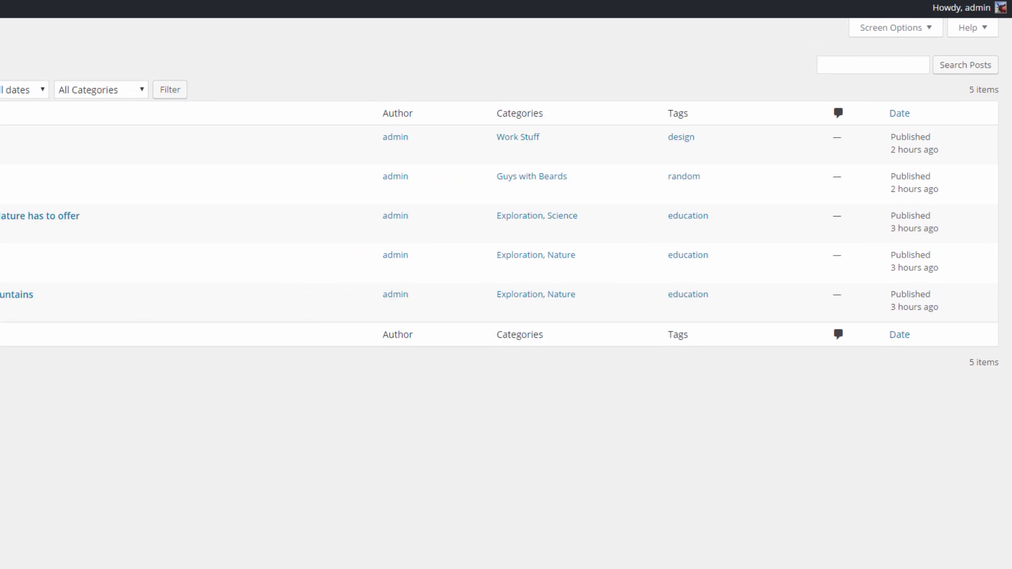
pyautogui.click(44, 7)
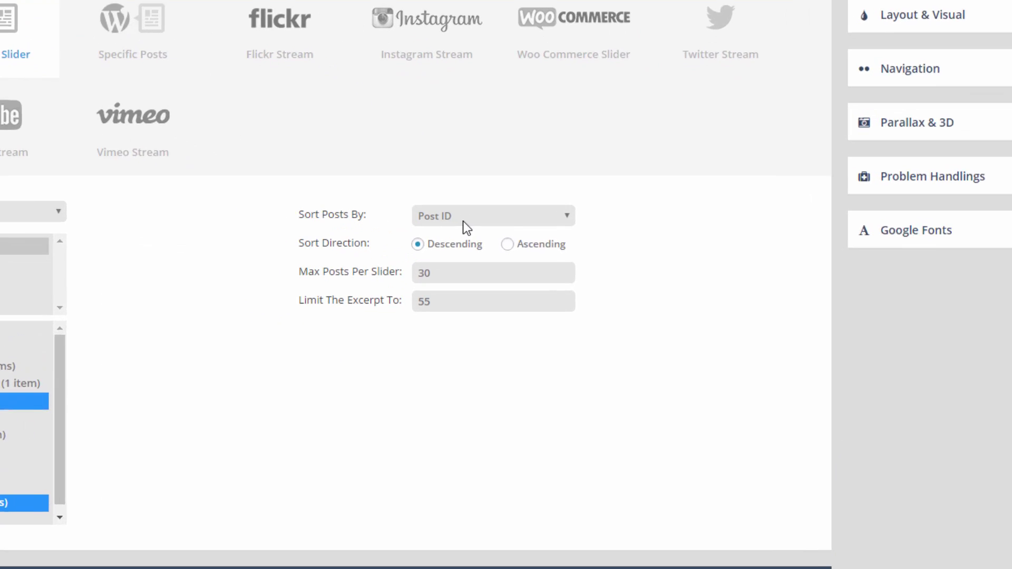
# Sort the slider's posts by Date and cap it at 5 posts
pyautogui.click(533, 252)
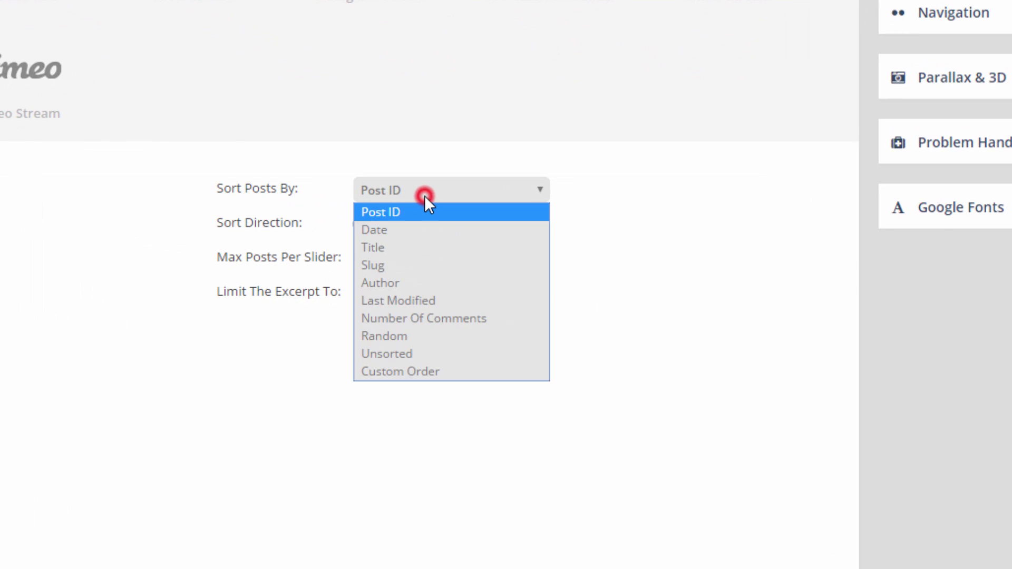
pyautogui.click(414, 230)
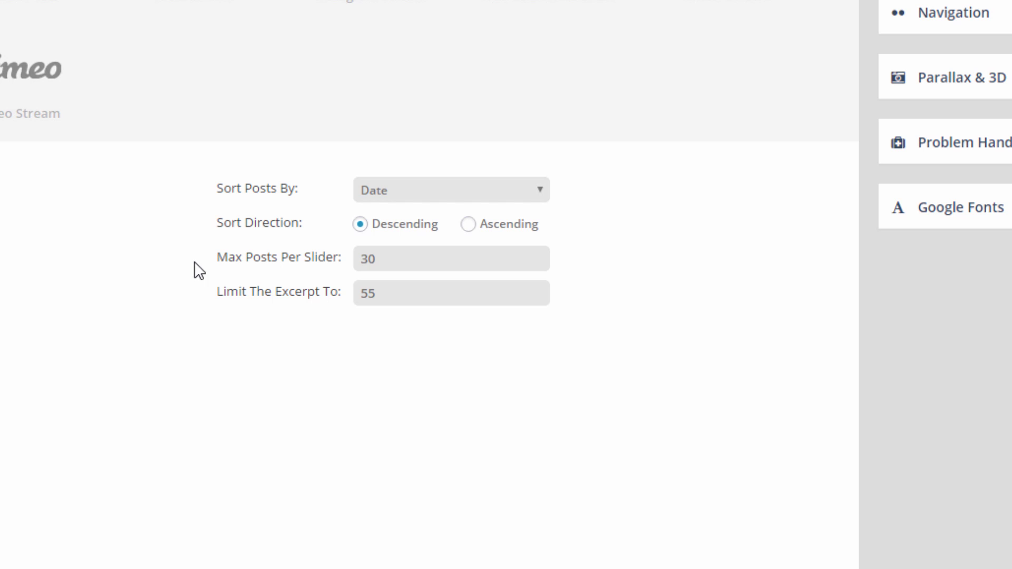
pyautogui.click(421, 258)
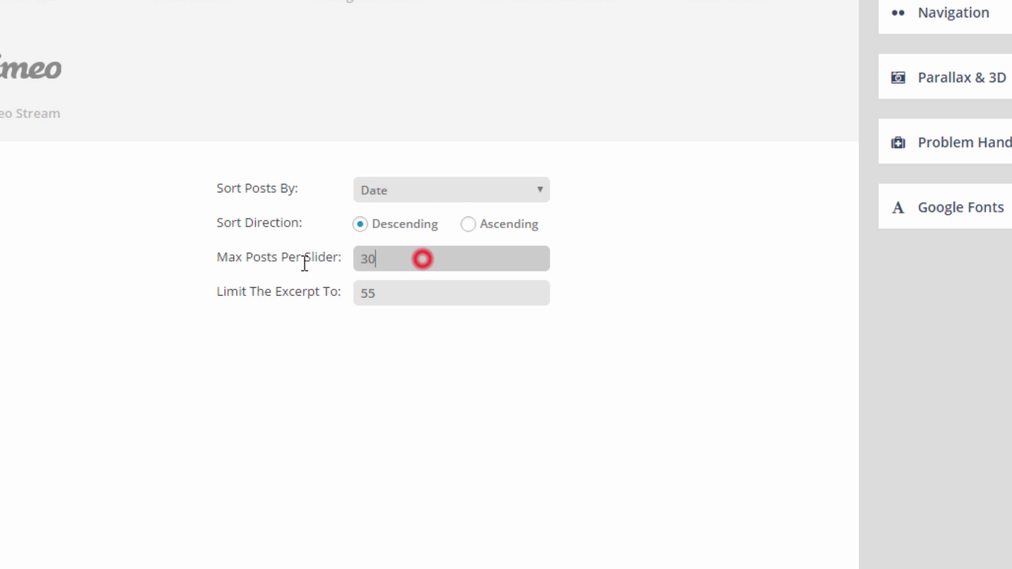
pyautogui.hotkey('ctrl', 'a')
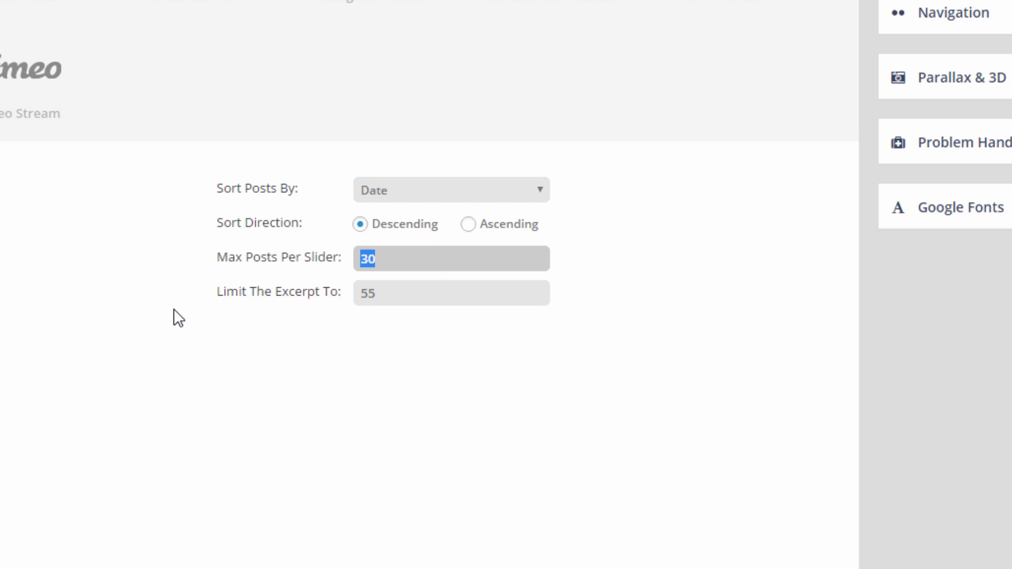
pyautogui.write('5')
pyautogui.click(173, 309)
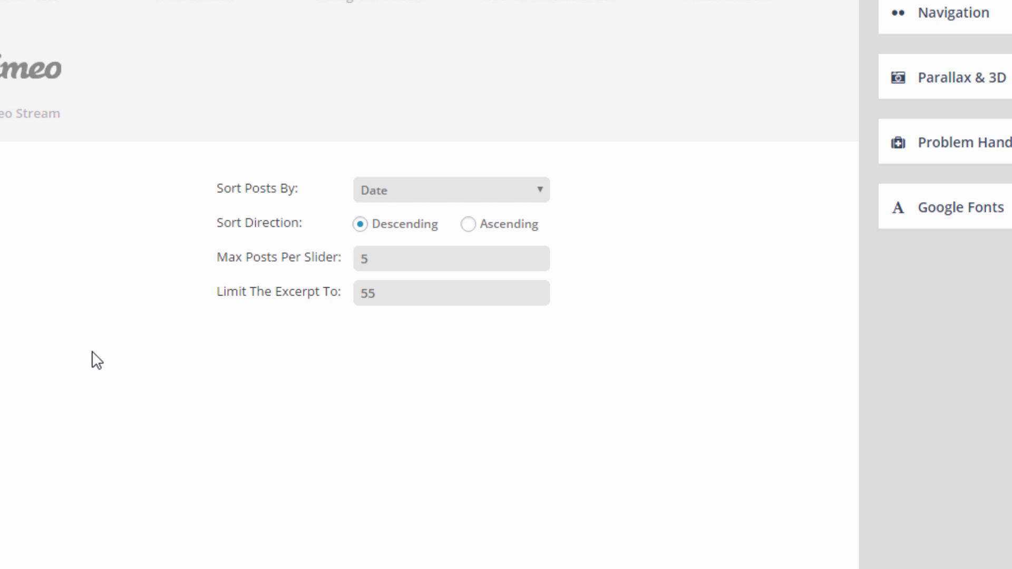
# Title the slider 'My Post Based Slider' with alias 'my-post-based-slider'
pyautogui.scroll(-3, 96, 361)
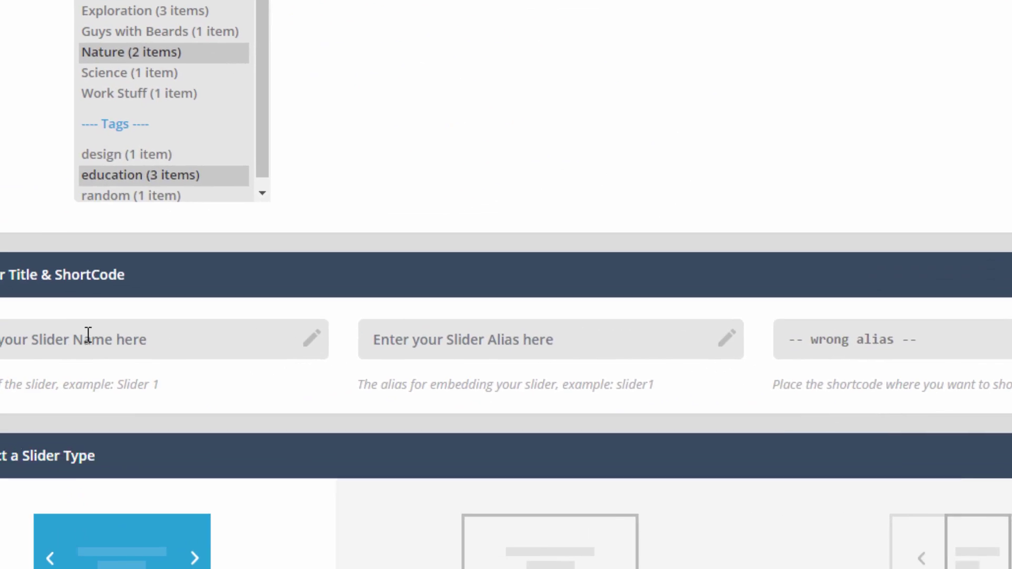
pyautogui.click(89, 338)
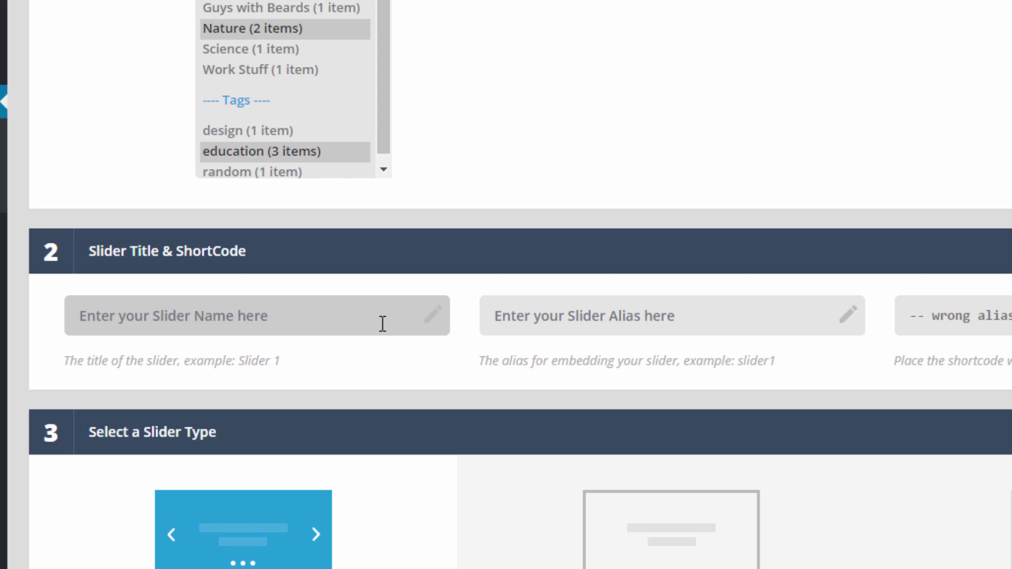
pyautogui.write('My Post')
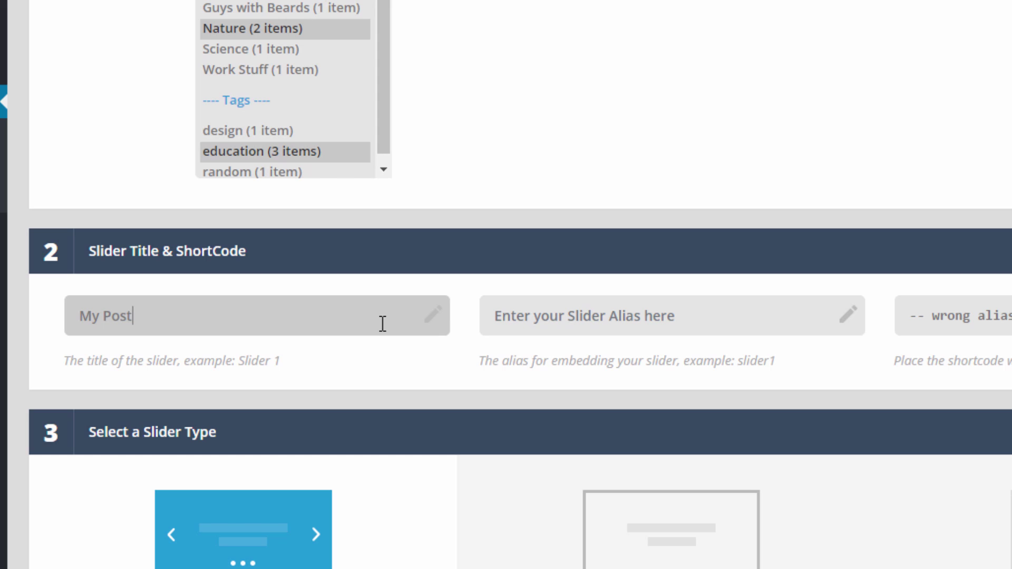
pyautogui.write(' Based Slider')
pyautogui.click(668, 312)
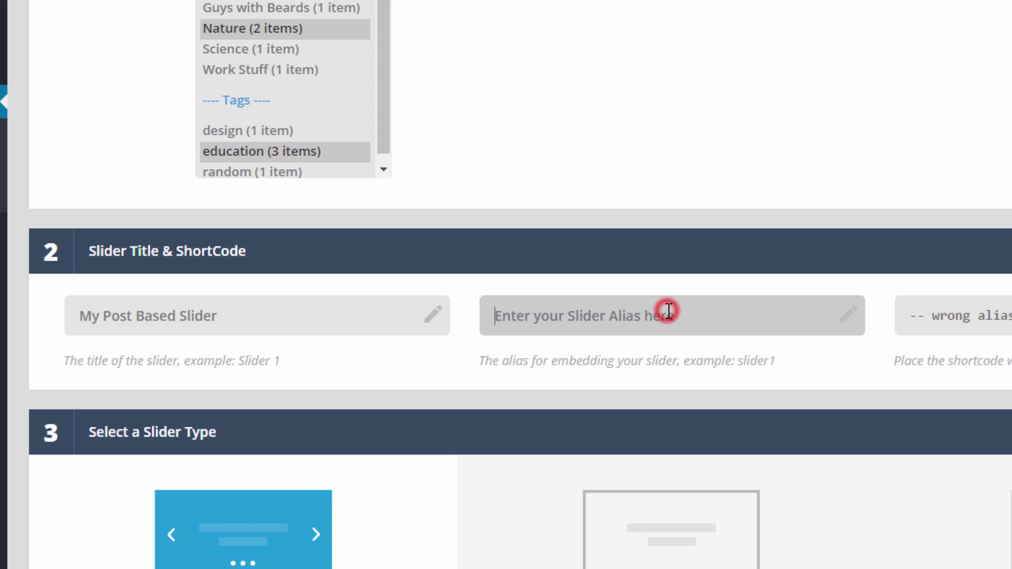
pyautogui.write('my-post-')
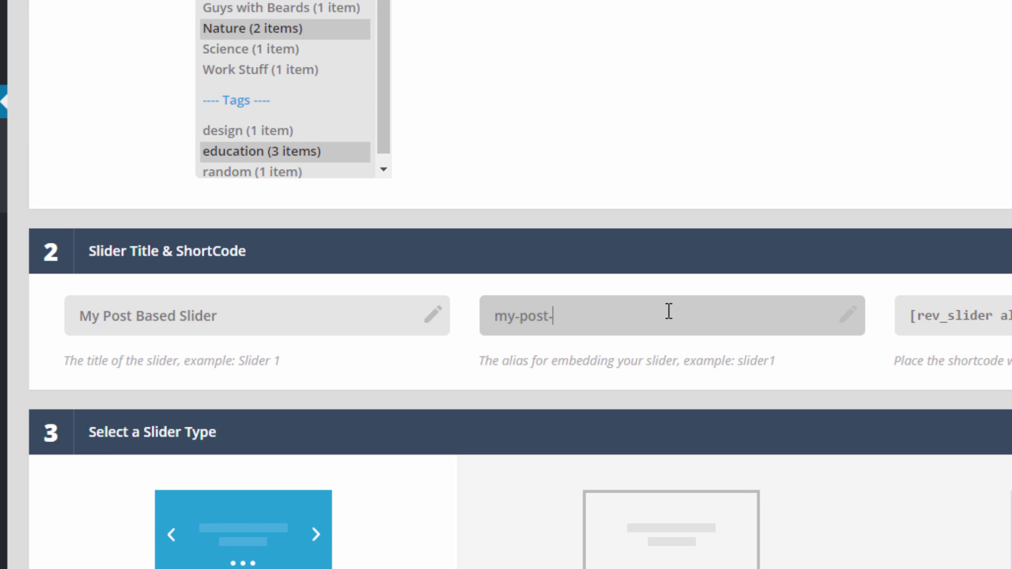
pyautogui.write('based-slider')
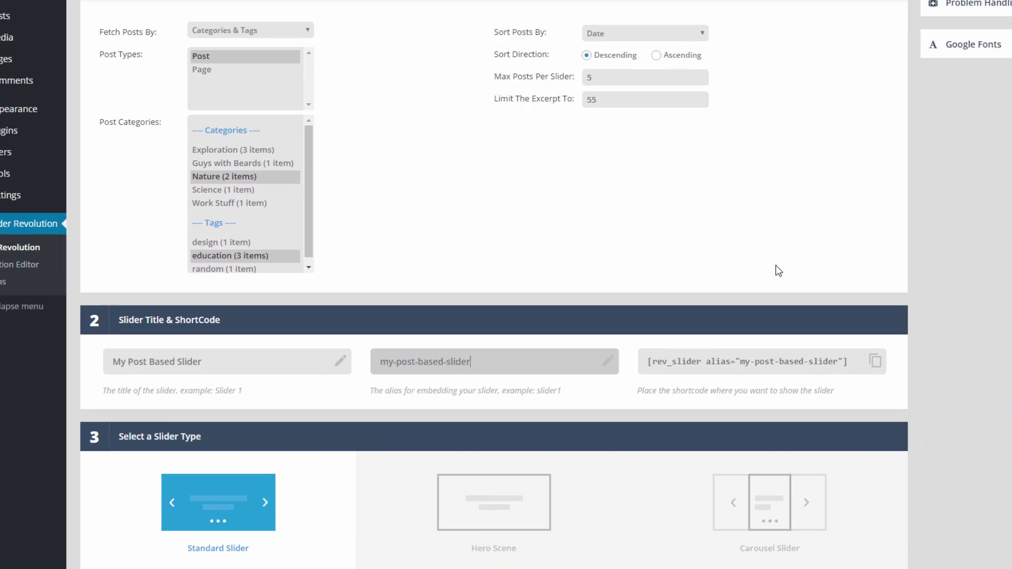
# Save the slider settings and set the slide's main background source to Featured Image
pyautogui.scroll(5, 775, 268)
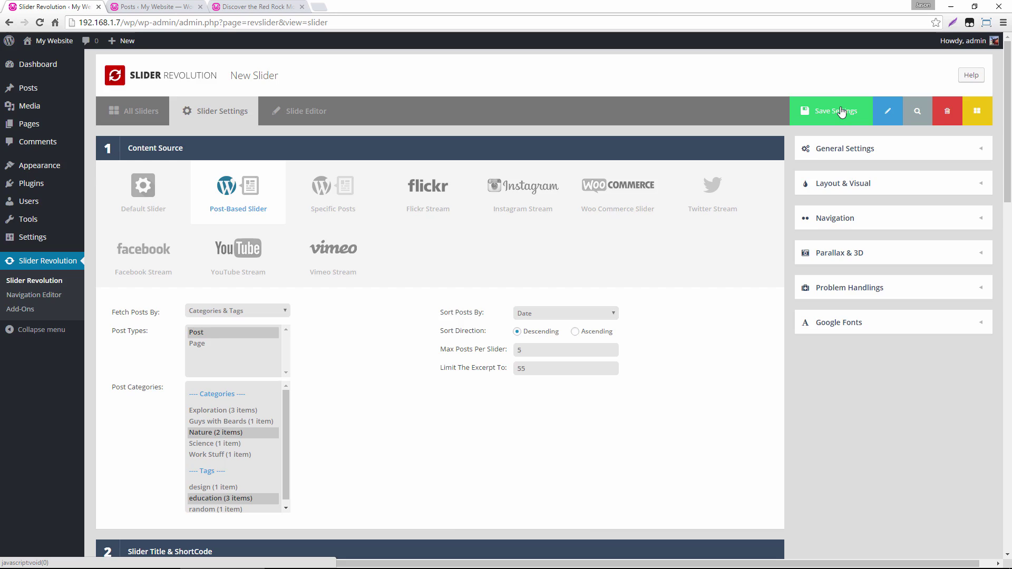
pyautogui.click(842, 112)
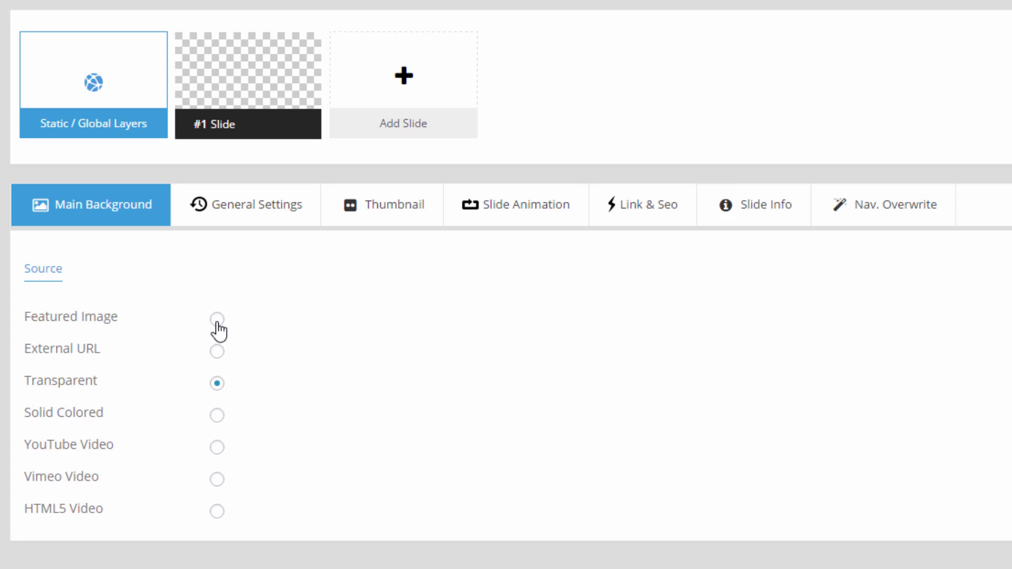
pyautogui.click(216, 319)
# Check a post's featured image in the Posts tab, then save the slide
pyautogui.click(152, 6)
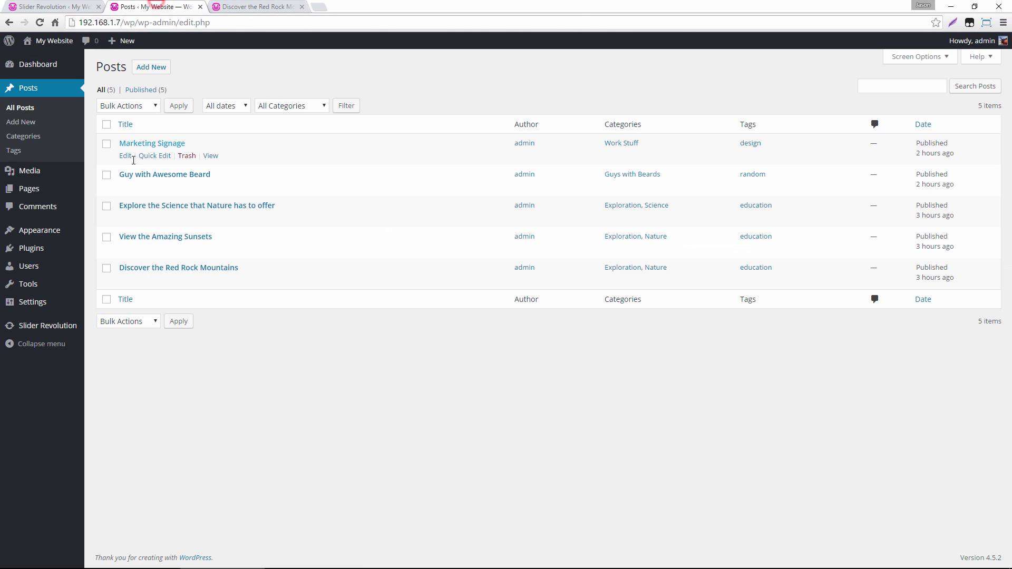
pyautogui.click(125, 218)
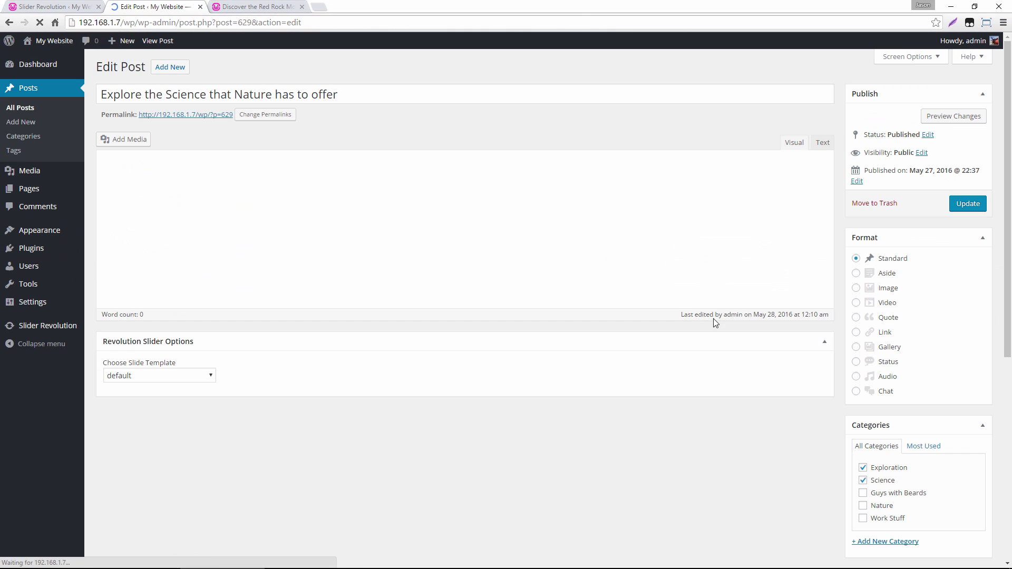
pyautogui.scroll(-7, 805, 324)
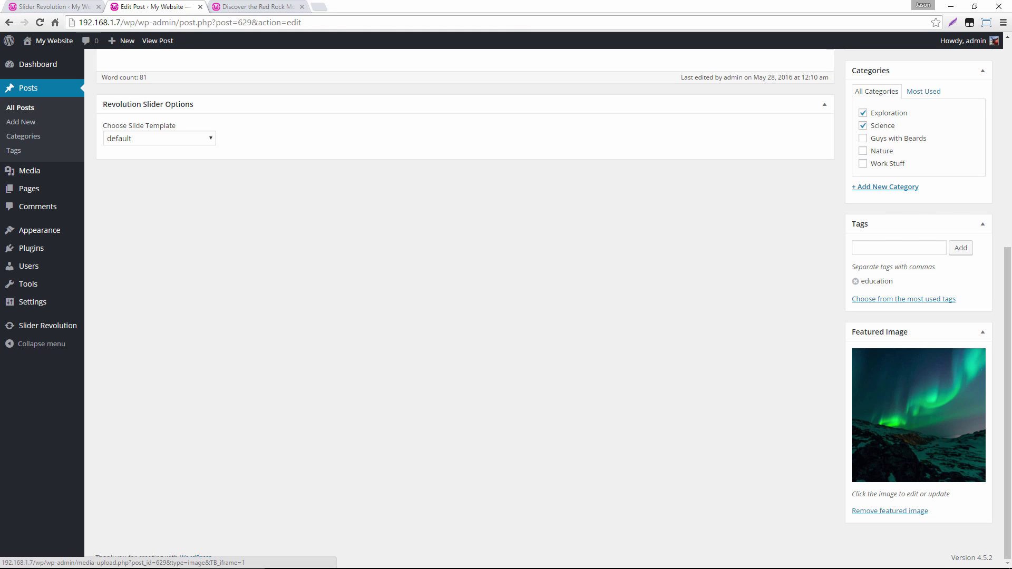
pyautogui.click(47, 7)
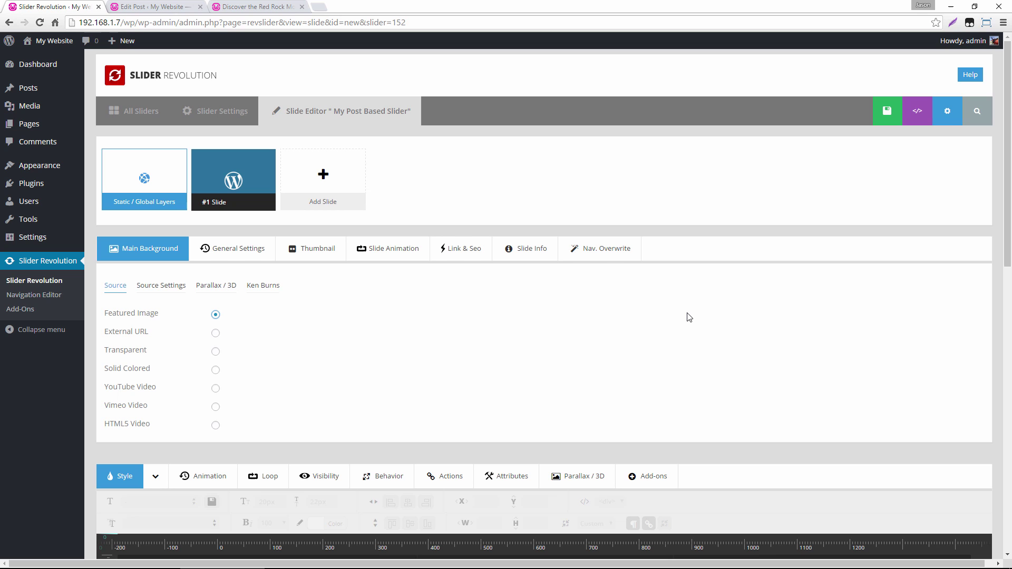
pyautogui.scroll(-4, 687, 314)
pyautogui.scroll(4, 687, 314)
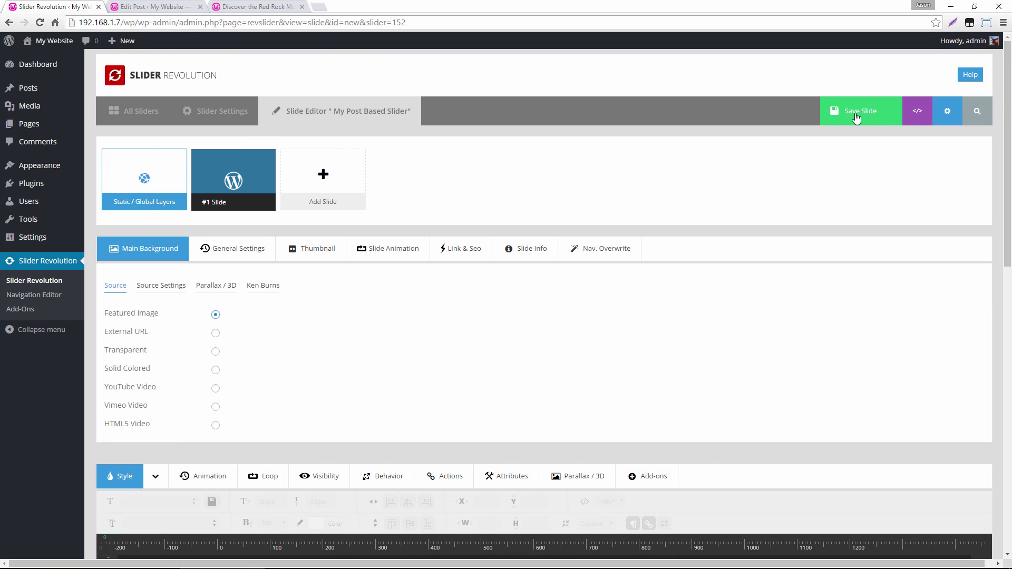
pyautogui.click(855, 112)
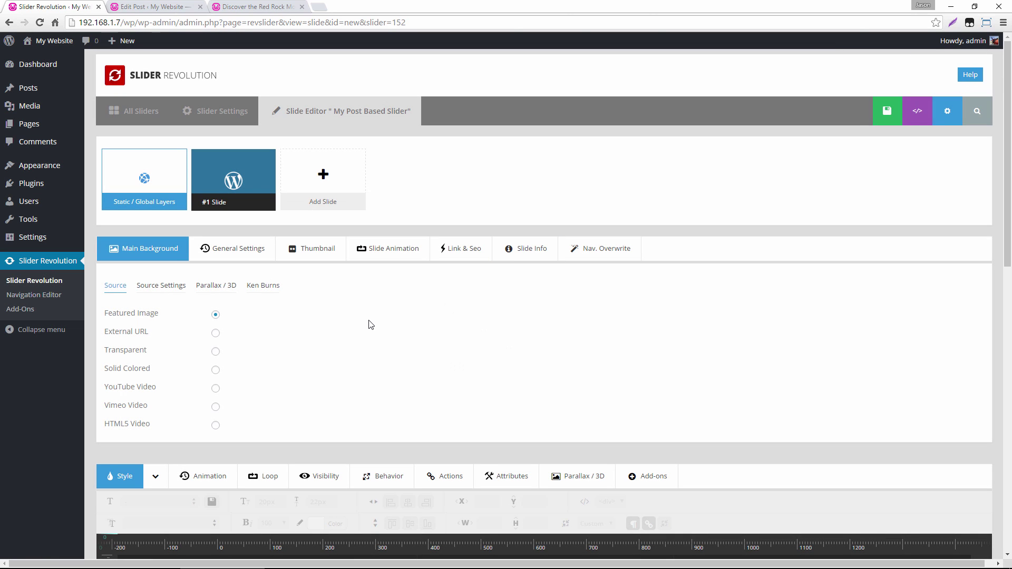
pyautogui.click(205, 111)
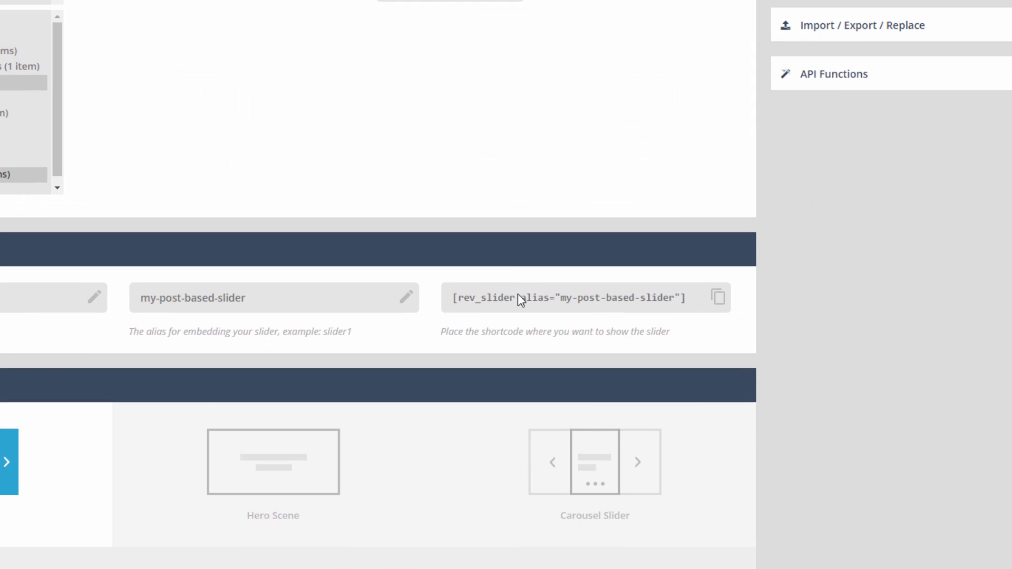
# Copy the [rev_slider alias="my-post-based-slider"] shortcode from the slider settings
pyautogui.click(578, 567)
pyautogui.rightClick(578, 568)
pyautogui.click(543, 310)
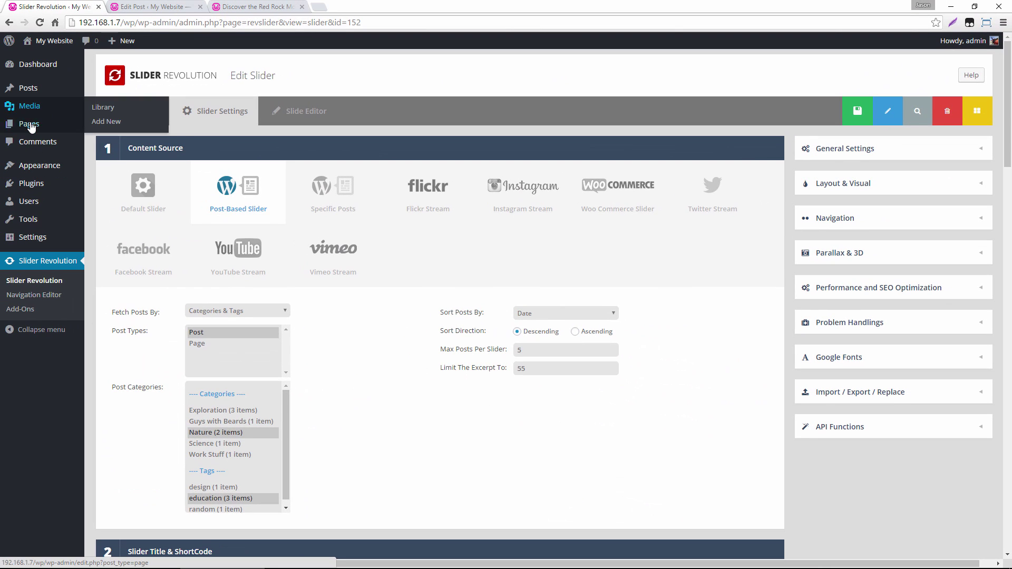
# Paste the shortcode into the Home Page content and update the page
pyautogui.rightClick(98, 127)
pyautogui.click(113, 134)
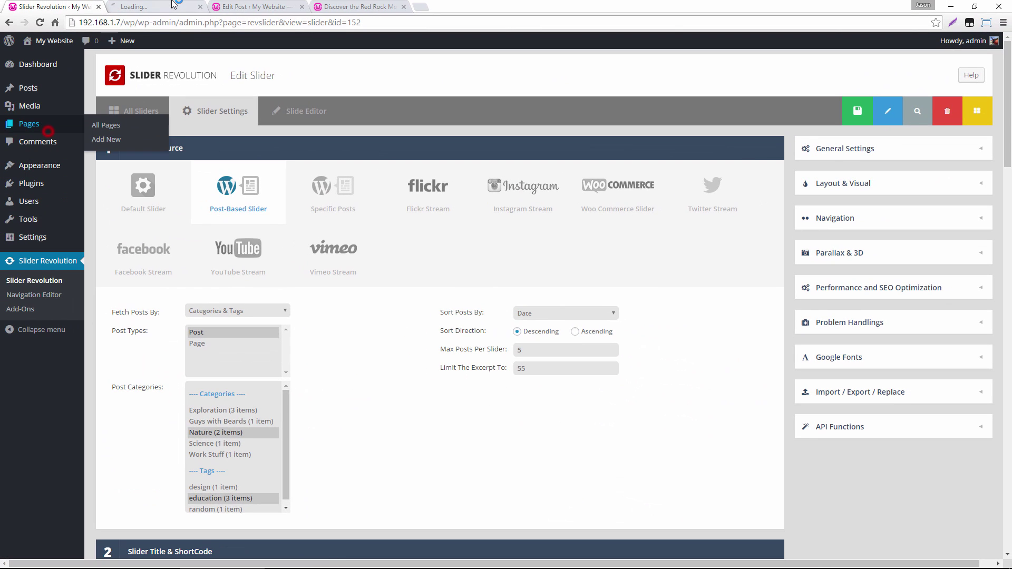
pyautogui.click(158, 6)
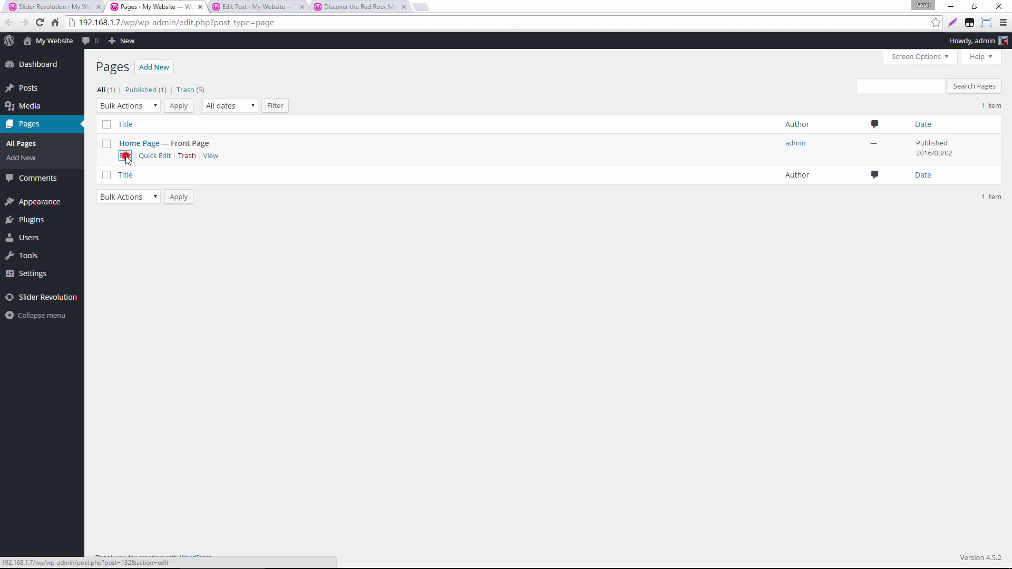
pyautogui.click(123, 153)
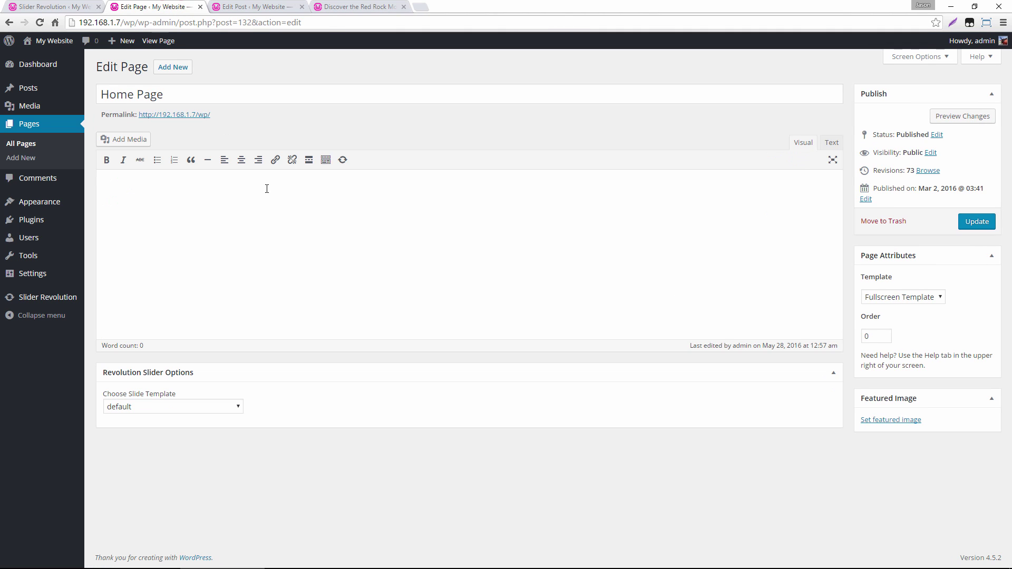
pyautogui.click(350, 206)
pyautogui.hotkey('ctrl', 'v')
pyautogui.click(977, 222)
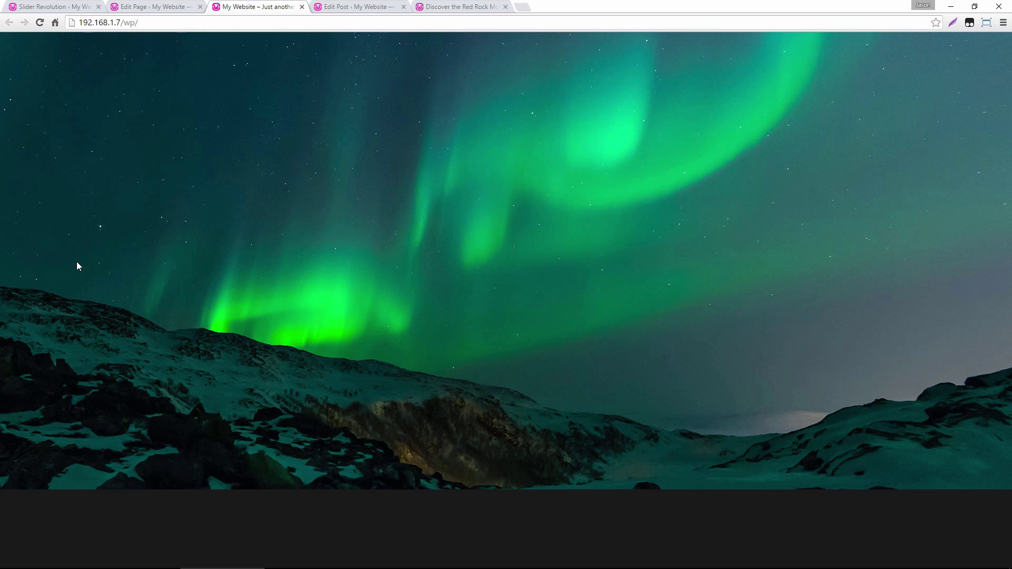
# Enable arrow and bullet navigation in the slider's Navigation settings
pyautogui.click(67, 6)
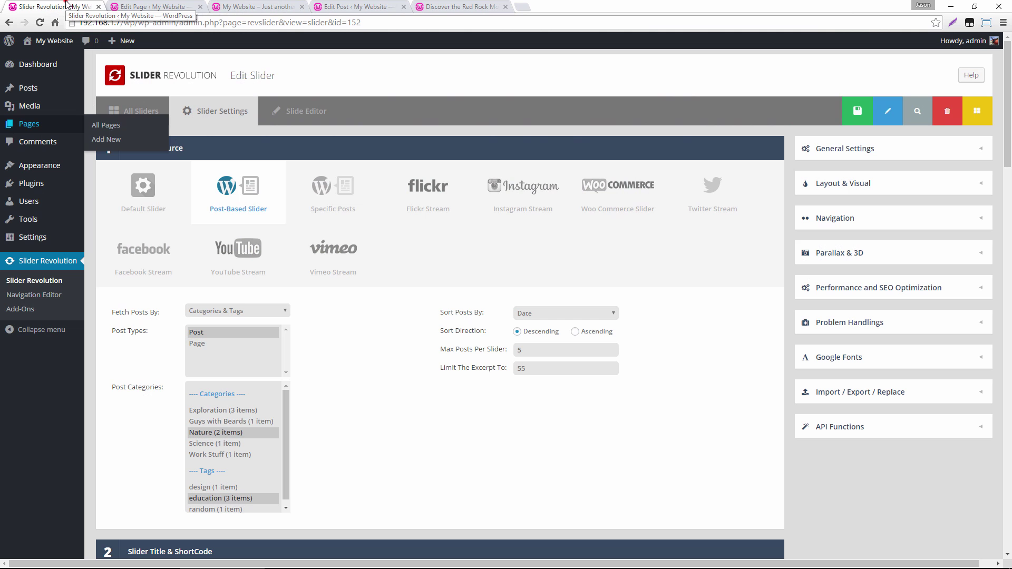
pyautogui.click(842, 217)
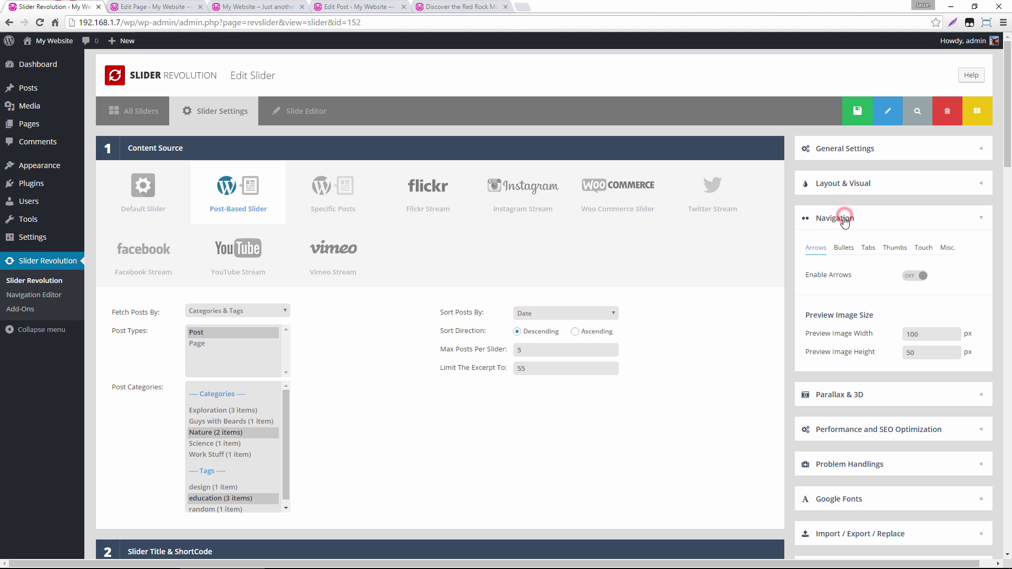
pyautogui.click(916, 275)
pyautogui.click(844, 247)
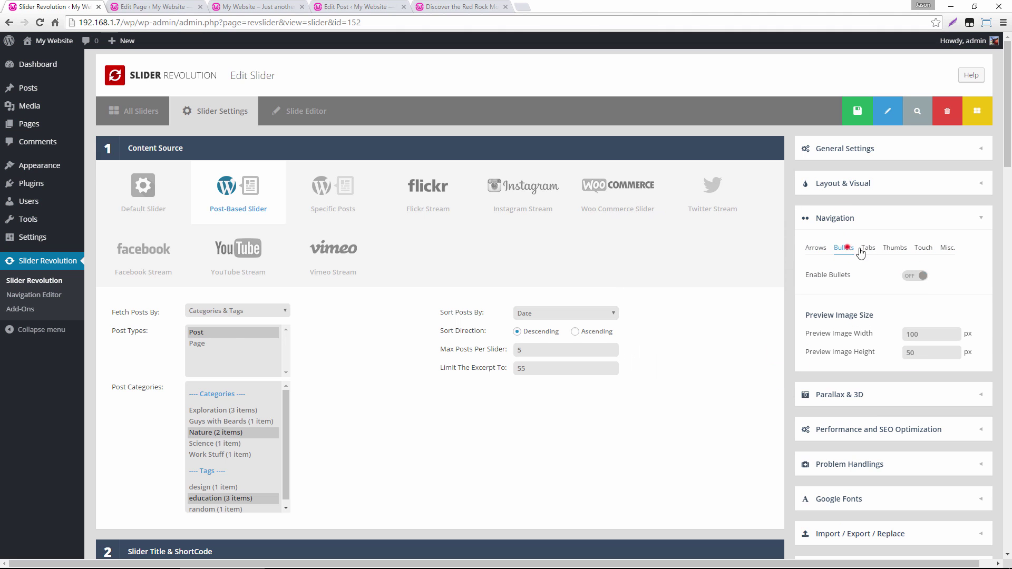
pyautogui.click(917, 276)
# Set the slide layout to Full-Screen and save the slider
pyautogui.scroll(-6, 420, 334)
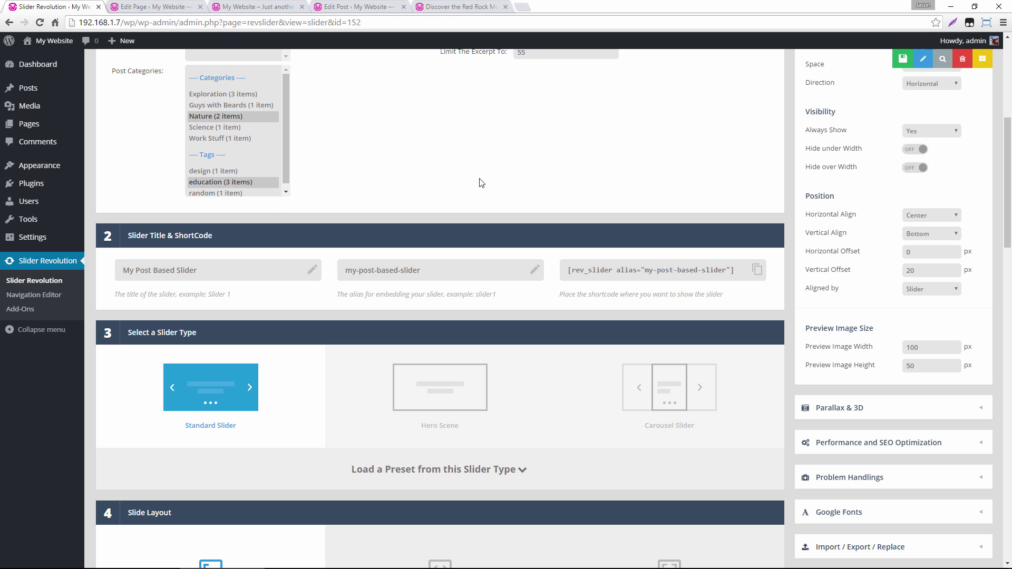
pyautogui.scroll(-4, 481, 183)
pyautogui.click(685, 367)
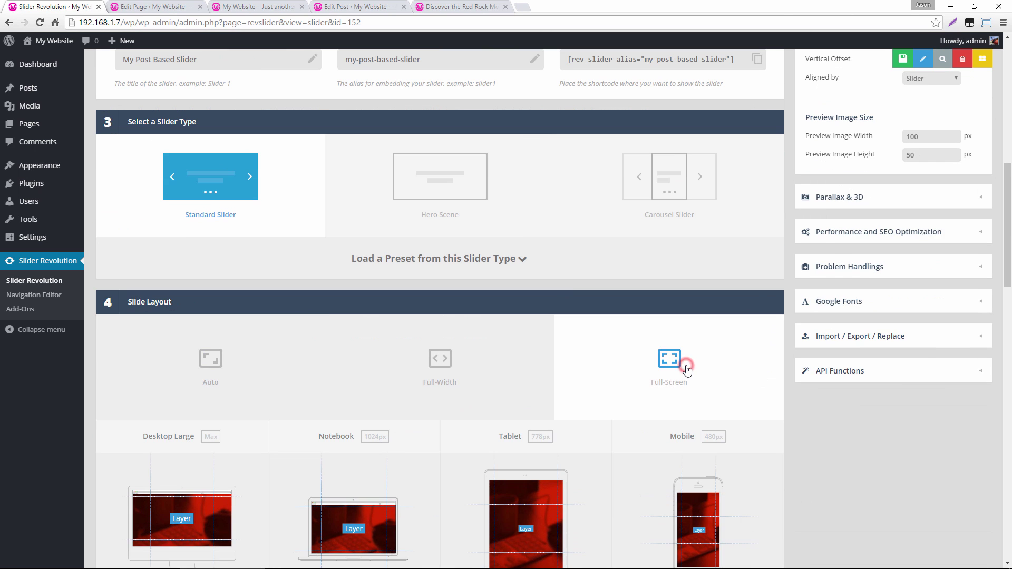
pyautogui.scroll(9, 688, 370)
pyautogui.click(903, 58)
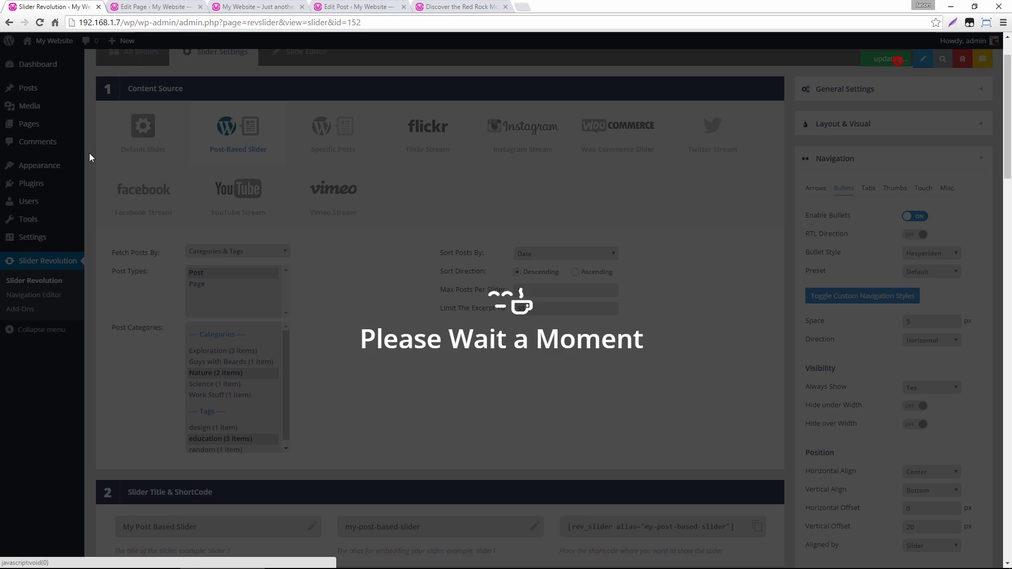
pyautogui.click(253, 6)
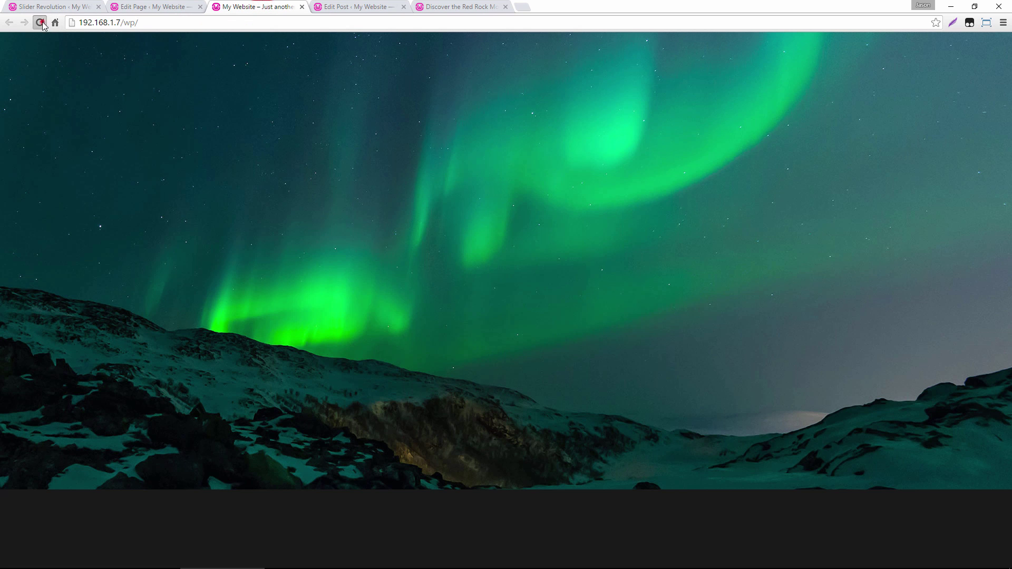
# Reload the home page and view the second and third slides using the bullet dots
pyautogui.click(40, 22)
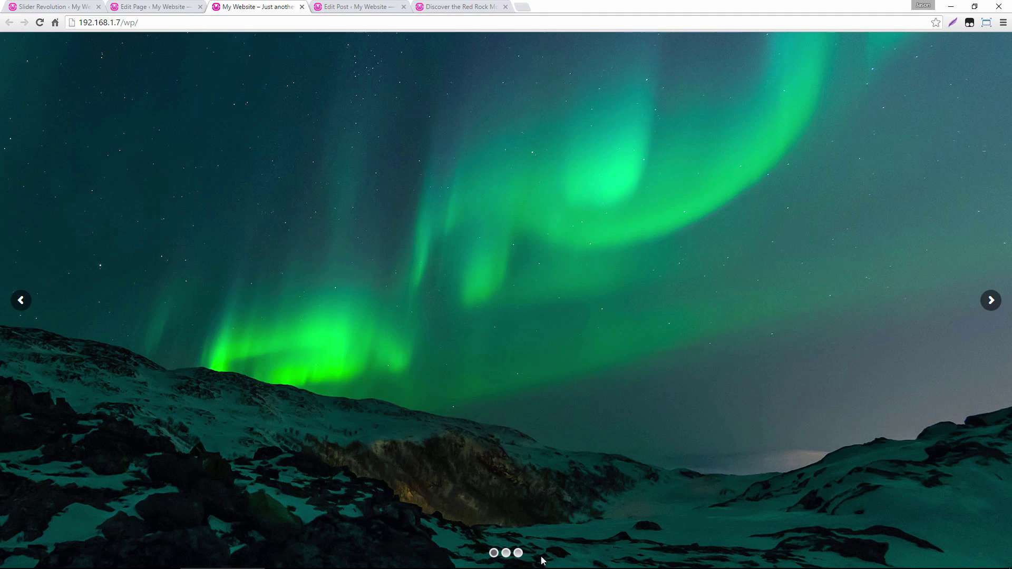
pyautogui.click(506, 554)
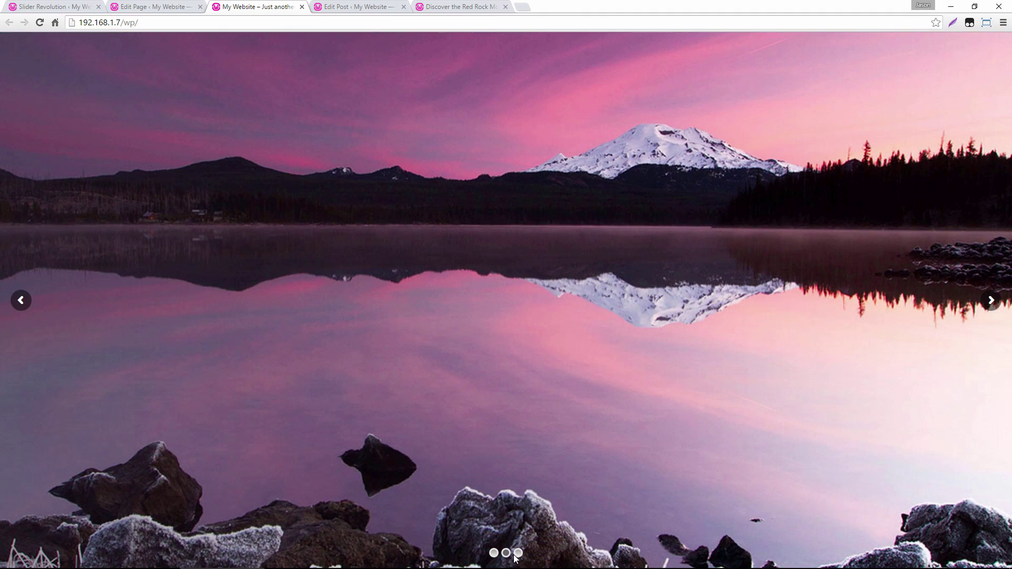
pyautogui.click(517, 557)
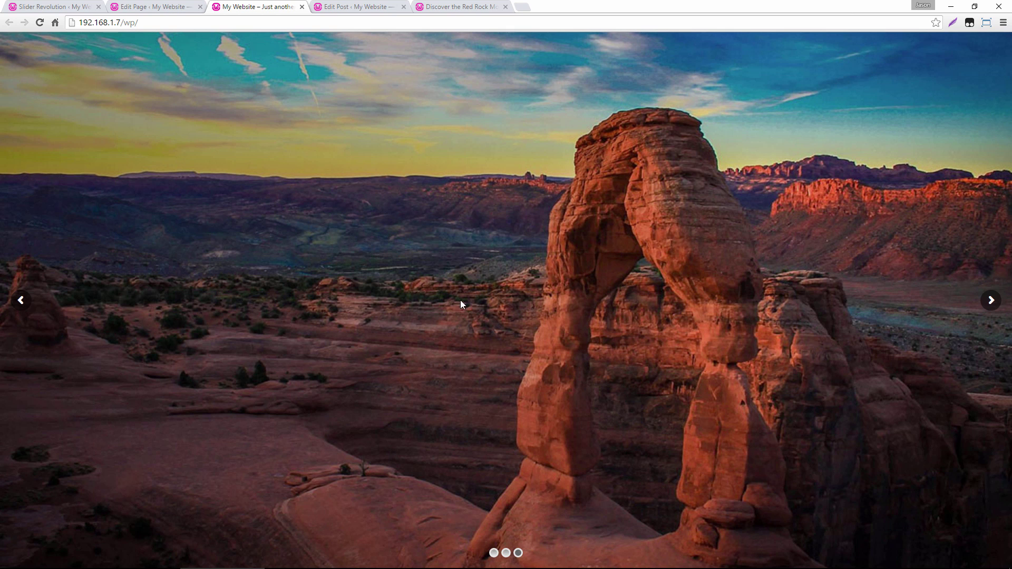
pyautogui.click(38, 5)
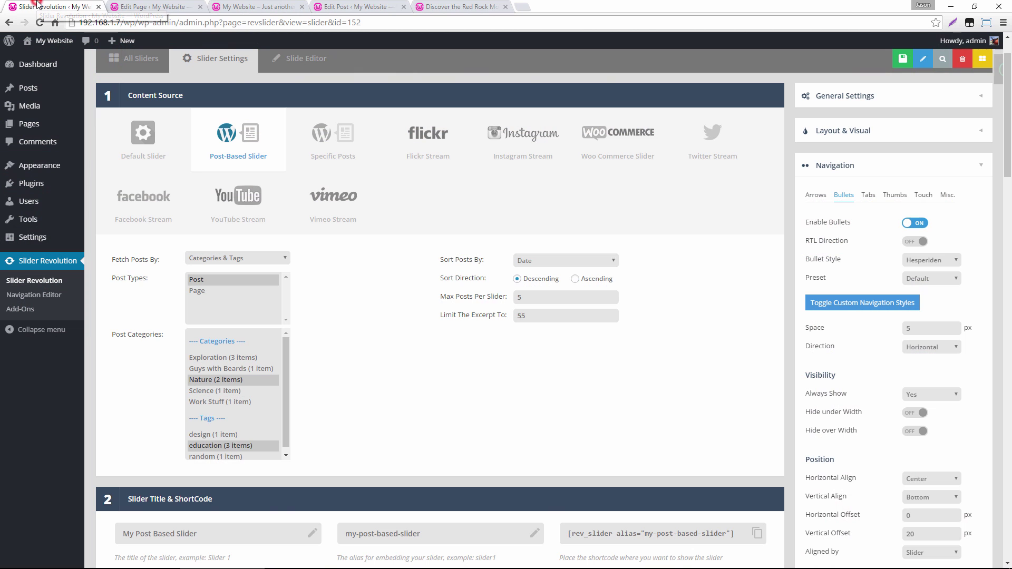
# Add a new Text/Html layer to the slide in the slide editor
pyautogui.scroll(1, 327, 348)
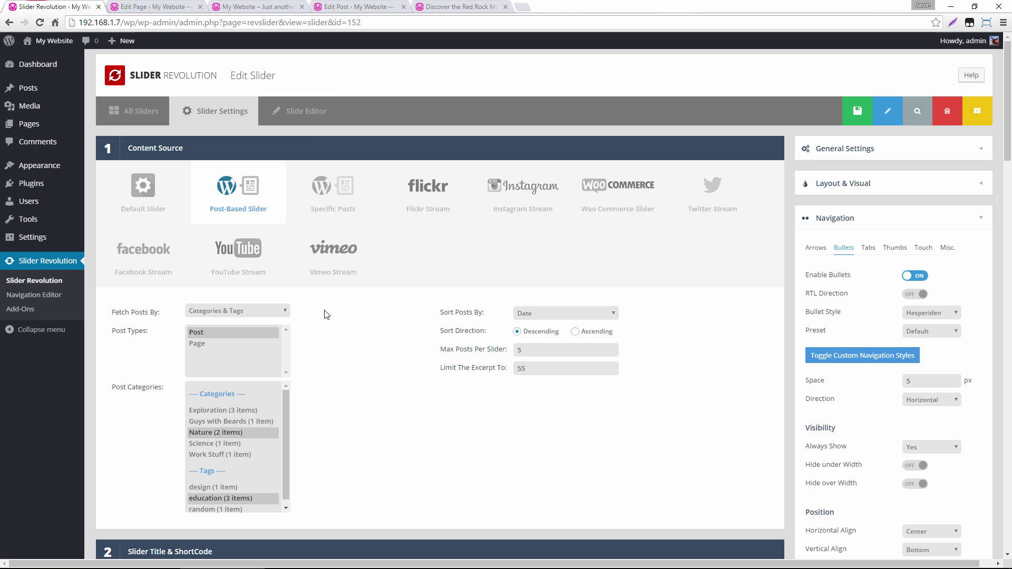
pyautogui.click(307, 113)
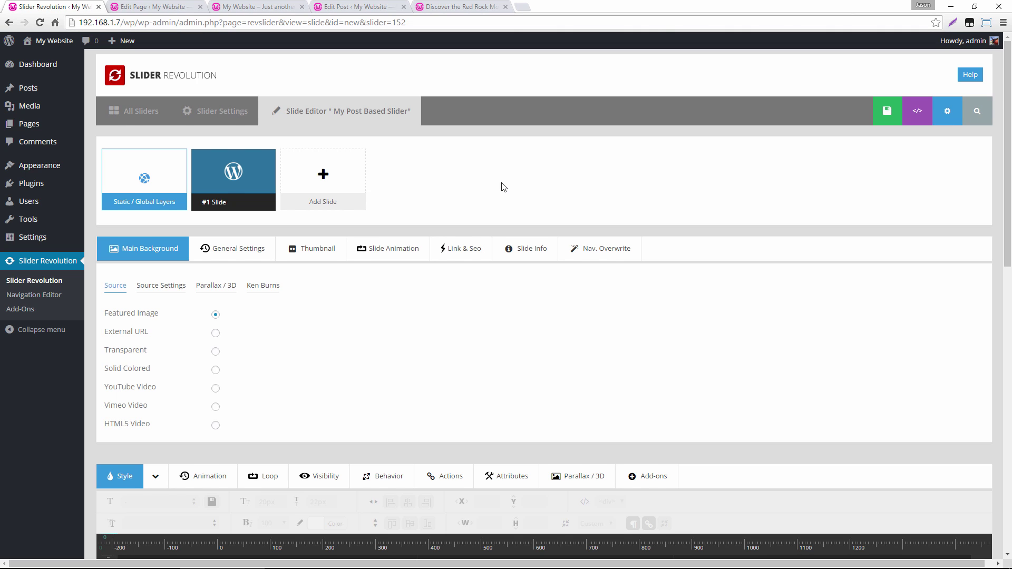
pyautogui.scroll(-6, 461, 188)
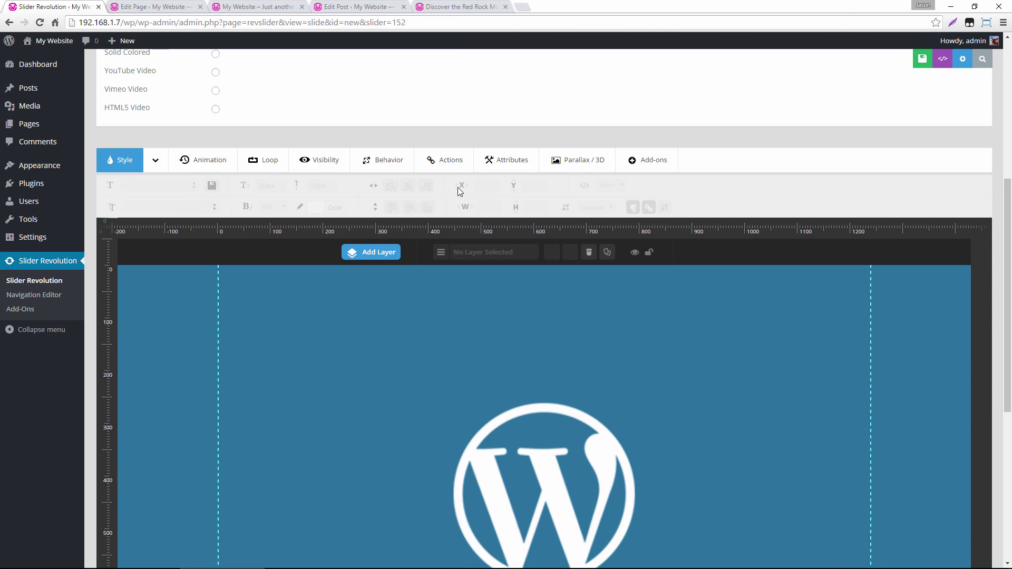
pyautogui.click(367, 257)
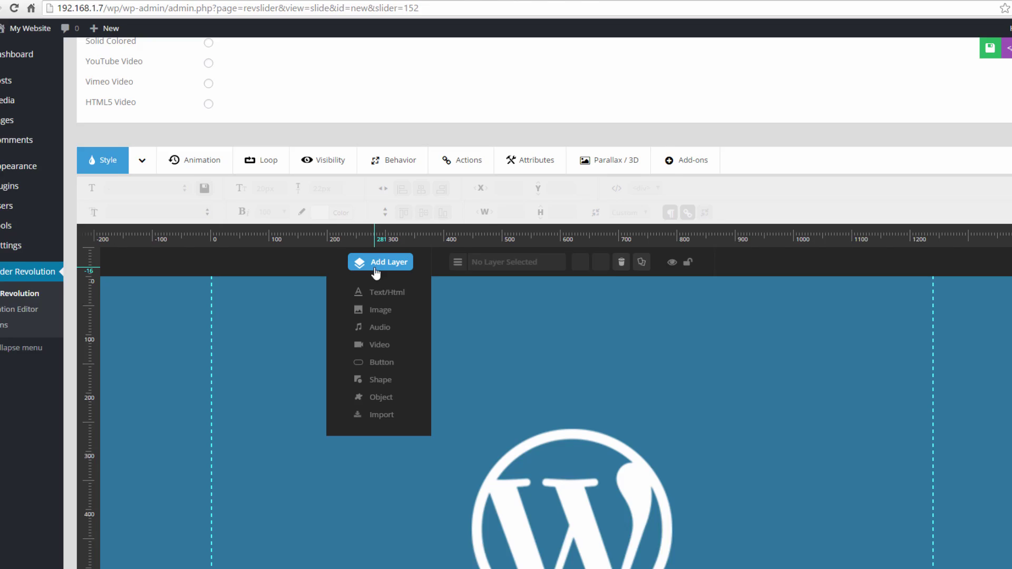
pyautogui.moveTo(374, 270)
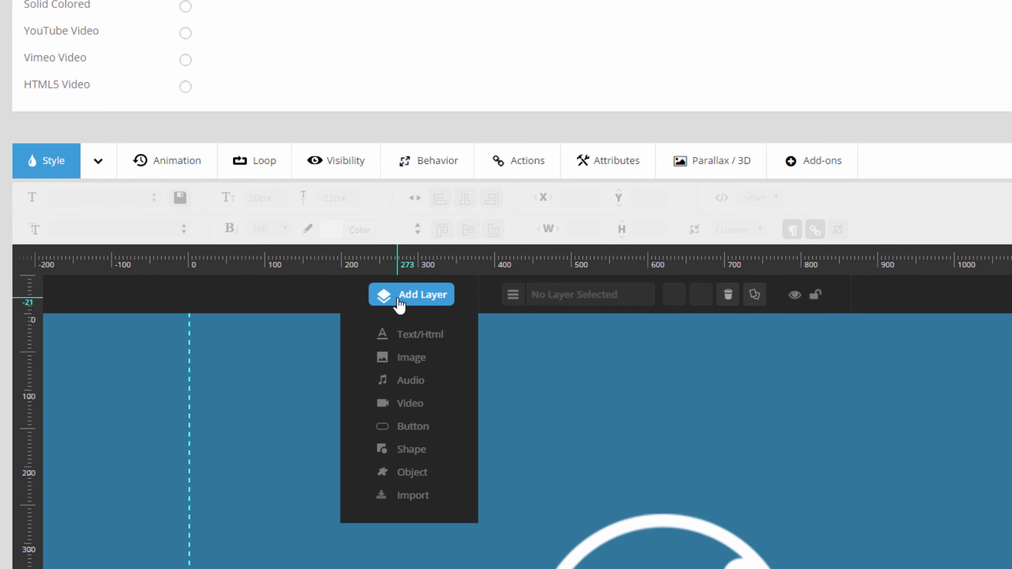
pyautogui.click(415, 335)
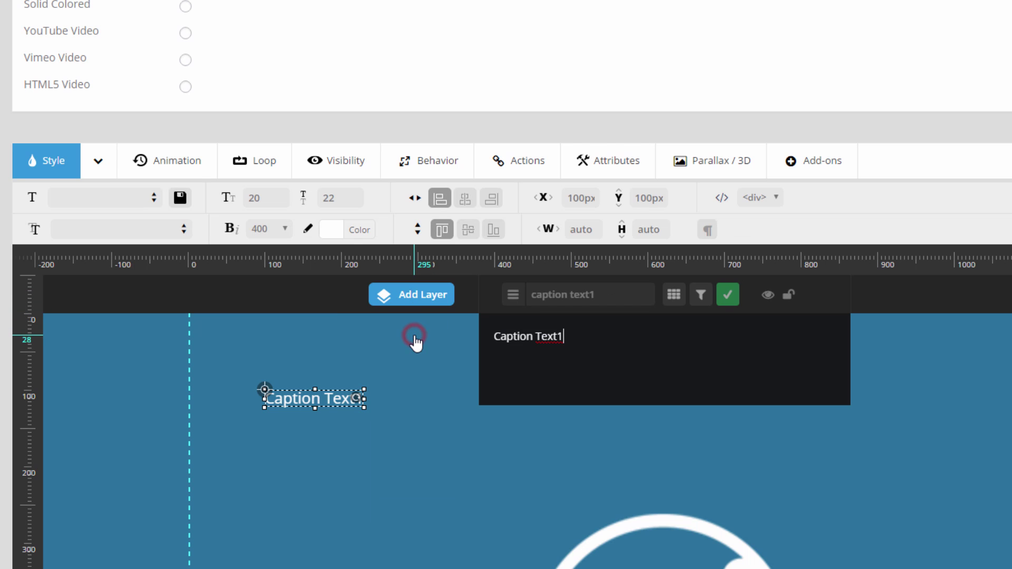
# Replace the 'Caption Text1' sample text with the {{title}} meta placeholder
pyautogui.tripleClick(620, 343)
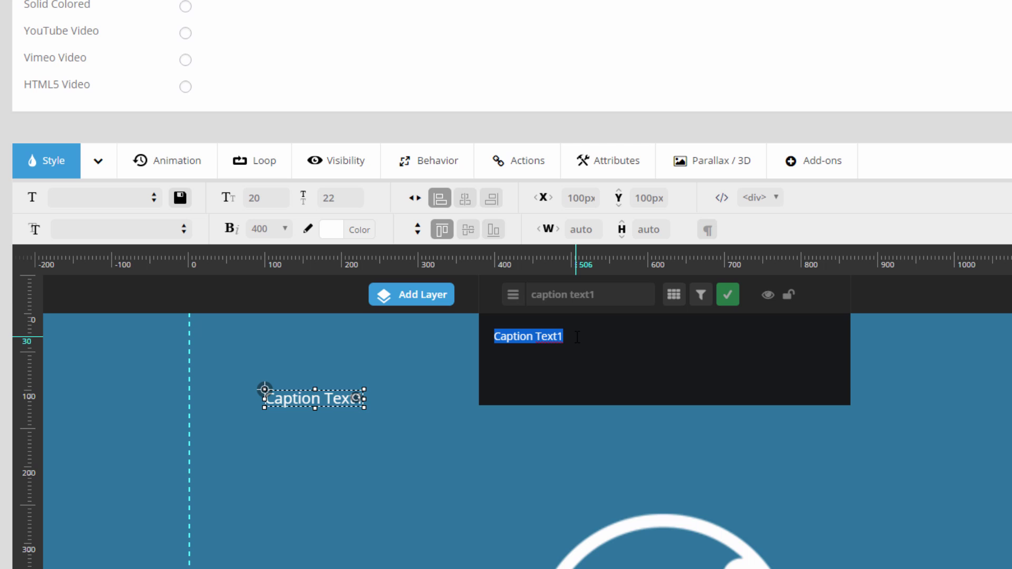
pyautogui.press('BackSpace')
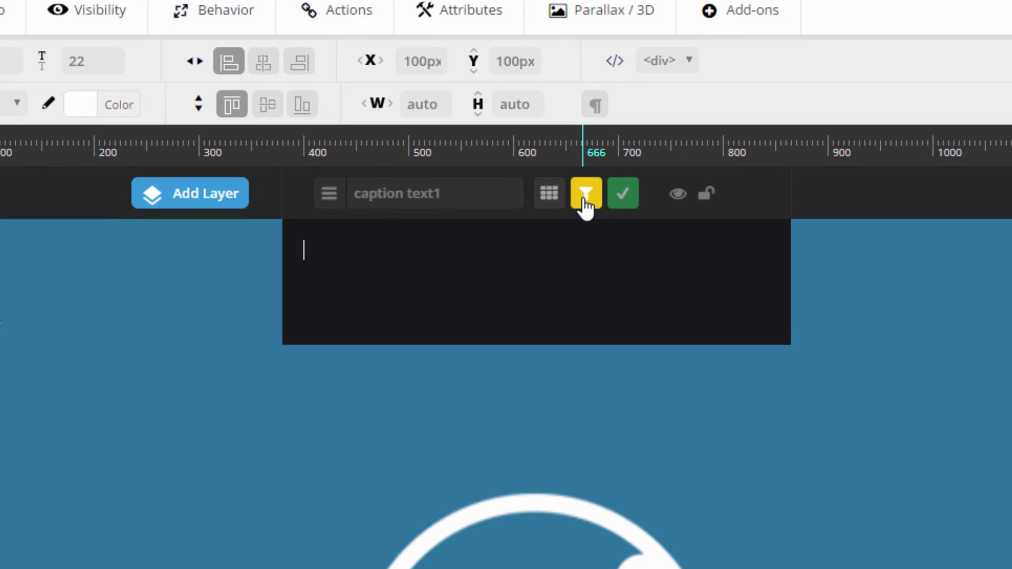
pyautogui.click(586, 205)
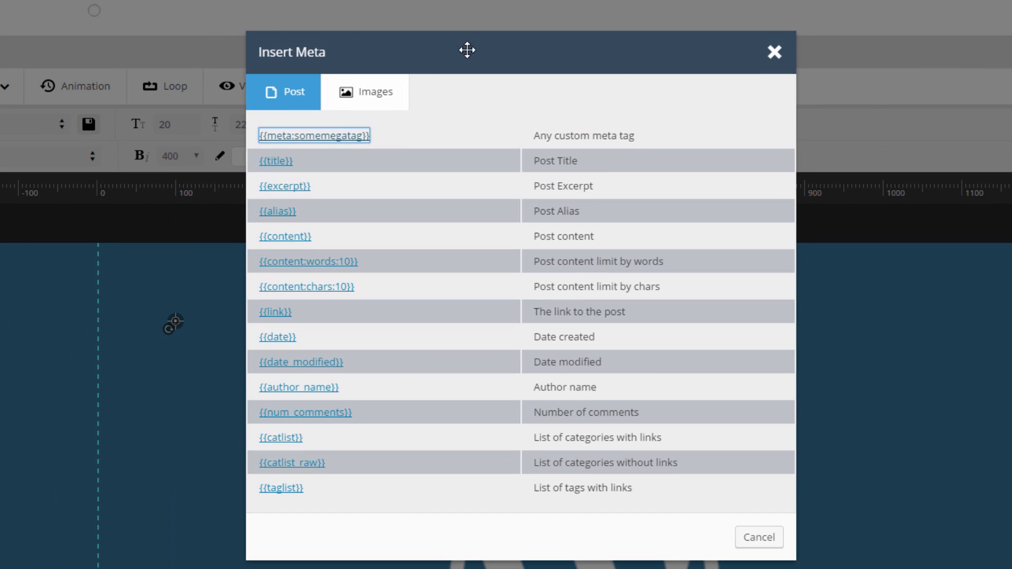
pyautogui.click(447, 138)
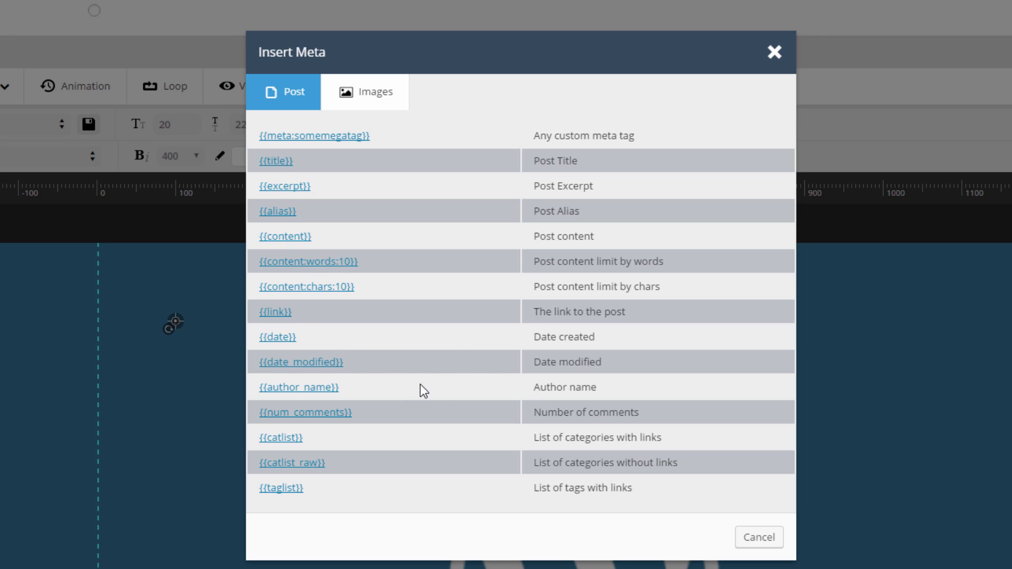
pyautogui.click(283, 165)
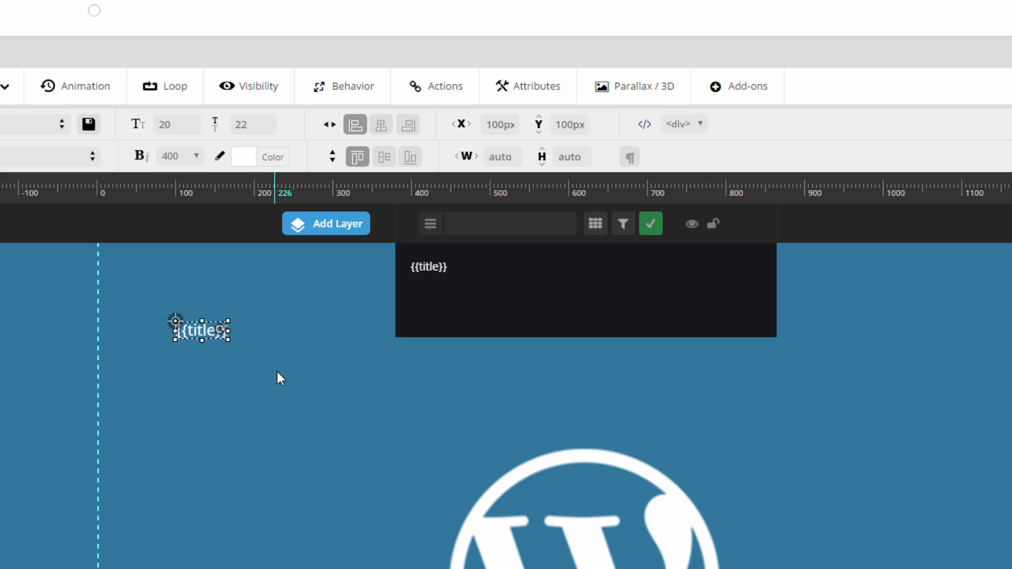
# Set the {{title}} layer's font size to 96 and line height to 96
pyautogui.click(652, 226)
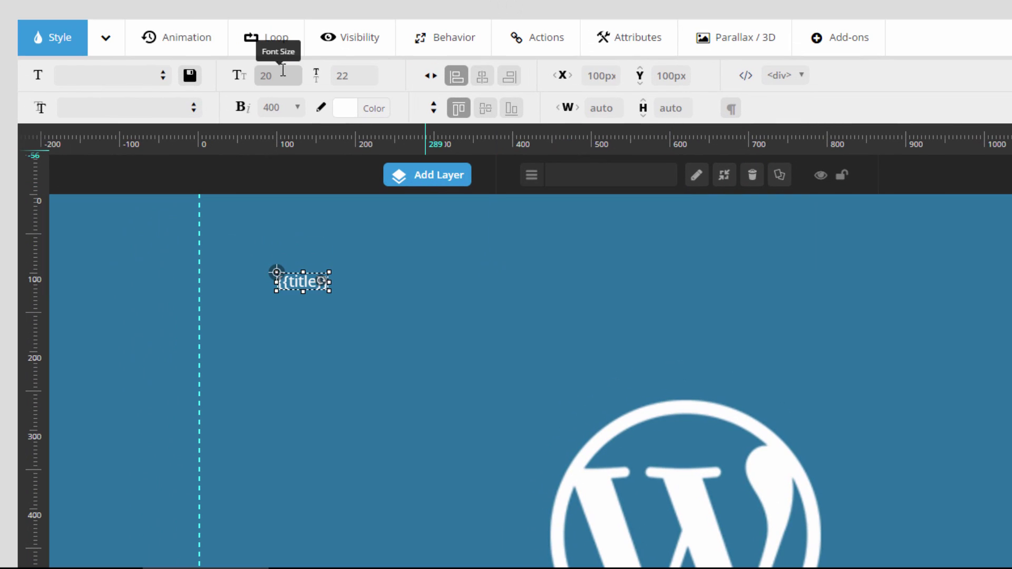
pyautogui.click(283, 75)
pyautogui.write('96')
pyautogui.press('Return')
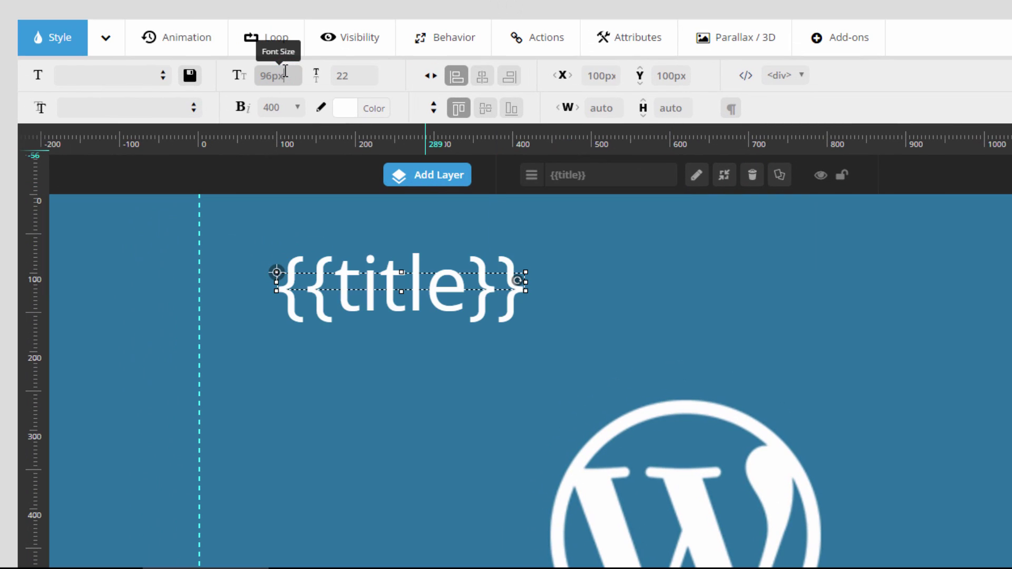
pyautogui.click(354, 79)
pyautogui.write('96')
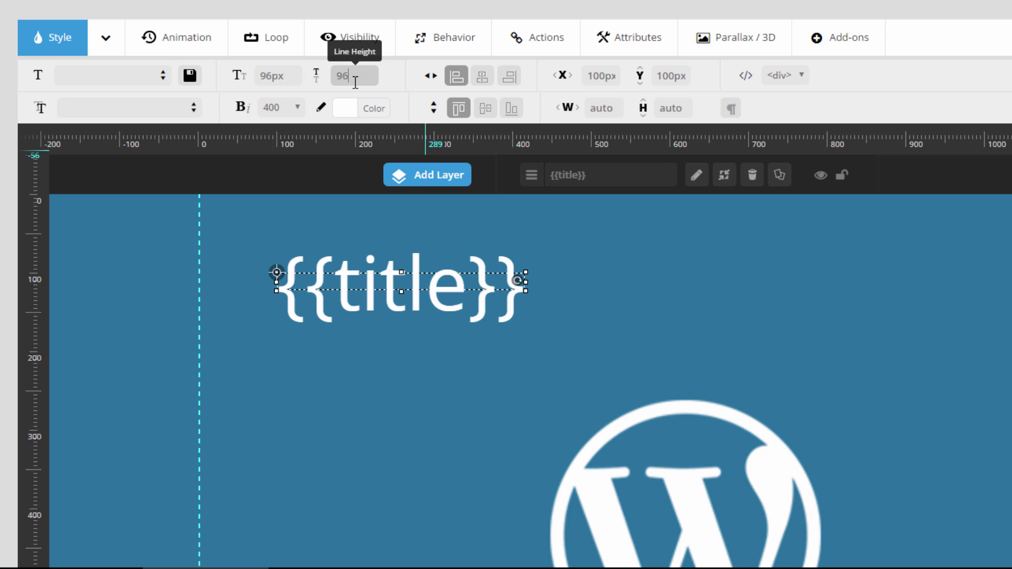
pyautogui.press('Return')
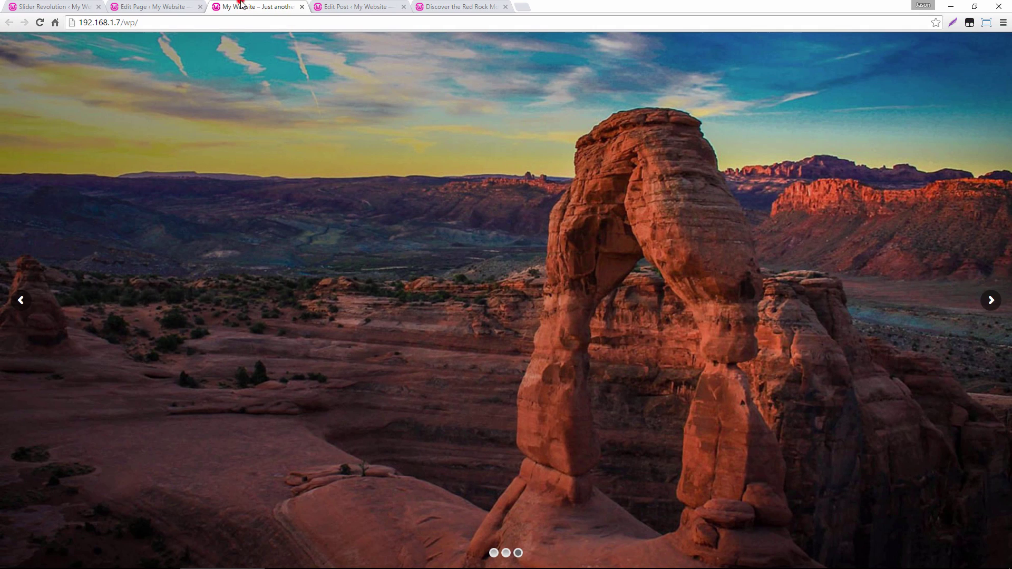
pyautogui.click(39, 22)
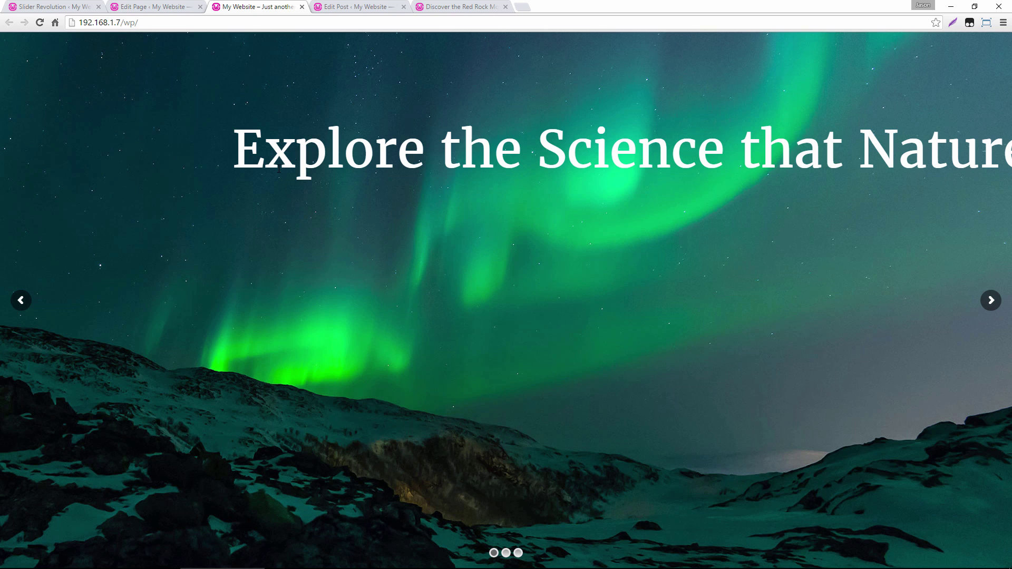
# Advance the front-page slider to the lake and rock-arch slides to check their post titles
pyautogui.click(991, 300)
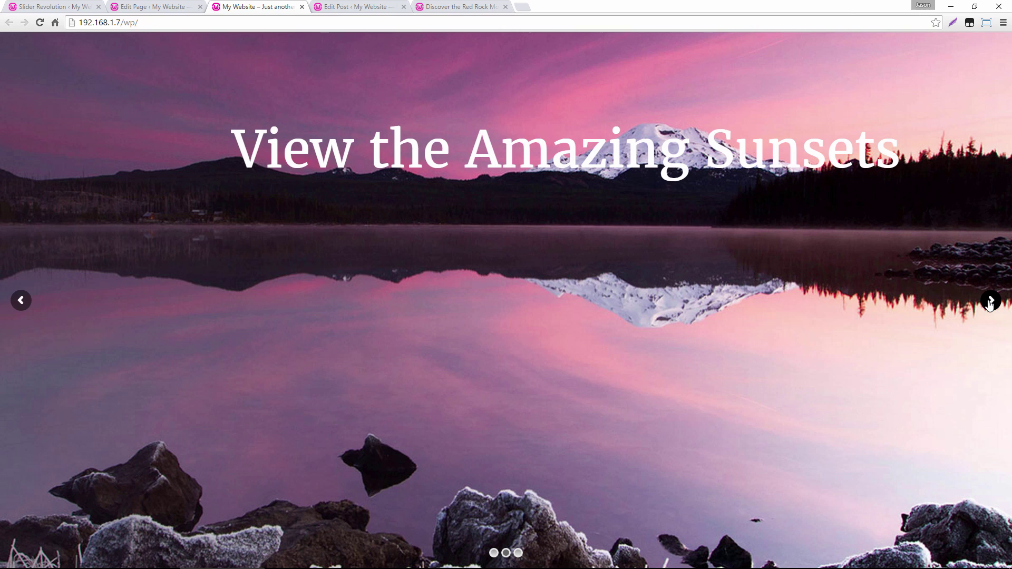
pyautogui.click(989, 302)
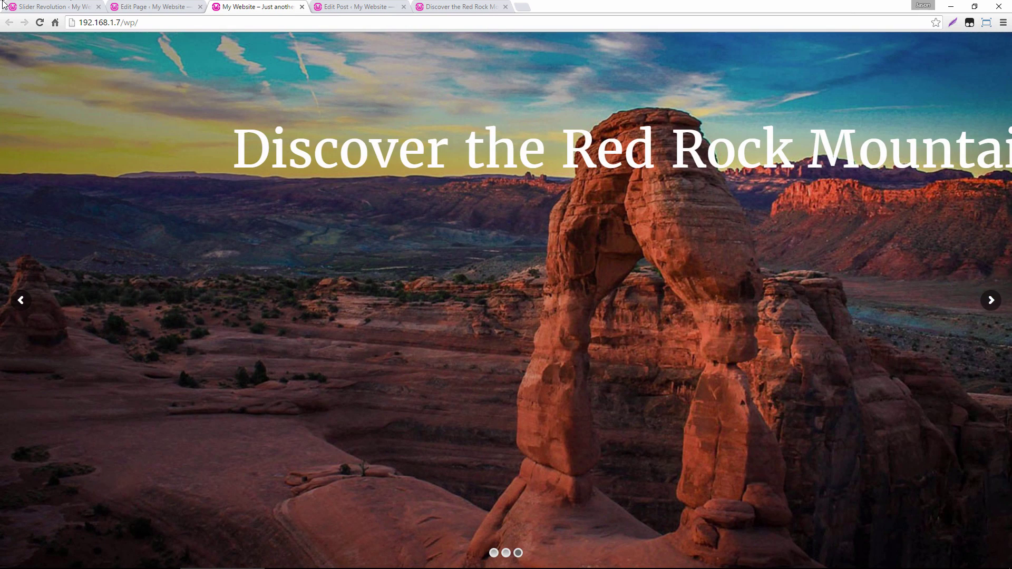
pyautogui.click(29, 5)
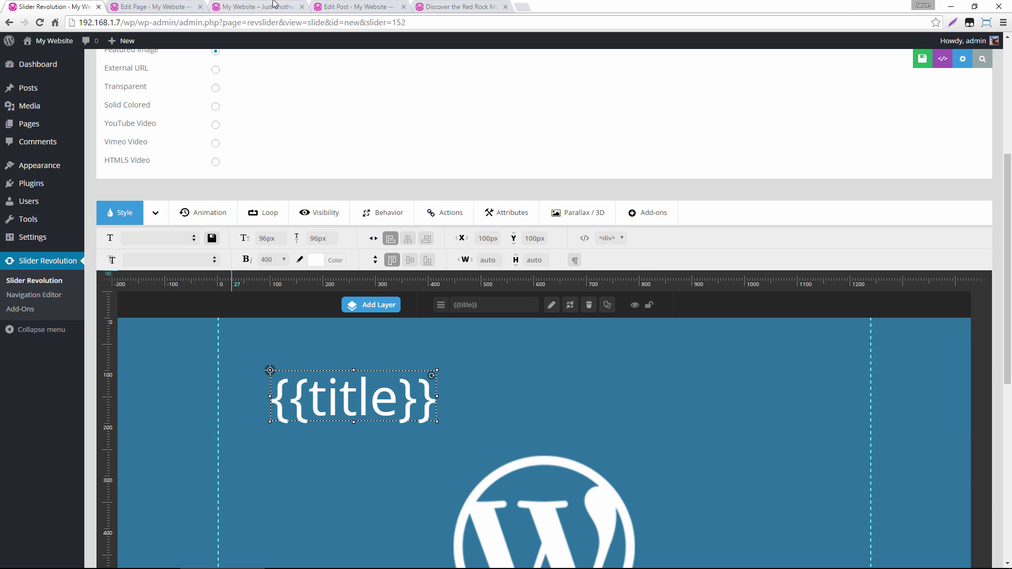
# After previewing the live slider, set the title layer's Align option to Slide Based
pyautogui.click(256, 7)
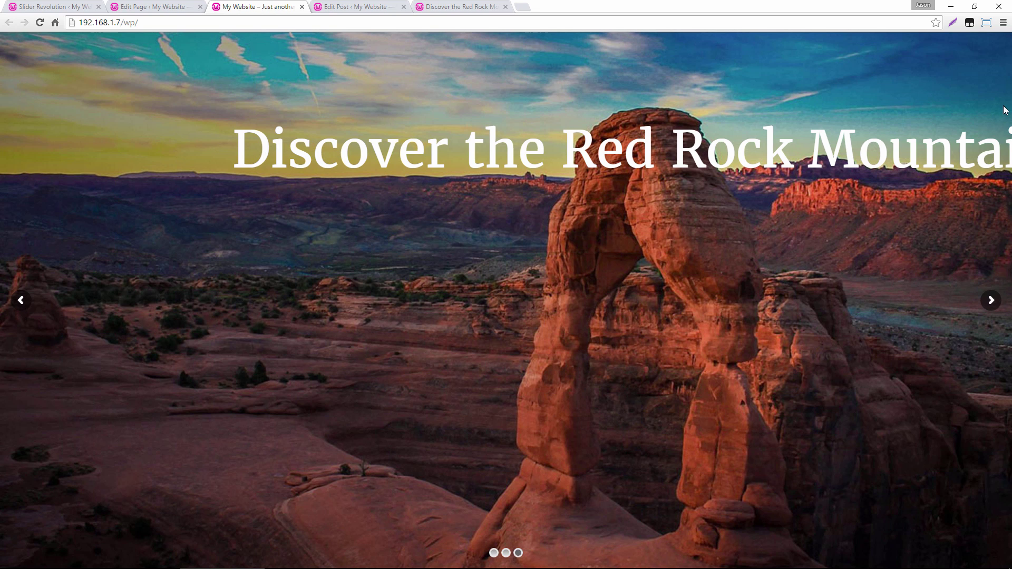
pyautogui.click(33, 6)
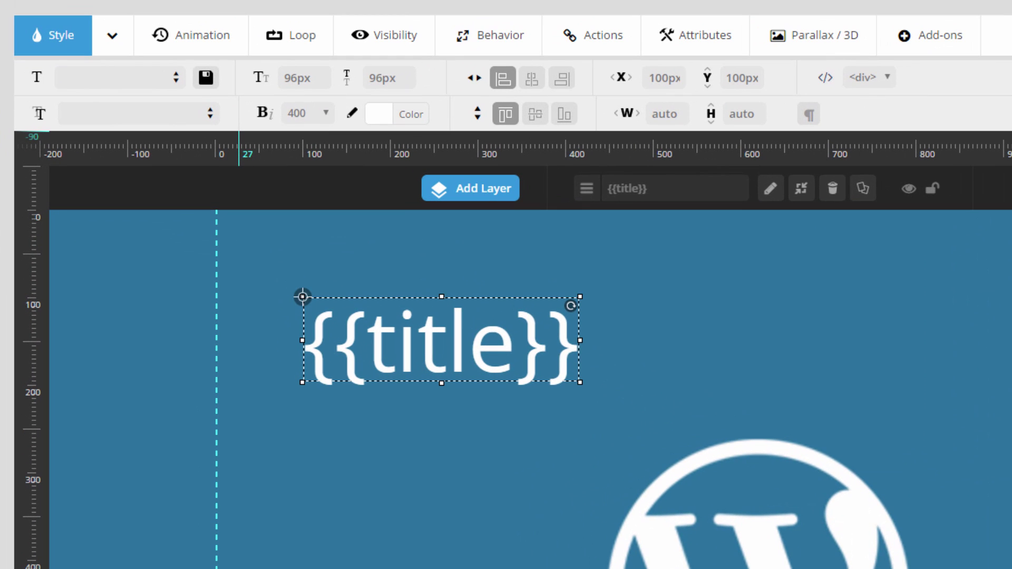
pyautogui.click(486, 32)
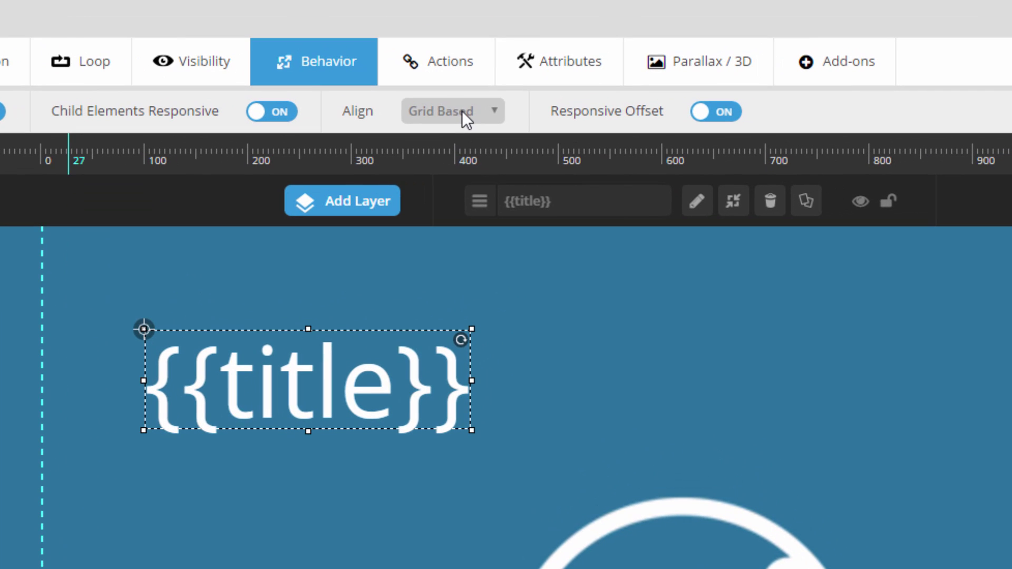
pyautogui.click(462, 111)
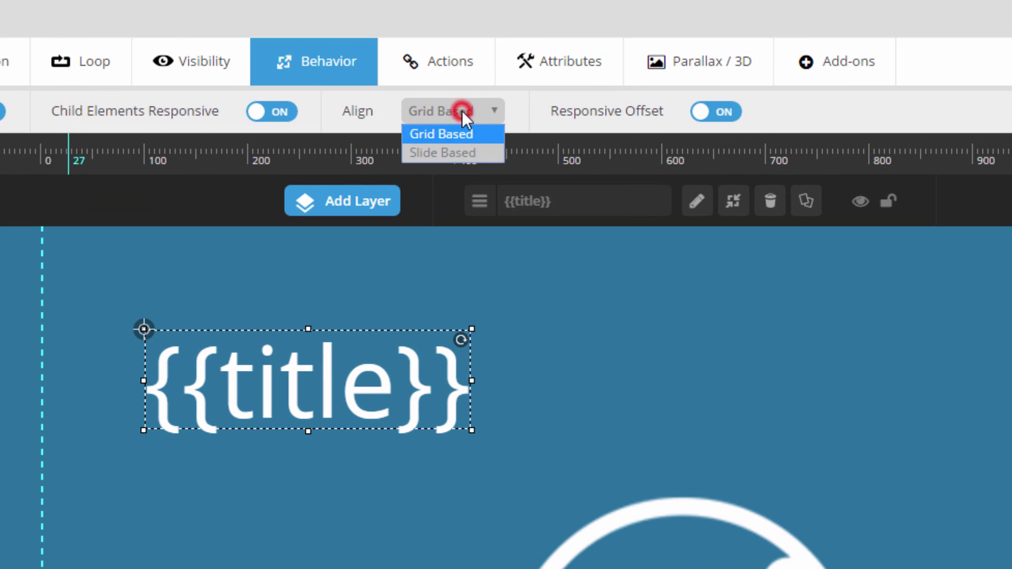
pyautogui.click(447, 149)
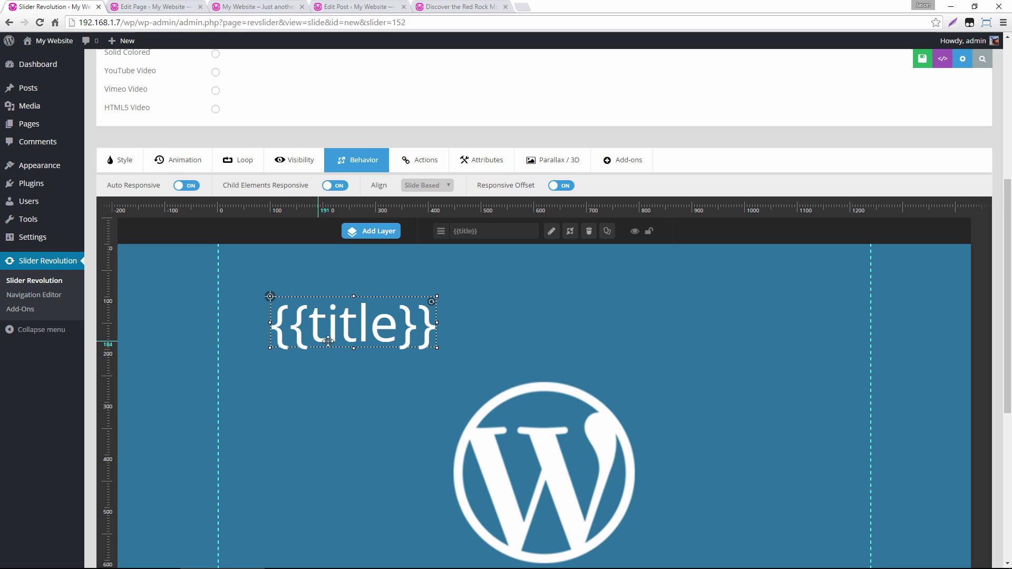
# Check the front page, save the slide, and select the layer width value in Style settings
pyautogui.click(251, 4)
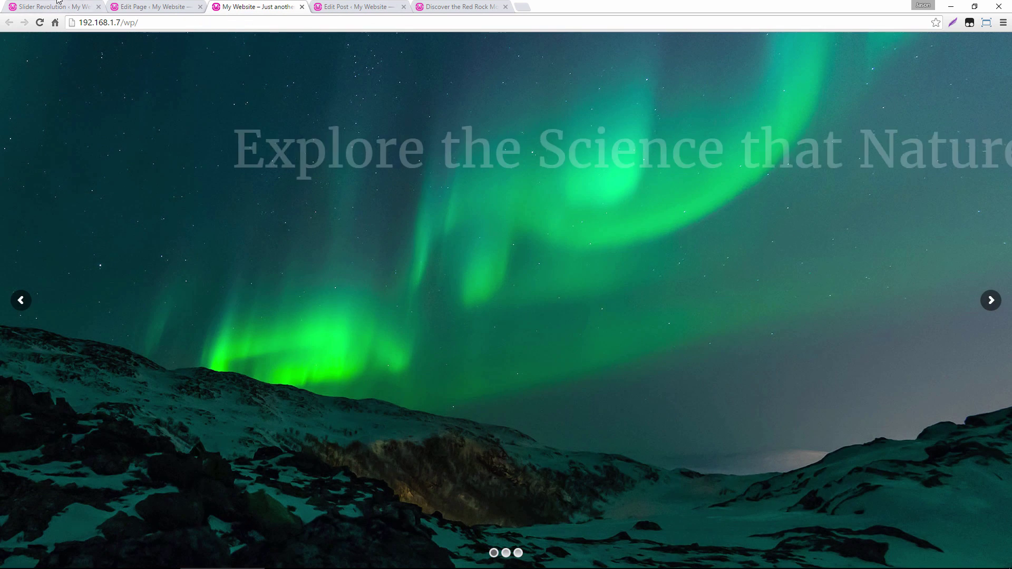
pyautogui.click(53, 6)
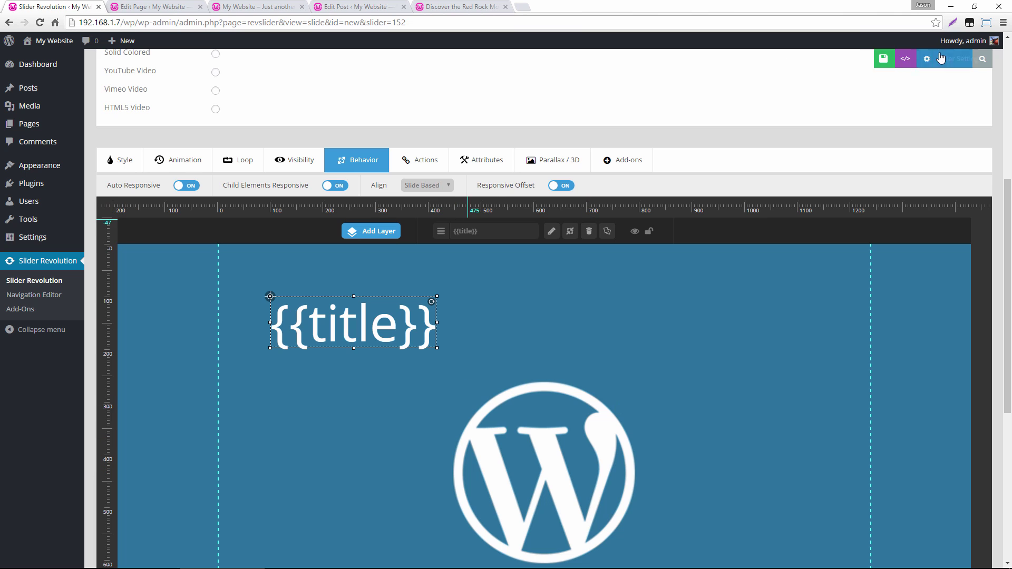
pyautogui.click(868, 59)
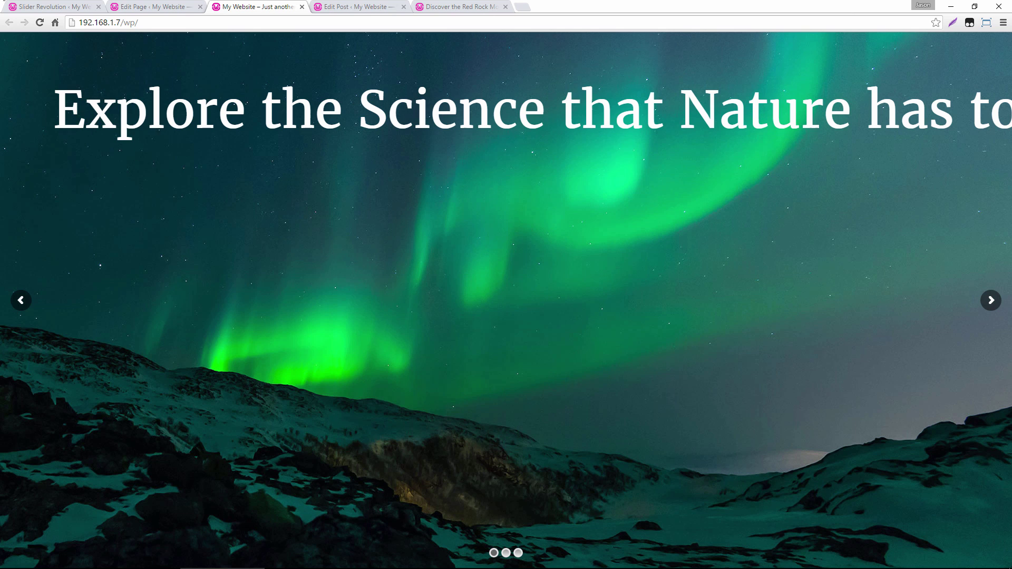
pyautogui.click(49, 5)
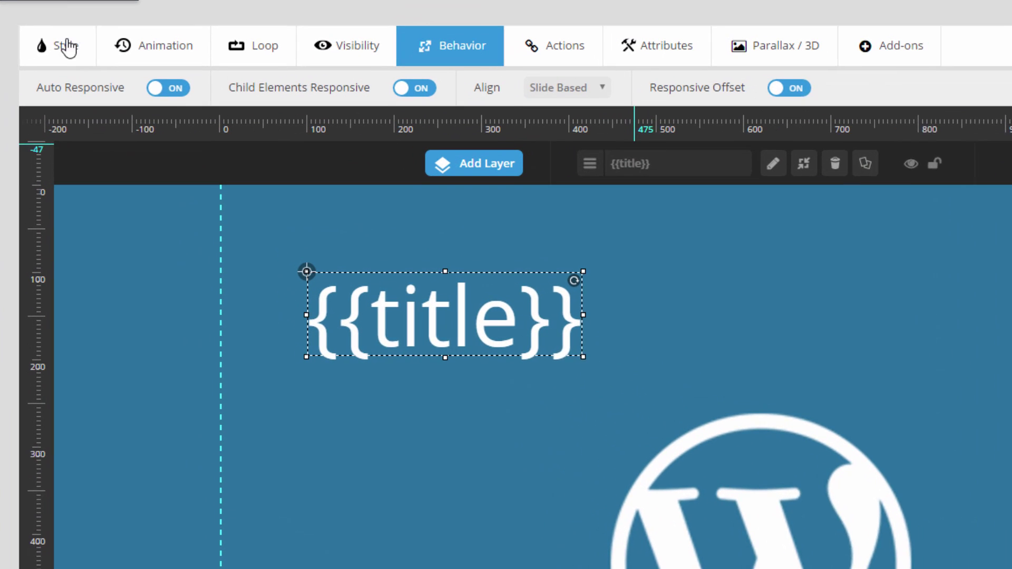
pyautogui.click(125, 158)
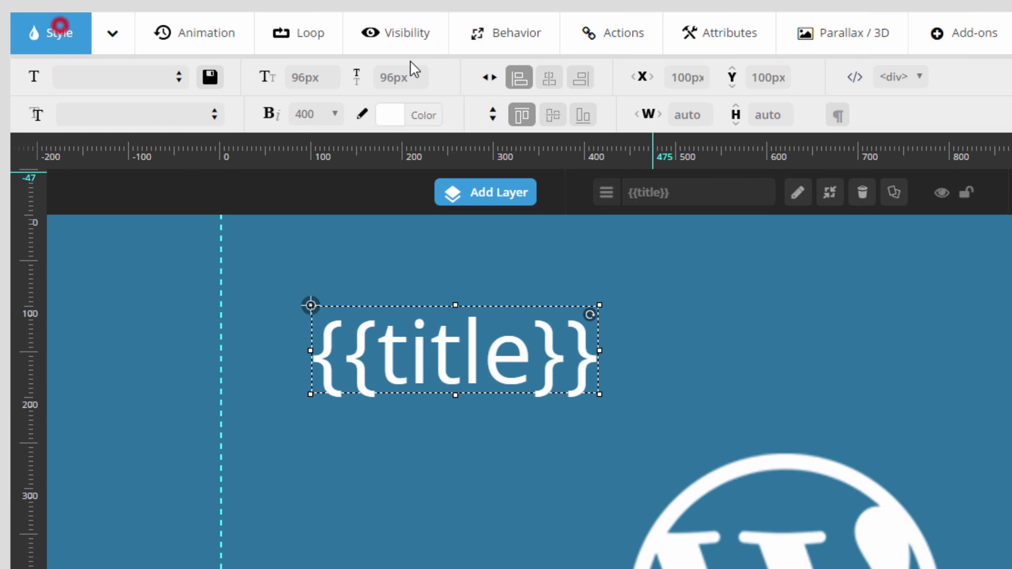
pyautogui.doubleClick(693, 114)
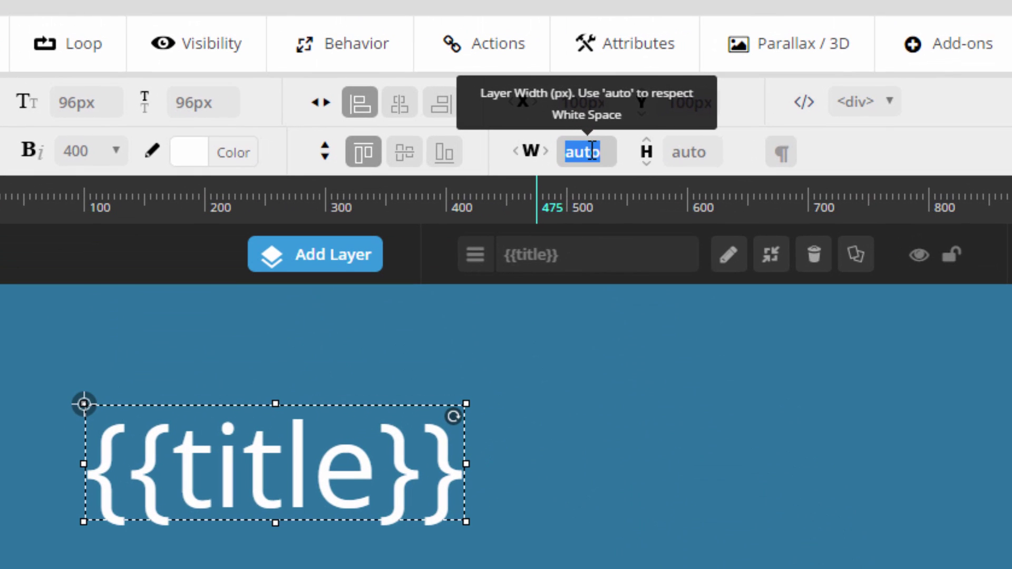
# Set the title layer width to 500px with line wrapping, save, and reload the front page
pyautogui.write('500')
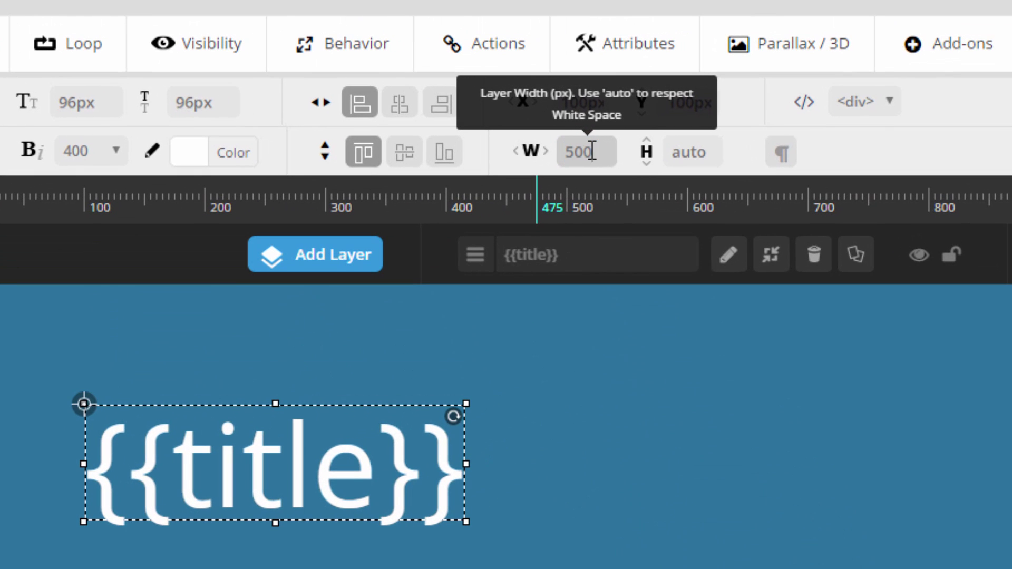
pyautogui.press('Return')
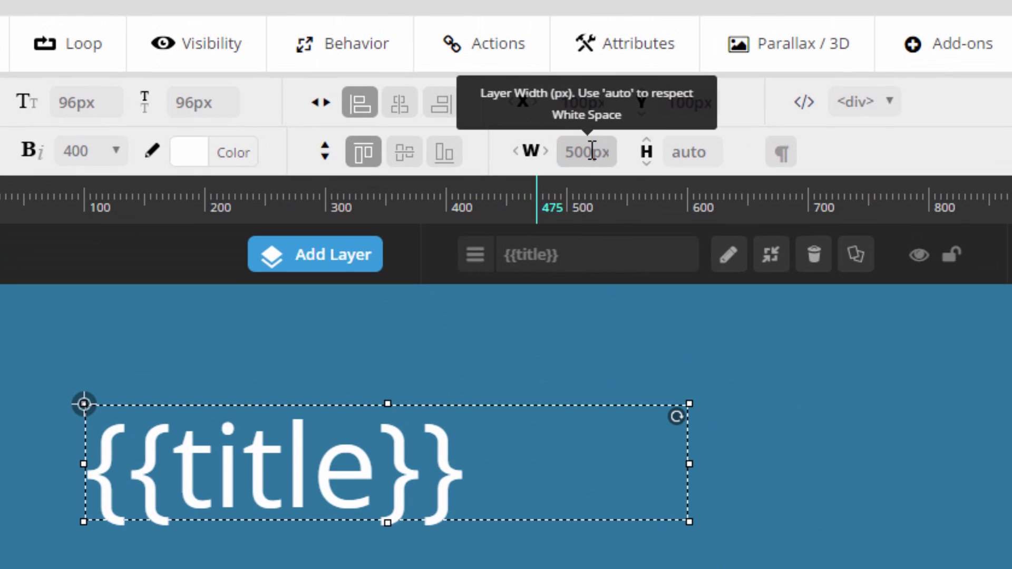
pyautogui.click(783, 154)
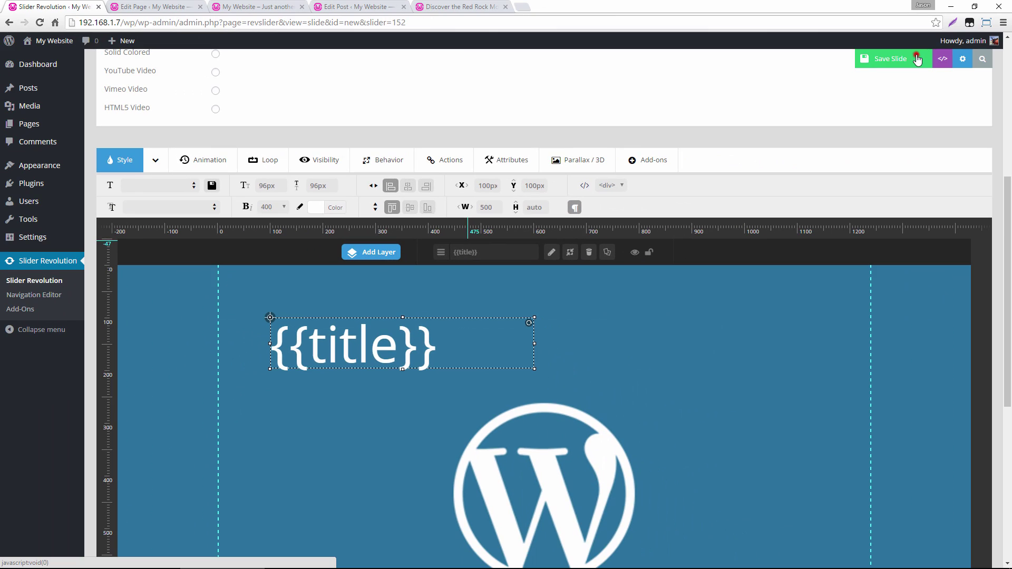
pyautogui.click(917, 60)
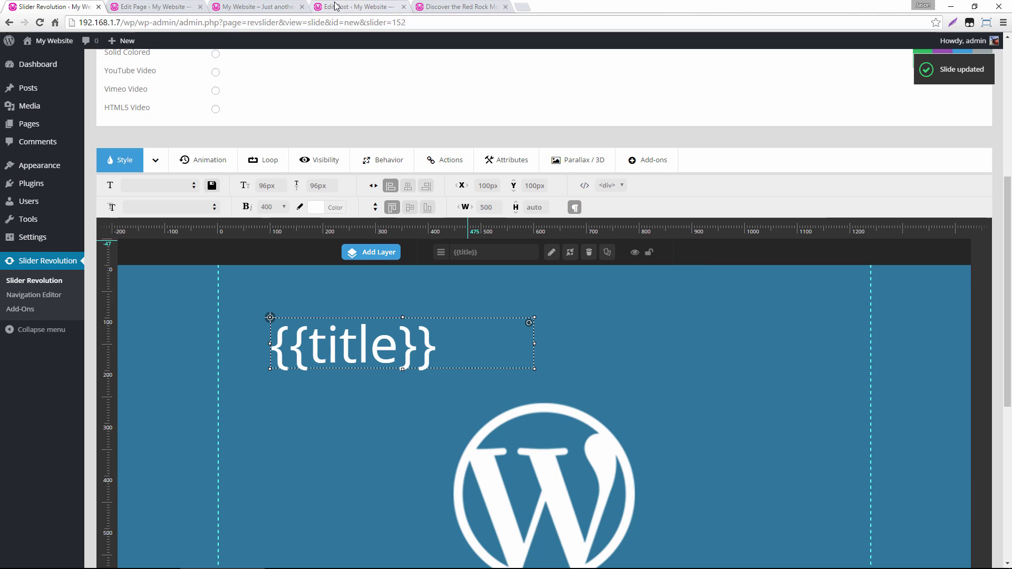
pyautogui.click(248, 6)
pyautogui.click(39, 22)
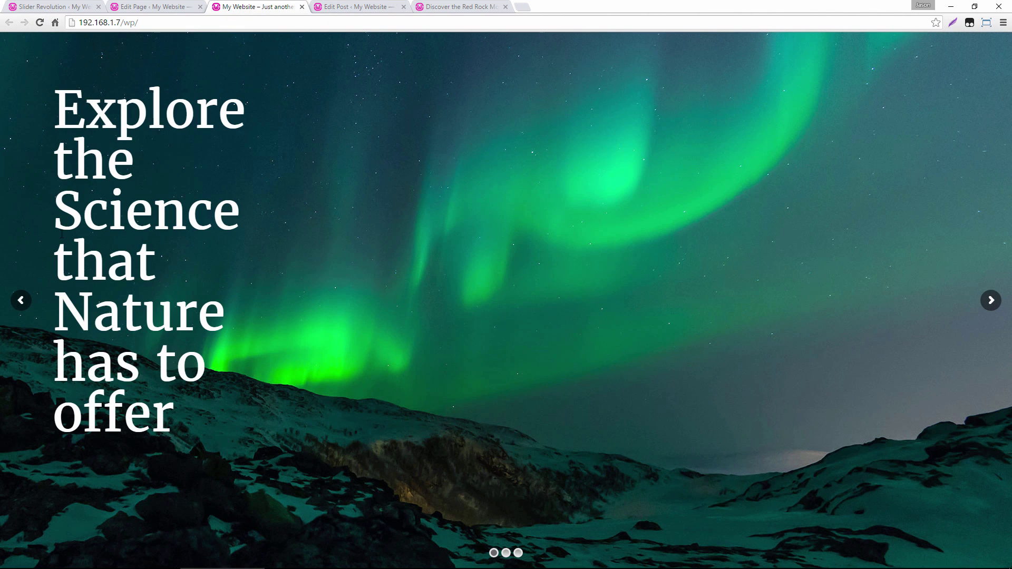
# Change the title layer width to 800px and save the slide
pyautogui.click(42, 6)
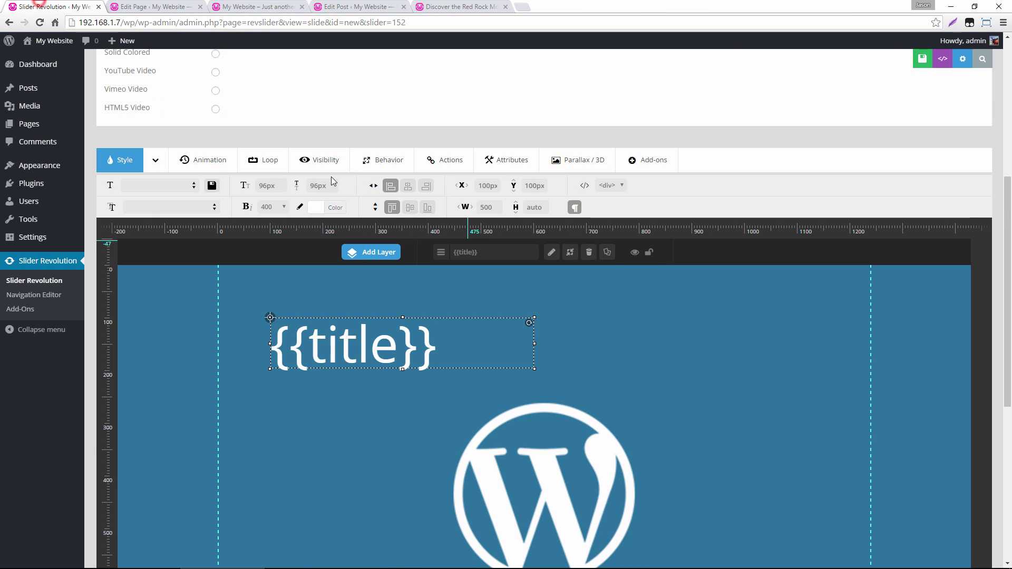
pyautogui.doubleClick(490, 207)
pyautogui.write('800')
pyautogui.press('Return')
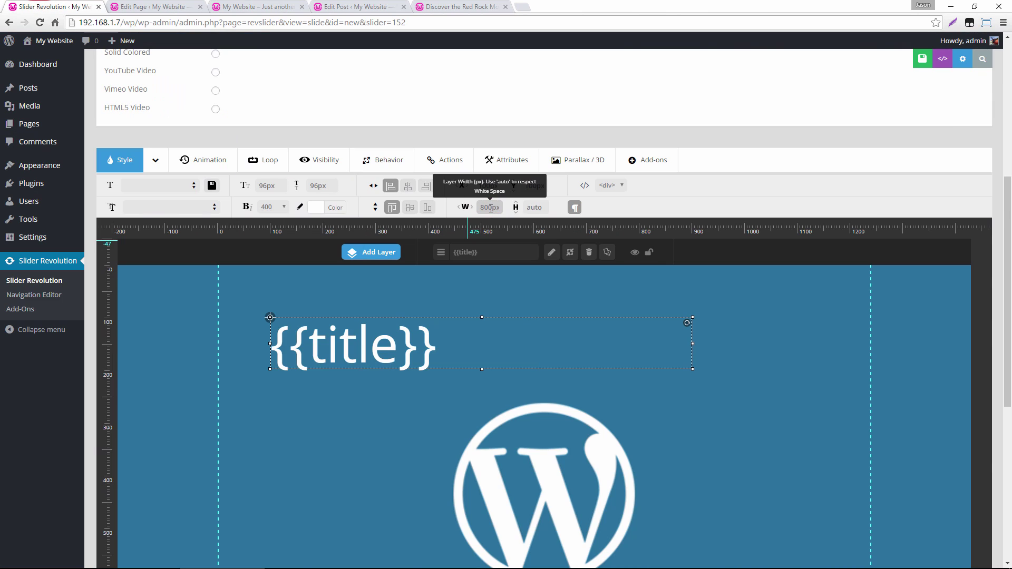
pyautogui.click(922, 59)
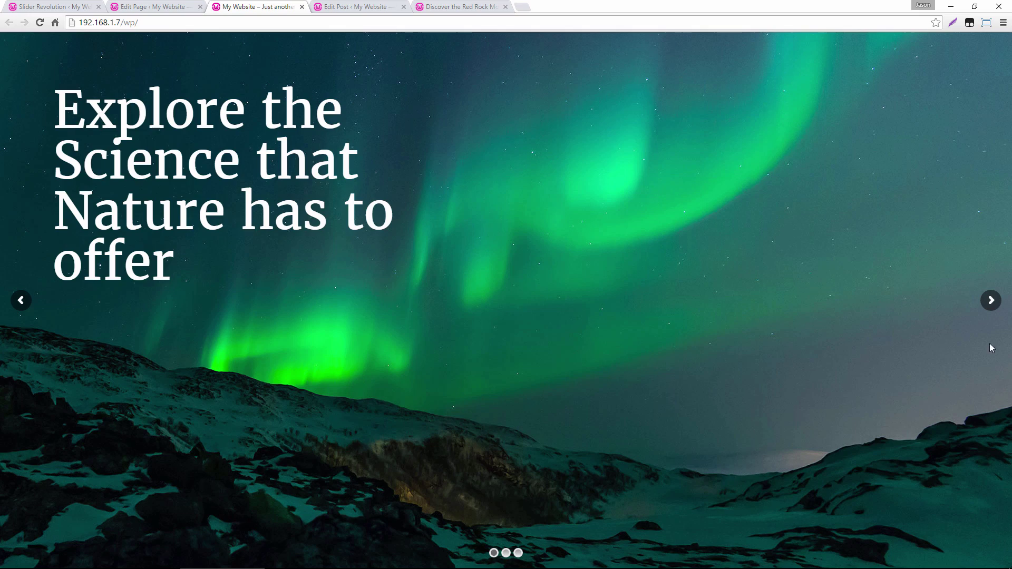
# Cycle the live slider through the sunsets, Red Rock Mountains and aurora slides, then return to the editor
pyautogui.click(991, 300)
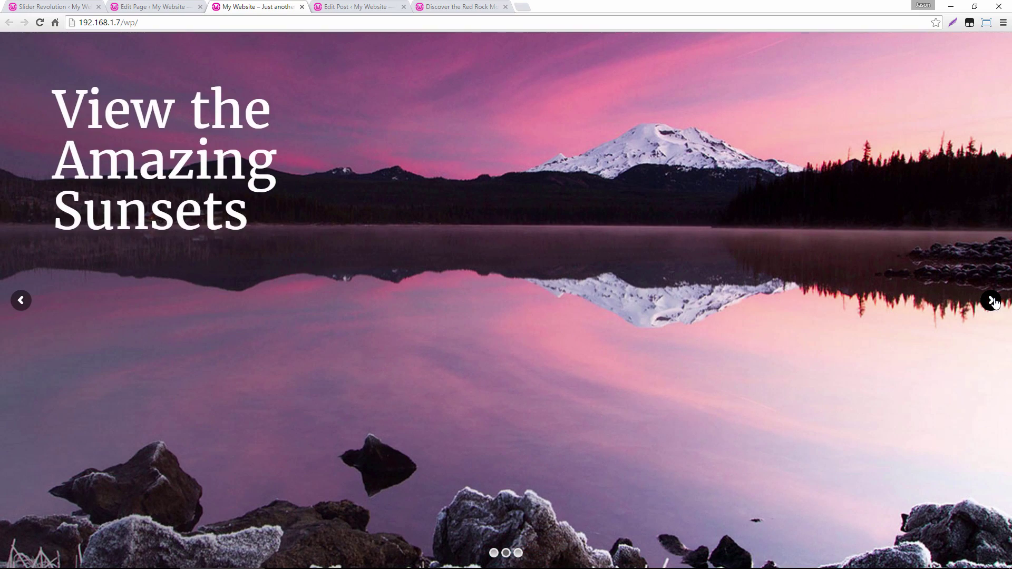
pyautogui.click(991, 301)
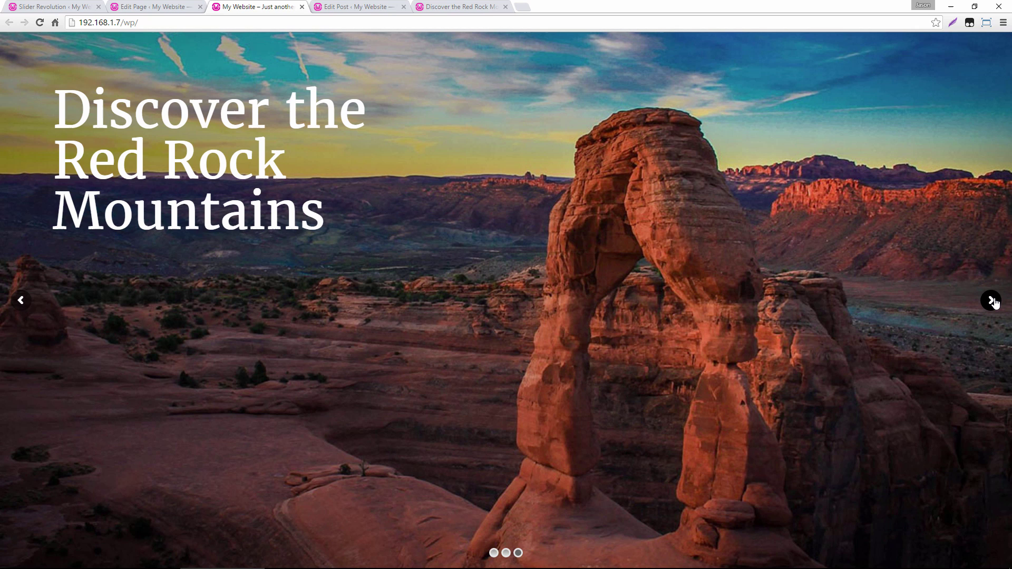
pyautogui.click(992, 301)
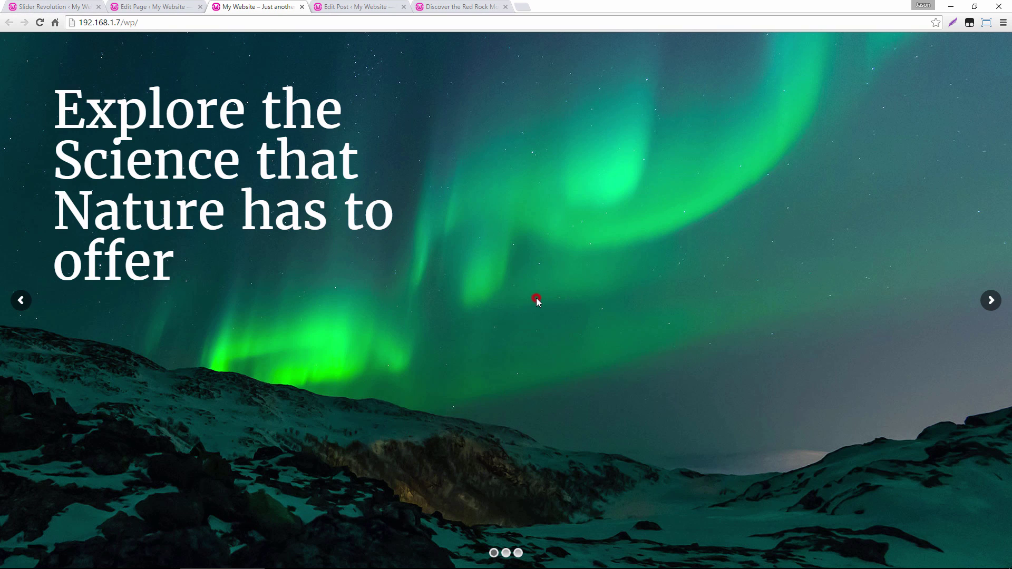
pyautogui.click(31, 6)
pyautogui.moveTo(371, 252)
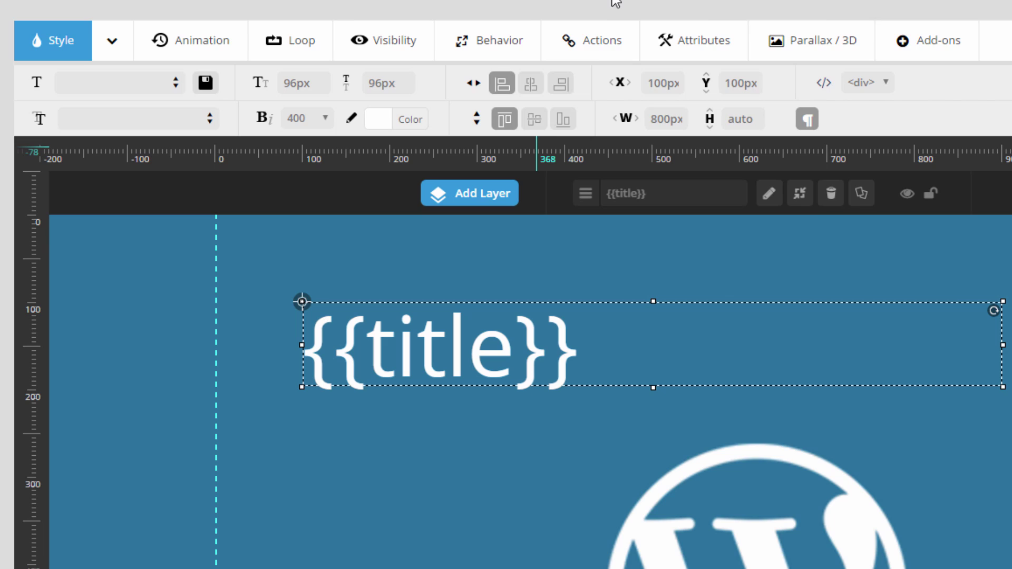
# Add a Simple Link action to the title layer with URL {{link}} and Tag Link type, then save
pyautogui.click(601, 35)
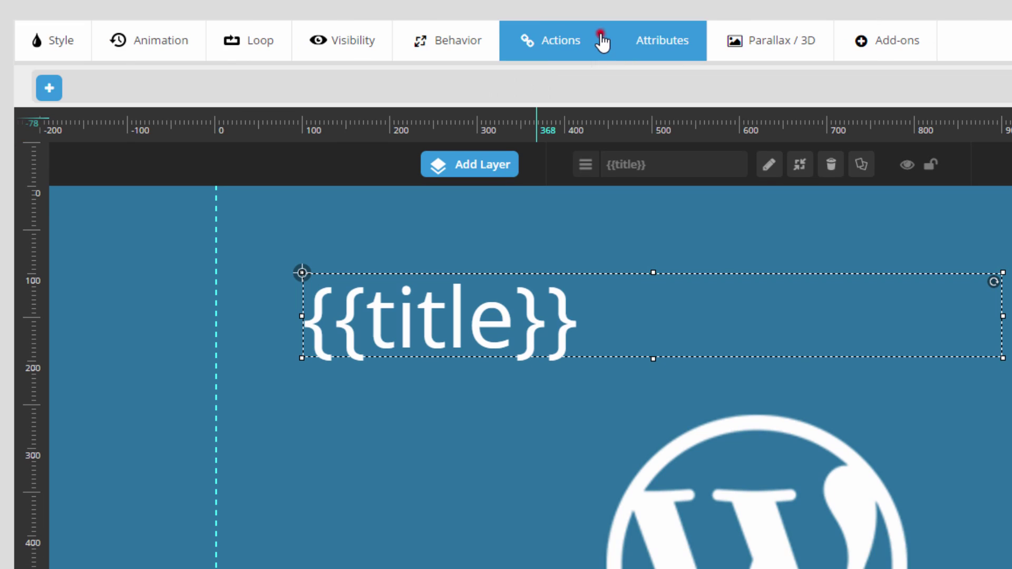
pyautogui.click(49, 88)
pyautogui.click(299, 93)
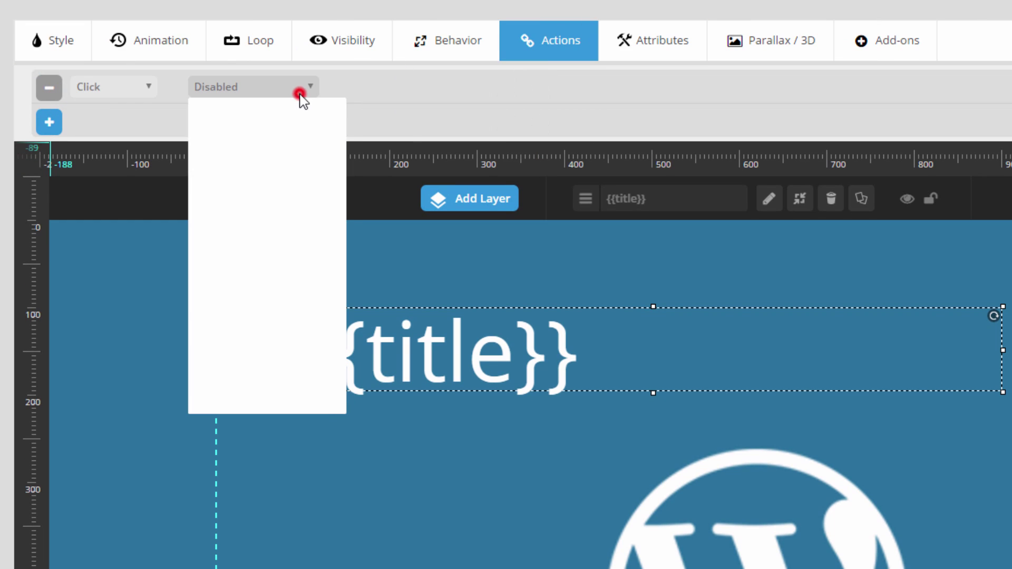
pyautogui.click(258, 121)
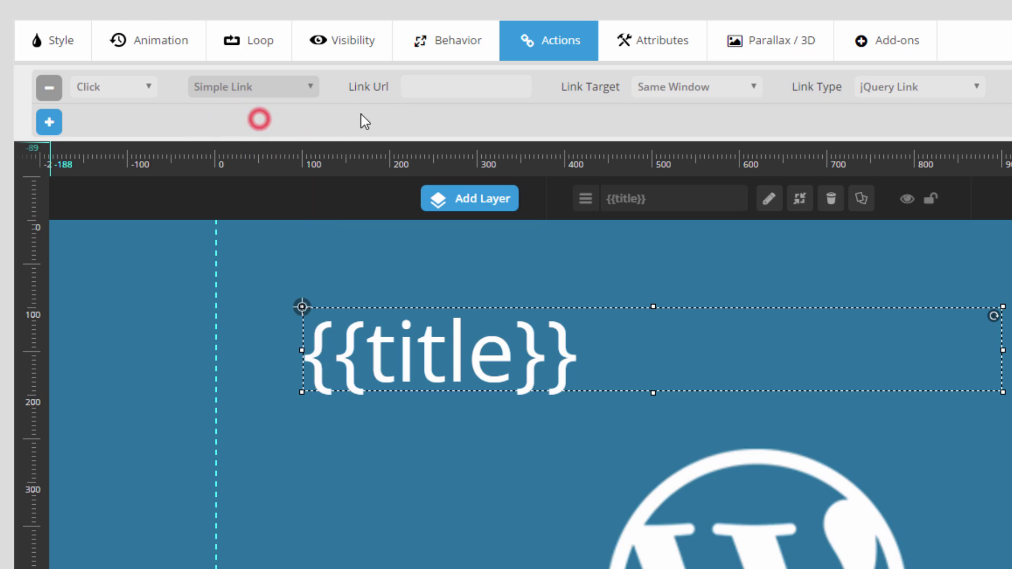
pyautogui.click(453, 82)
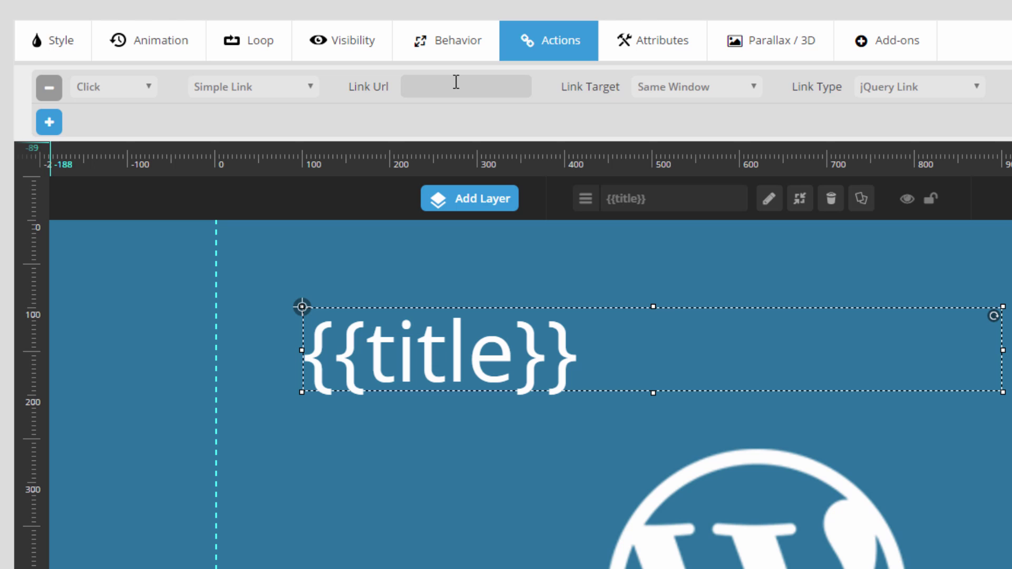
pyautogui.write('{{')
pyautogui.write('li')
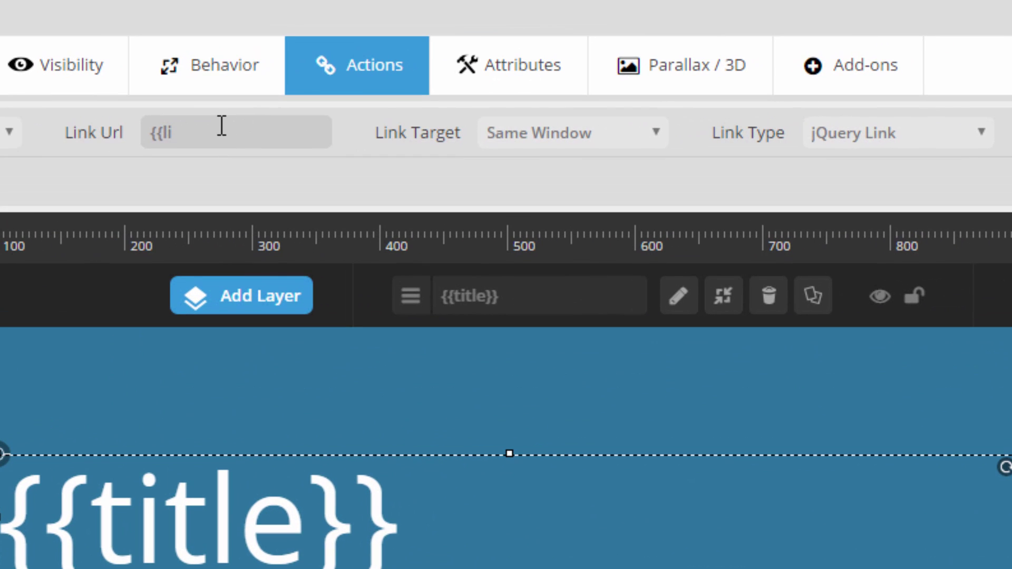
pyautogui.write('nk}}')
pyautogui.click(883, 134)
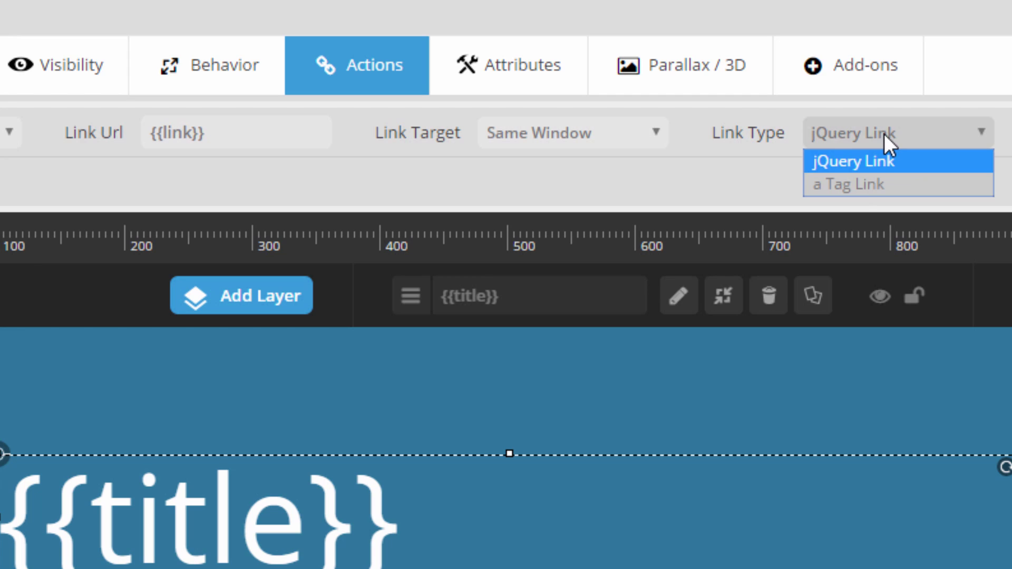
pyautogui.click(857, 184)
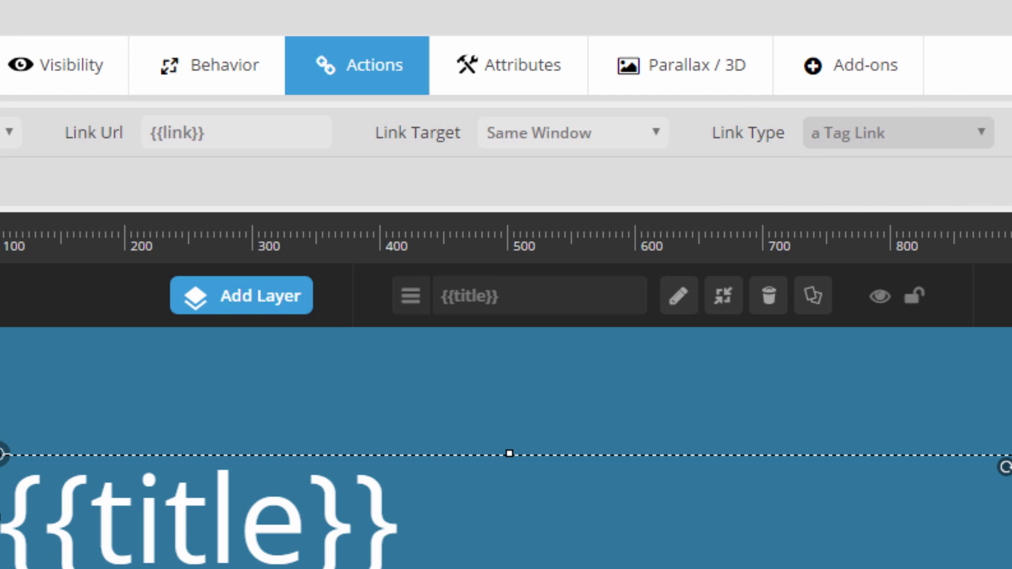
pyautogui.hotkey('ctrl', 's')
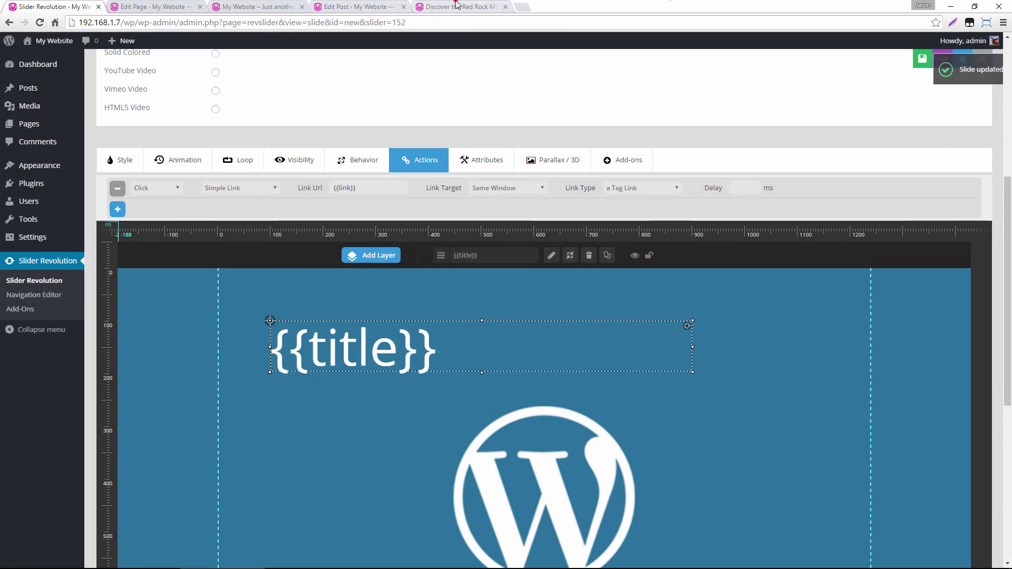
# Test the headline link on the live site, then return to the slide editor
pyautogui.click(457, 4)
pyautogui.click(253, 6)
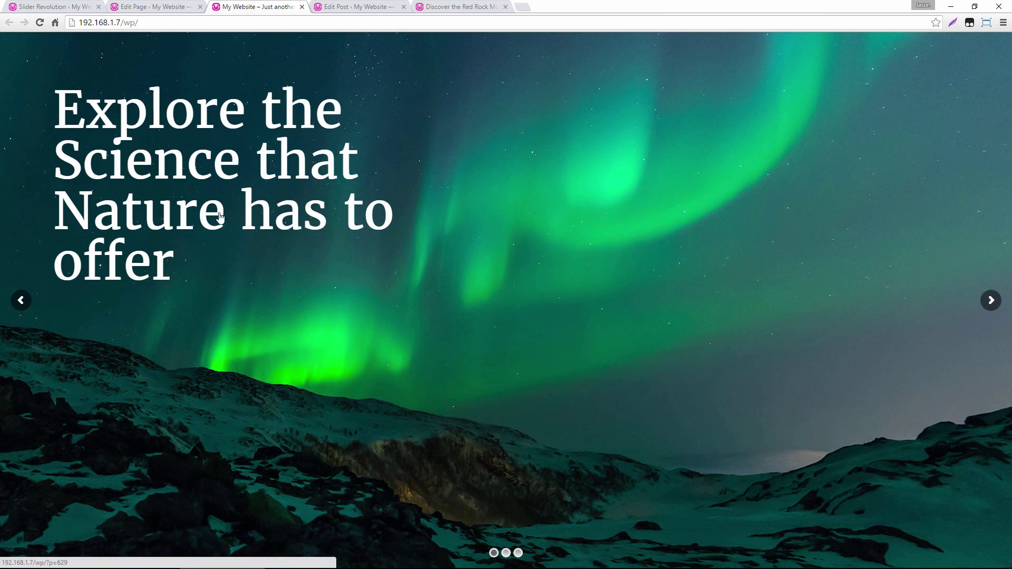
pyautogui.click(235, 163)
pyautogui.click(40, 6)
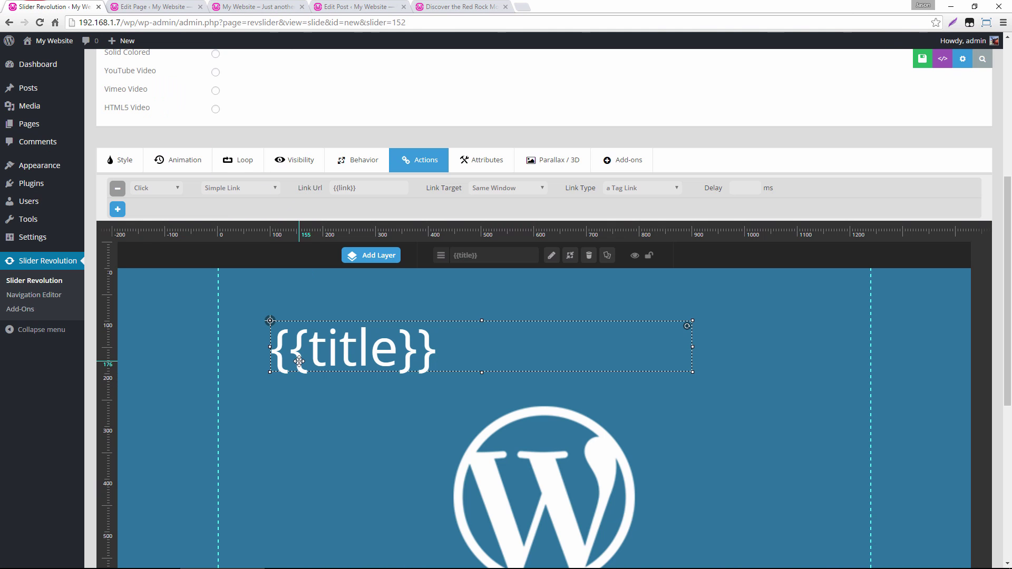
# Delete the title layer's {{link}} click action and confirm the removal
pyautogui.scroll(5, 299, 384)
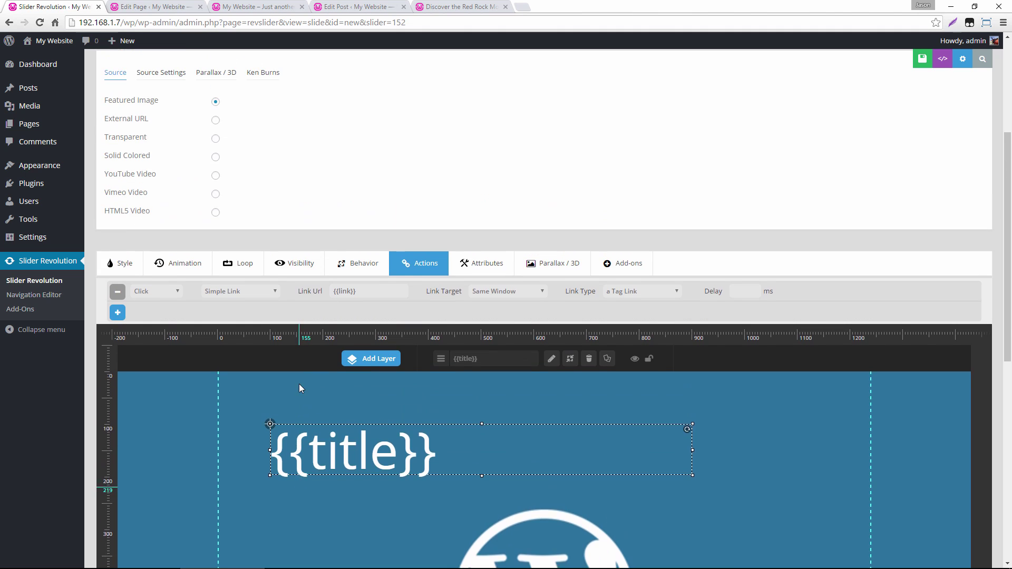
pyautogui.scroll(1, 301, 389)
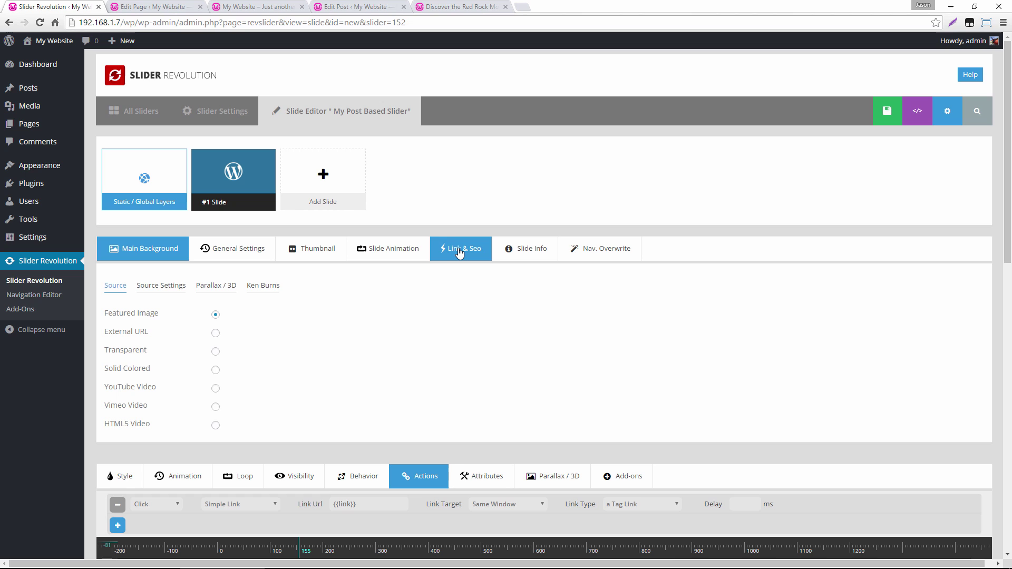
pyautogui.scroll(-5, 422, 188)
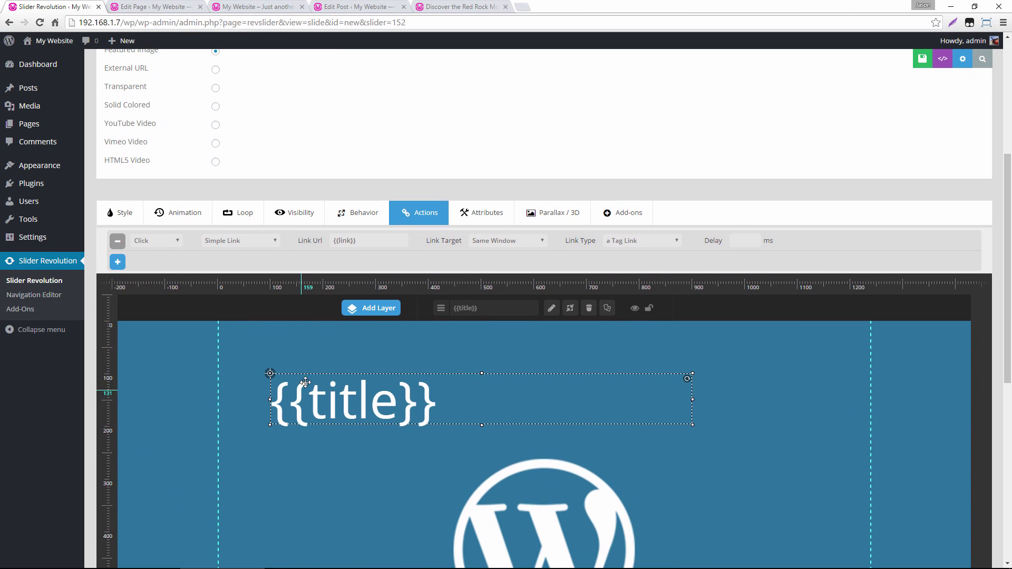
pyautogui.click(119, 244)
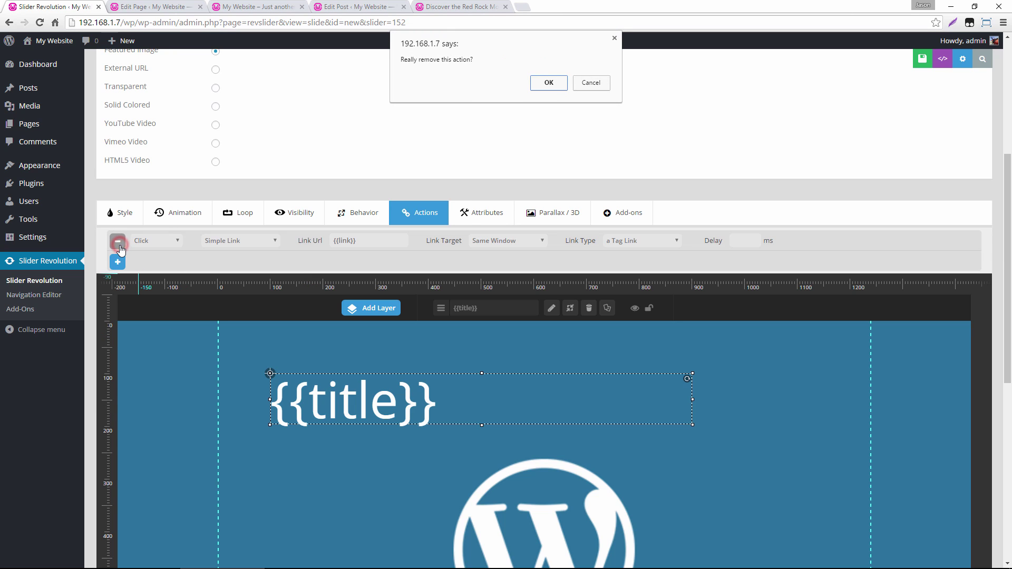
pyautogui.click(547, 85)
pyautogui.scroll(5, 355, 327)
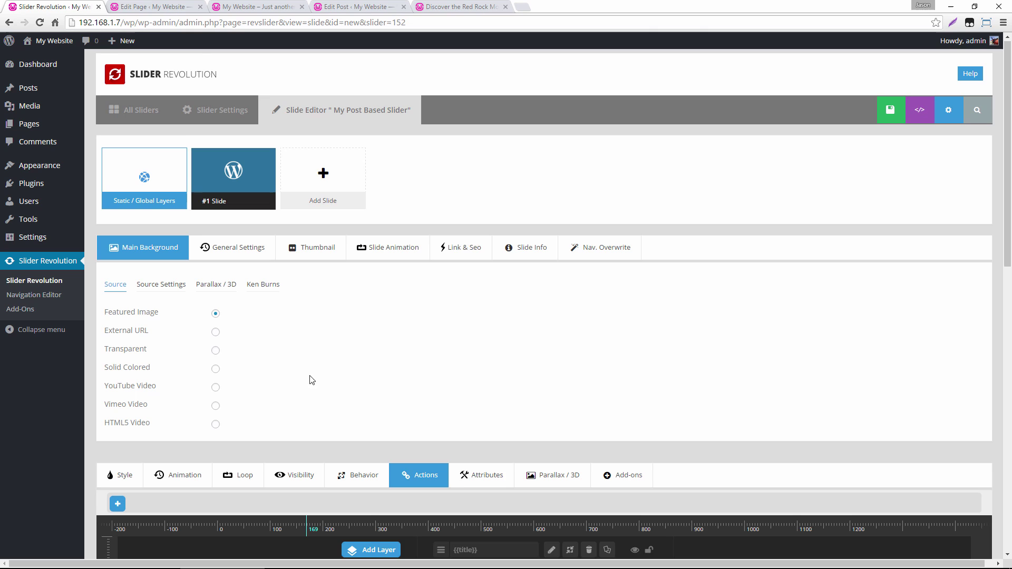
# Enable the slide link with URL {{link}}, opening in the same window
pyautogui.click(461, 251)
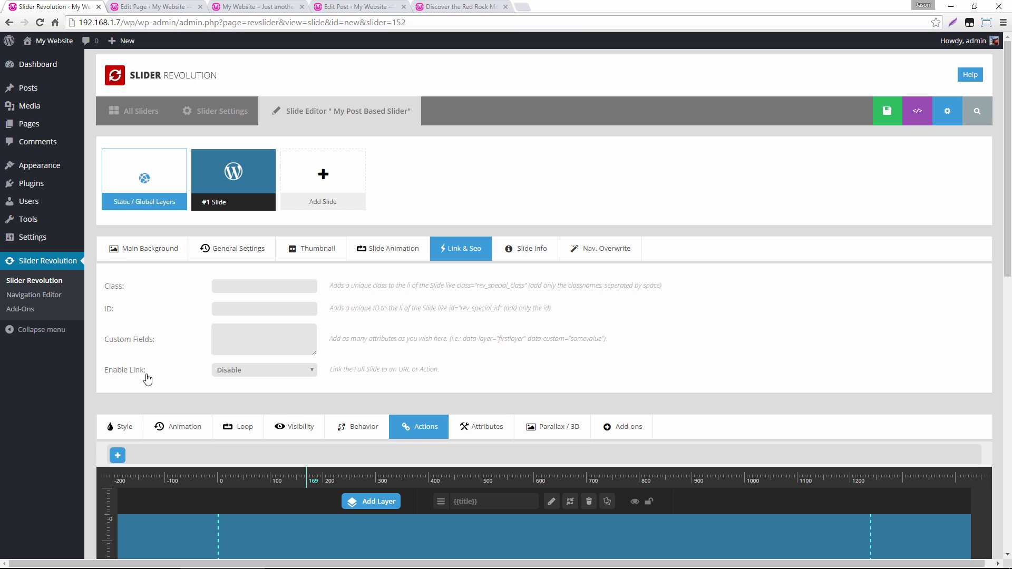
pyautogui.click(232, 372)
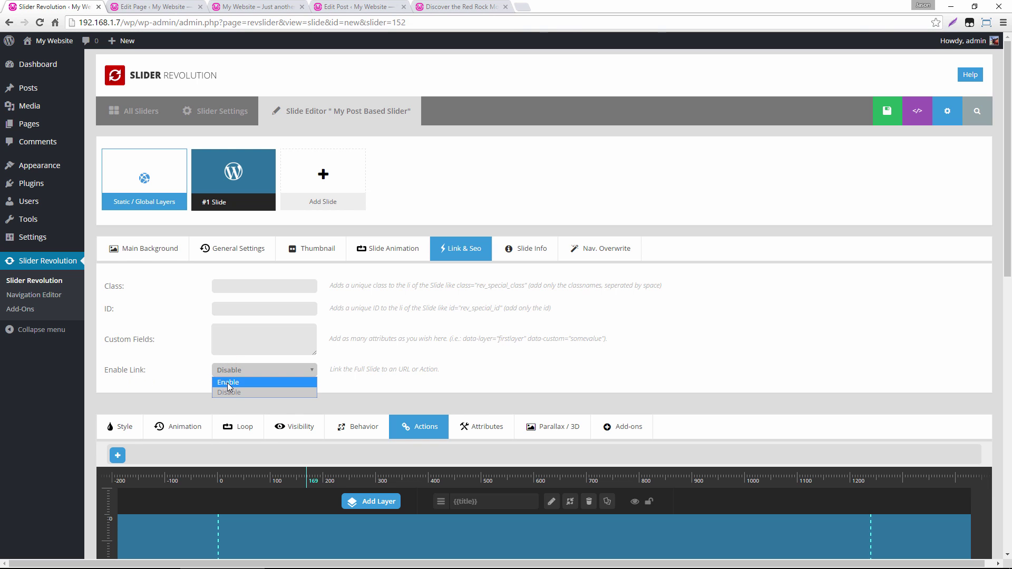
pyautogui.click(228, 382)
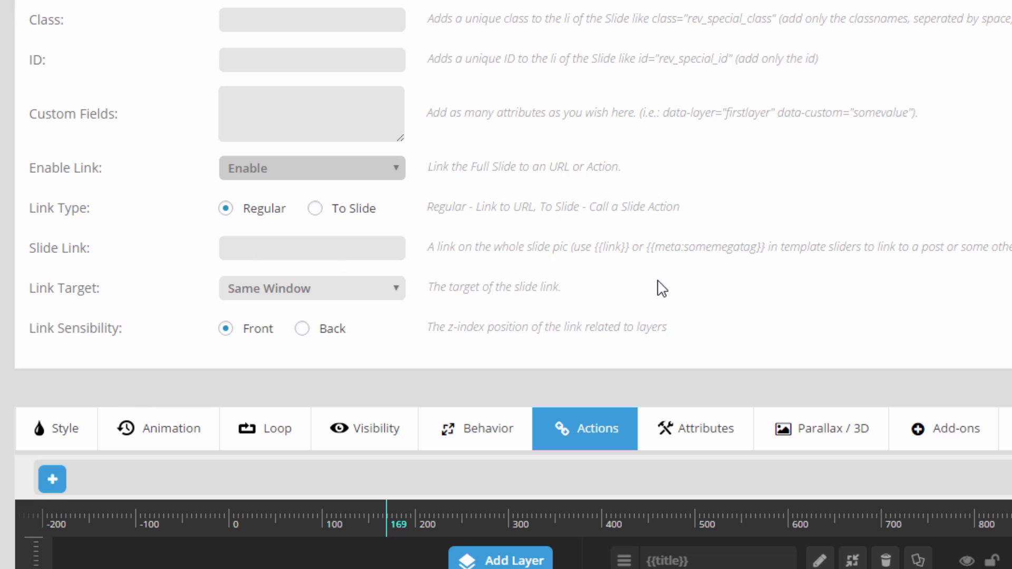
pyautogui.click(593, 249)
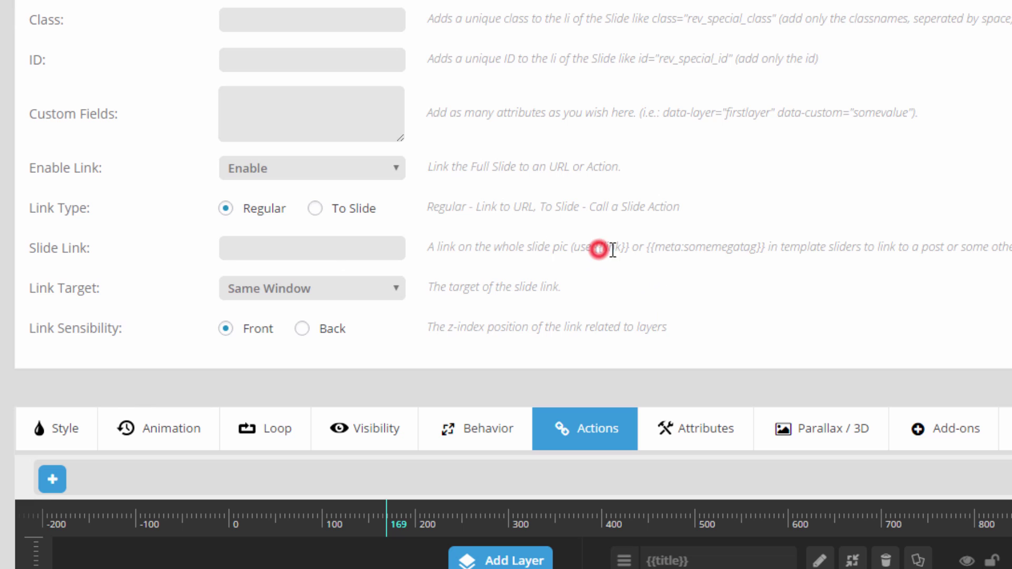
pyautogui.click(348, 239)
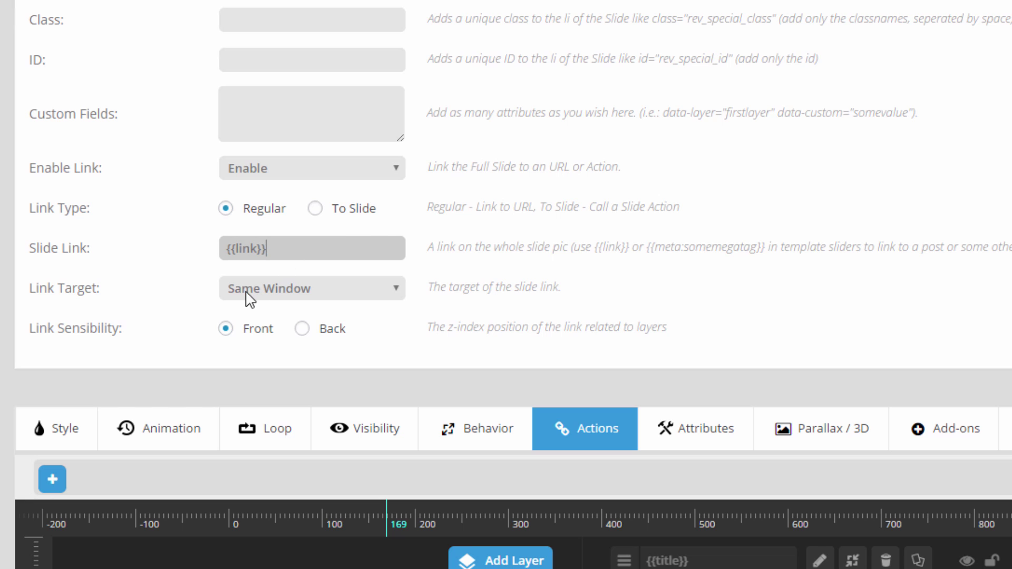
pyautogui.click(283, 295)
pyautogui.click(458, 311)
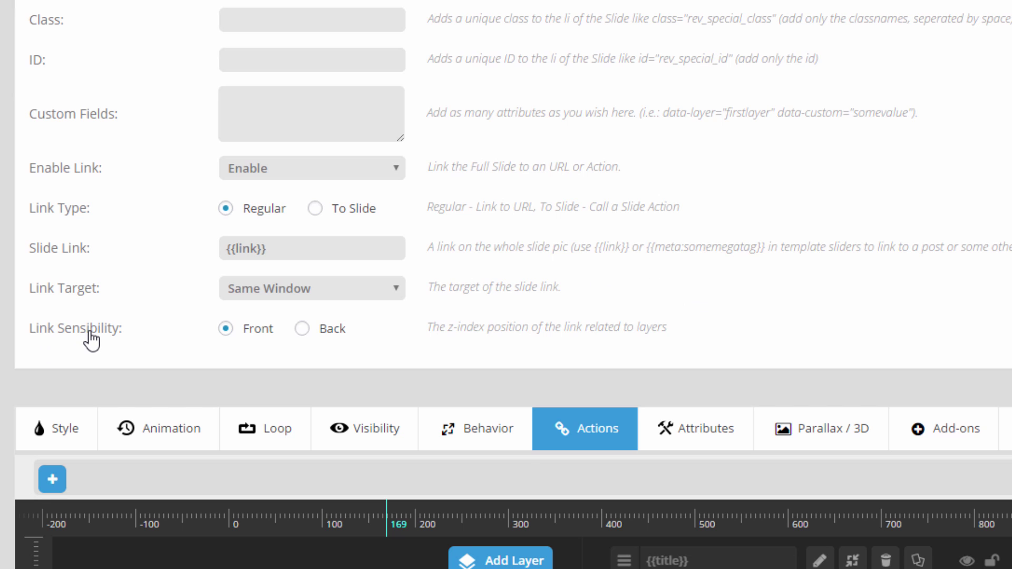
pyautogui.scroll(-2, 123, 279)
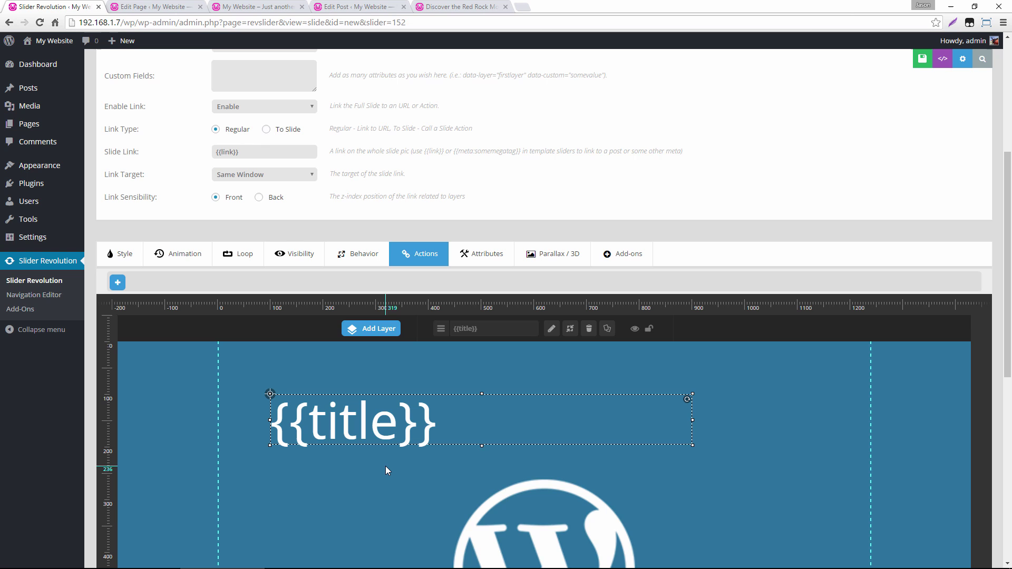
pyautogui.scroll(2, 375, 468)
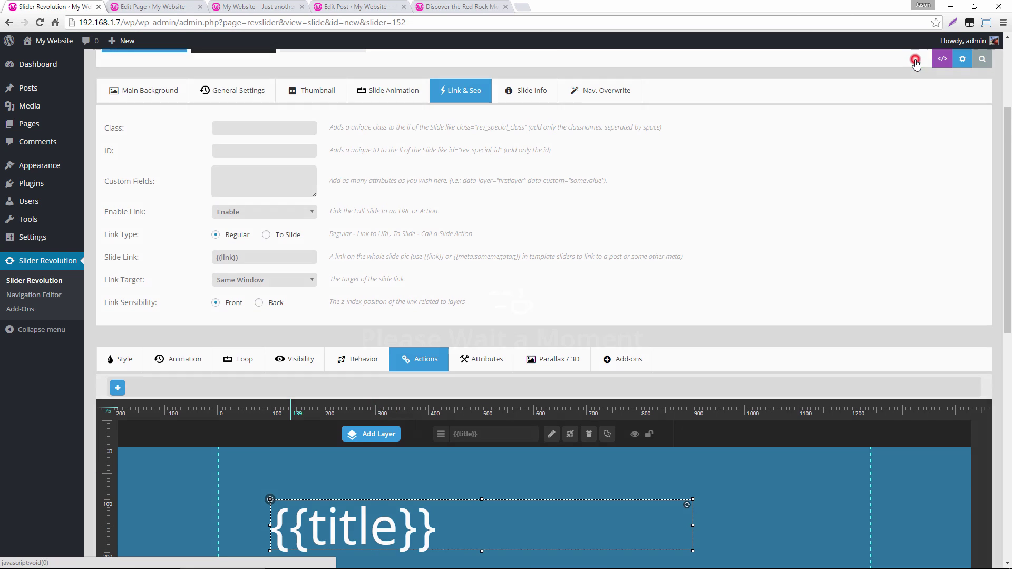
# Save, verify on the reloaded live site that the aurora slide opens its post, then return
pyautogui.click(922, 58)
pyautogui.click(231, 4)
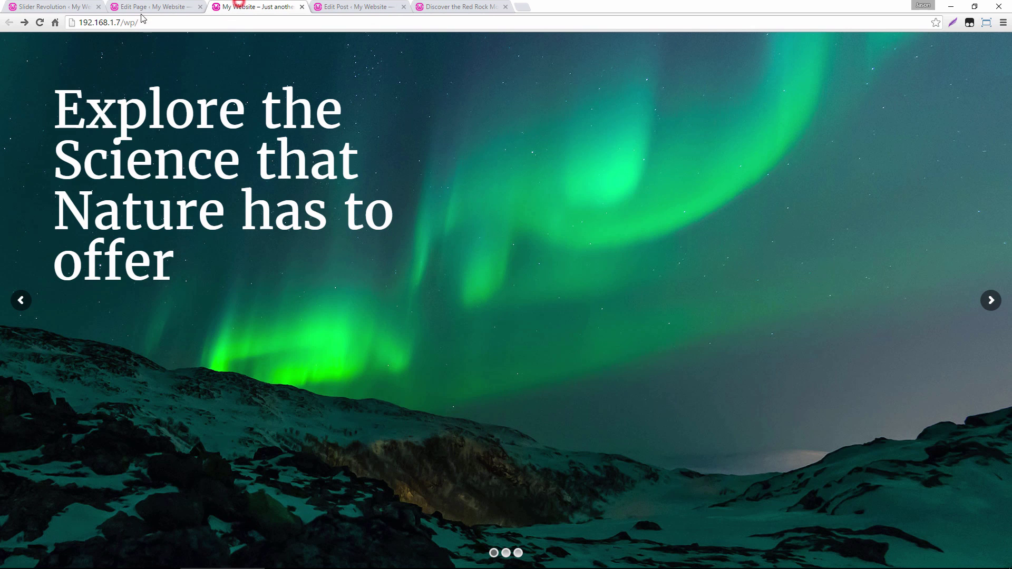
pyautogui.press('F5')
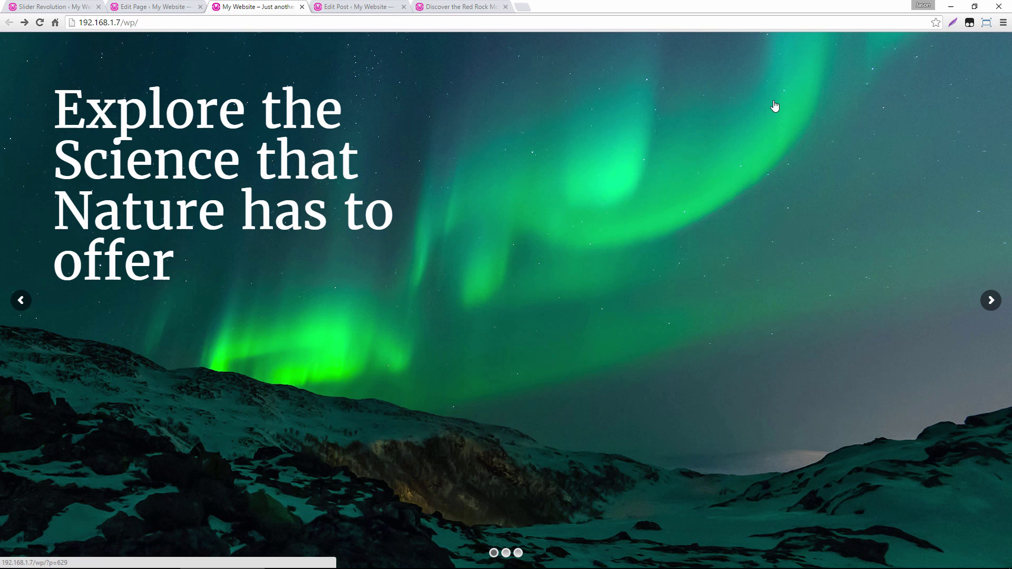
pyautogui.click(773, 105)
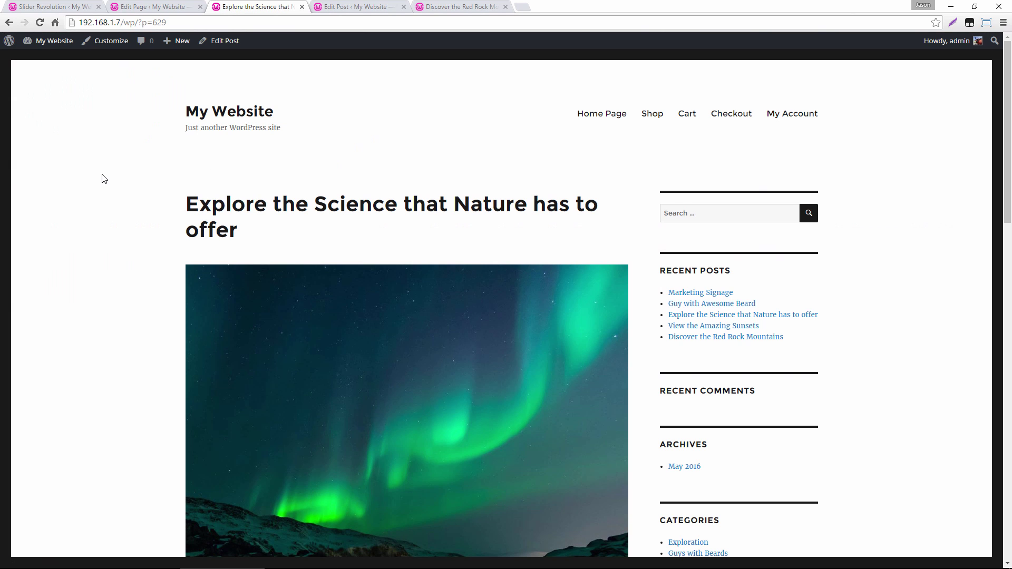
pyautogui.click(7, 23)
pyautogui.click(82, 4)
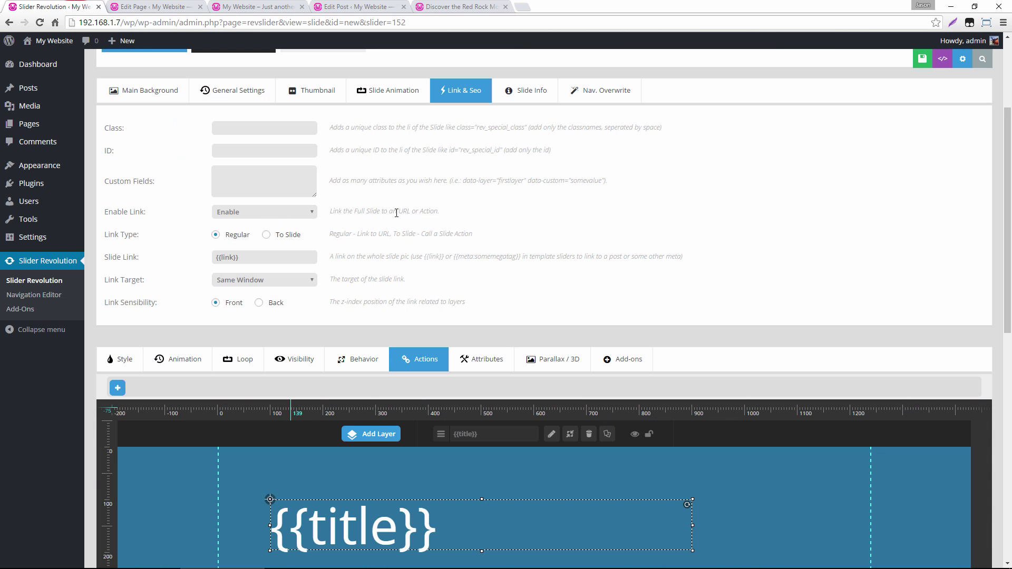
pyautogui.scroll(-1, 396, 213)
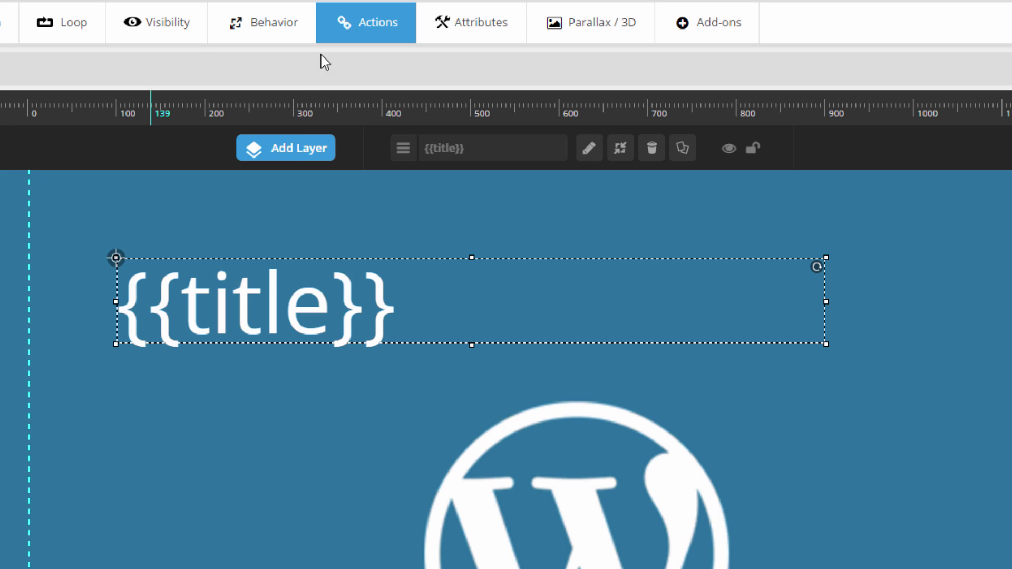
# Add a text layer whose default caption is replaced by the {{content:words:20}} placeholder
pyautogui.click(286, 149)
pyautogui.click(290, 198)
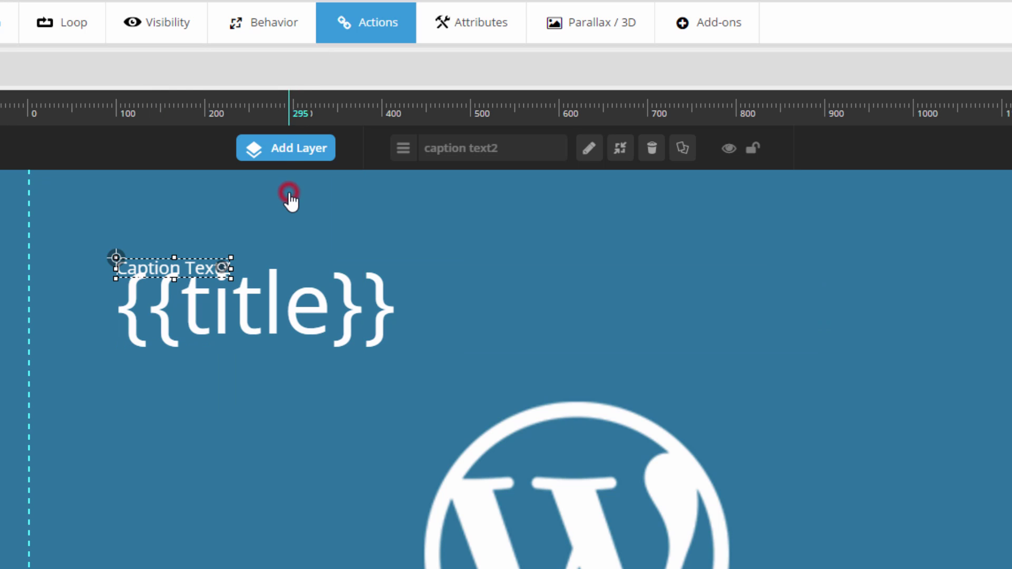
pyautogui.moveTo(492, 199); pyautogui.dragTo(40, 204)
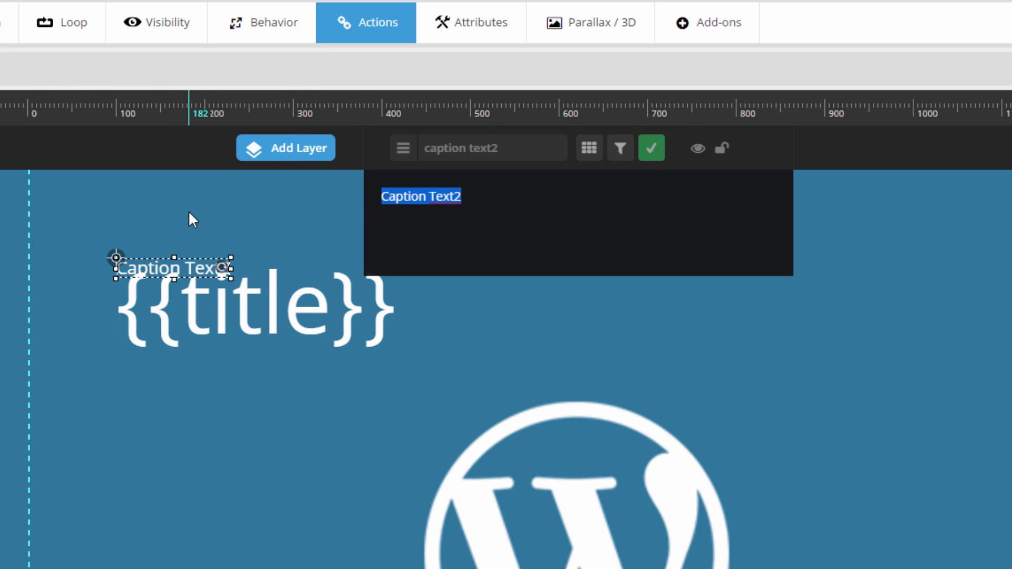
pyautogui.press('BackSpace')
pyautogui.click(620, 151)
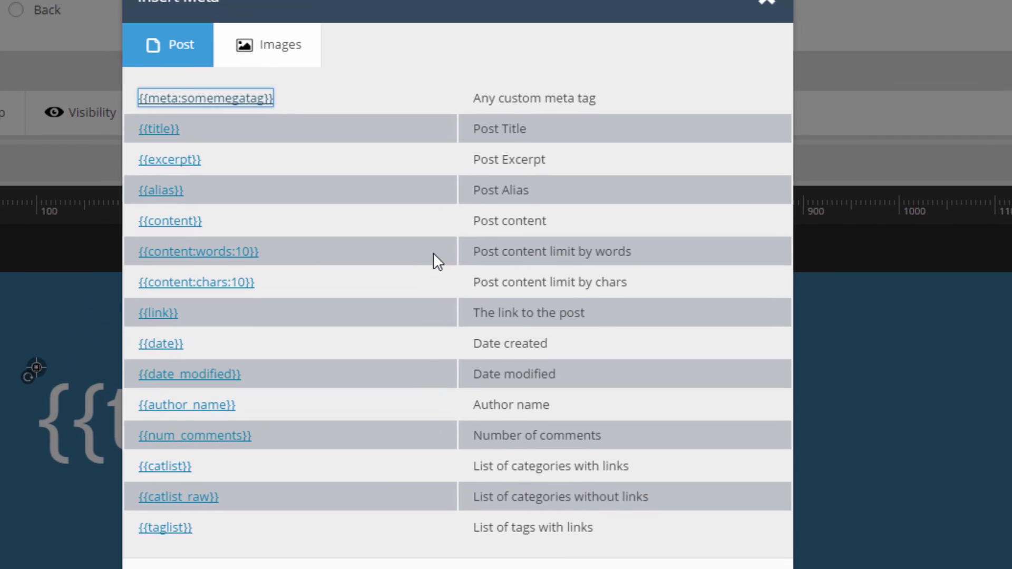
pyautogui.scroll(-1, 340, 342)
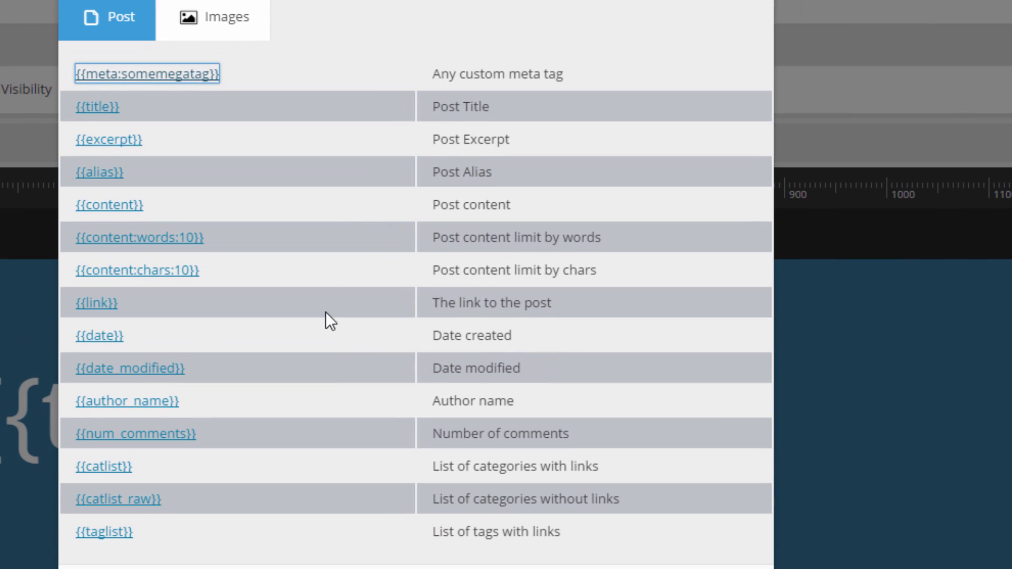
pyautogui.click(127, 238)
pyautogui.click(391, 289)
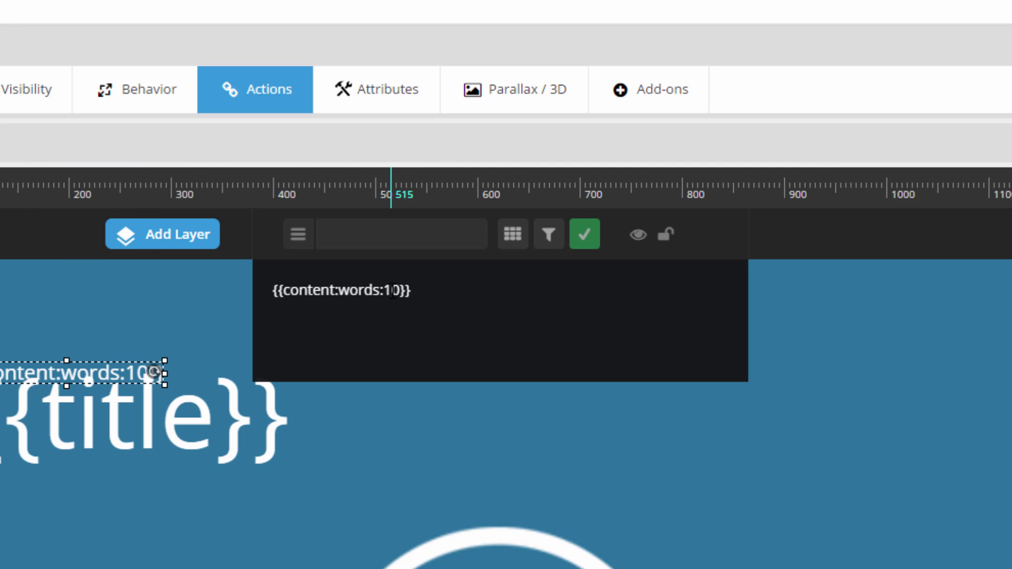
pyautogui.press('BackSpace')
pyautogui.write('2')
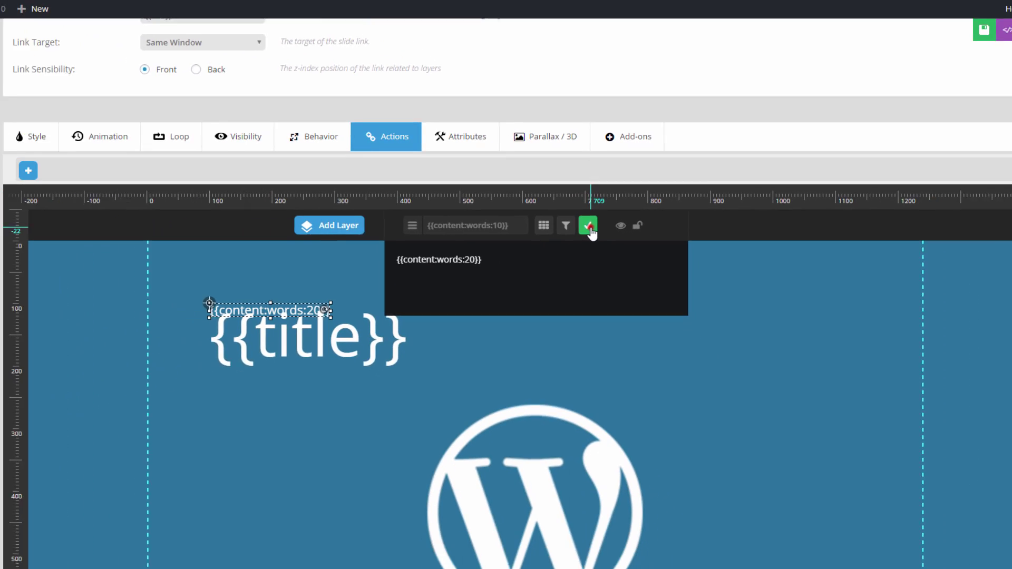
# Apply the layer text and drag the content layer down to the slide's lower left
pyautogui.click(585, 234)
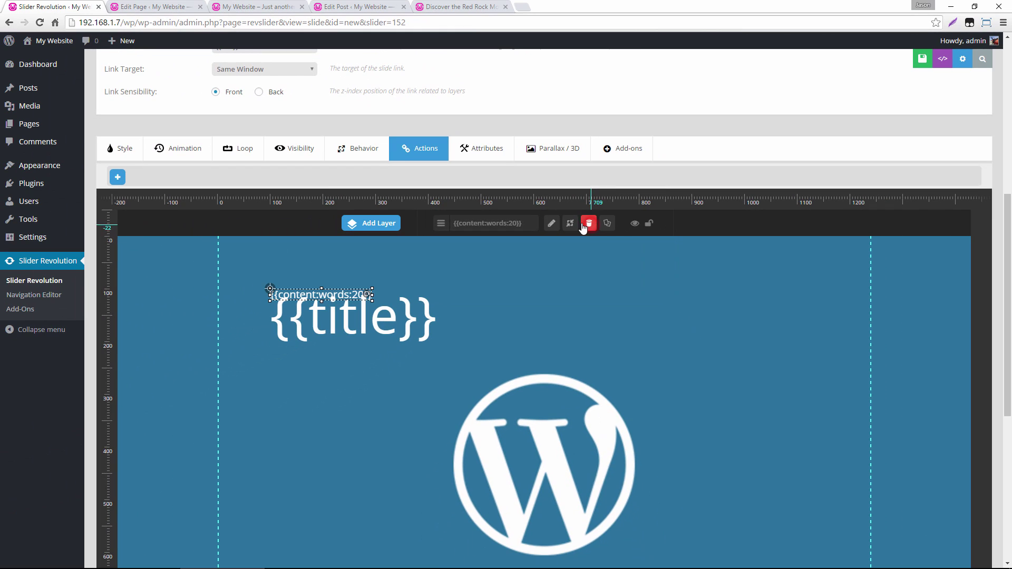
pyautogui.moveTo(298, 295); pyautogui.dragTo(307, 474)
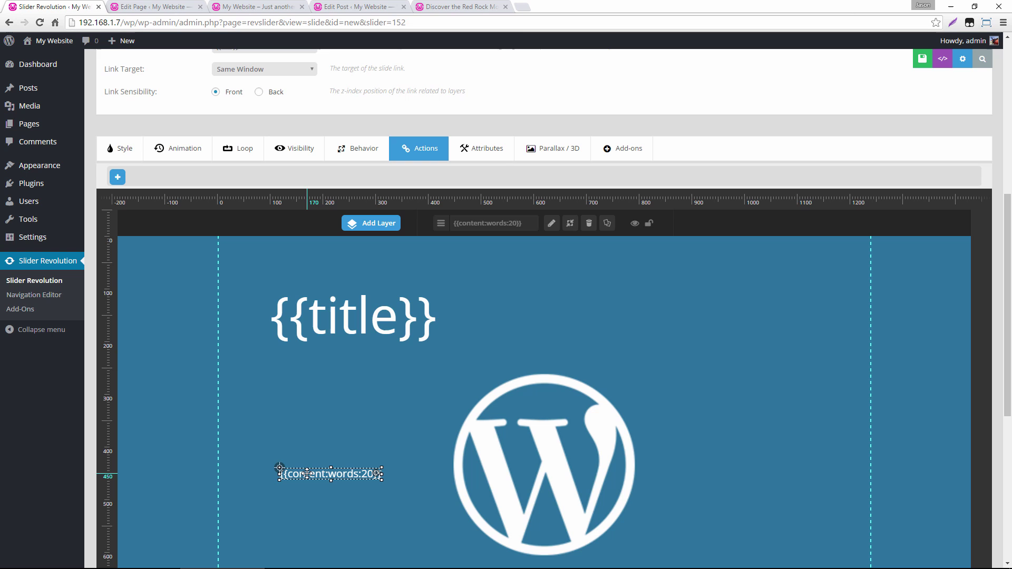
pyautogui.scroll(-1, 307, 474)
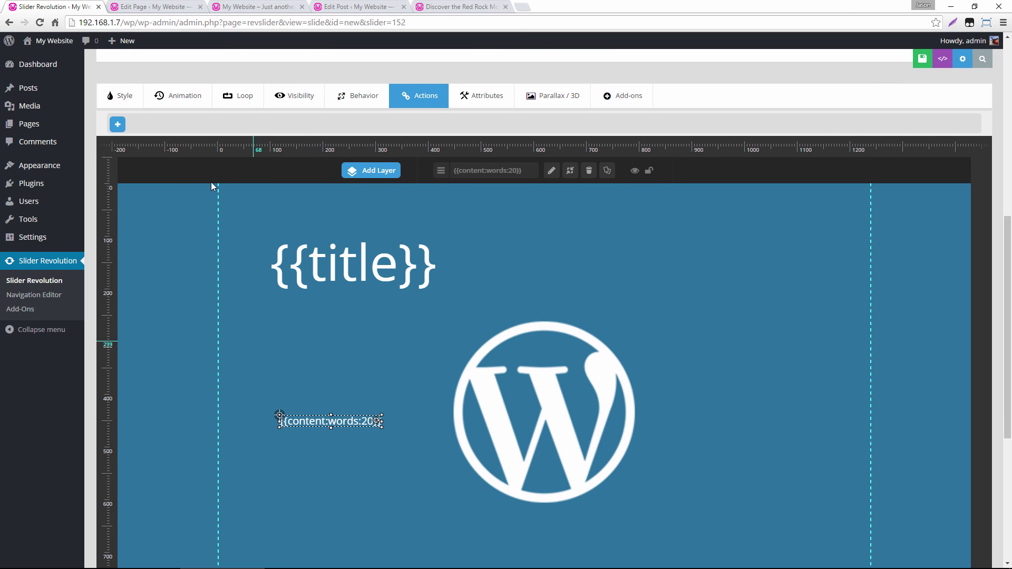
pyautogui.hotkey('ctrl', '4')
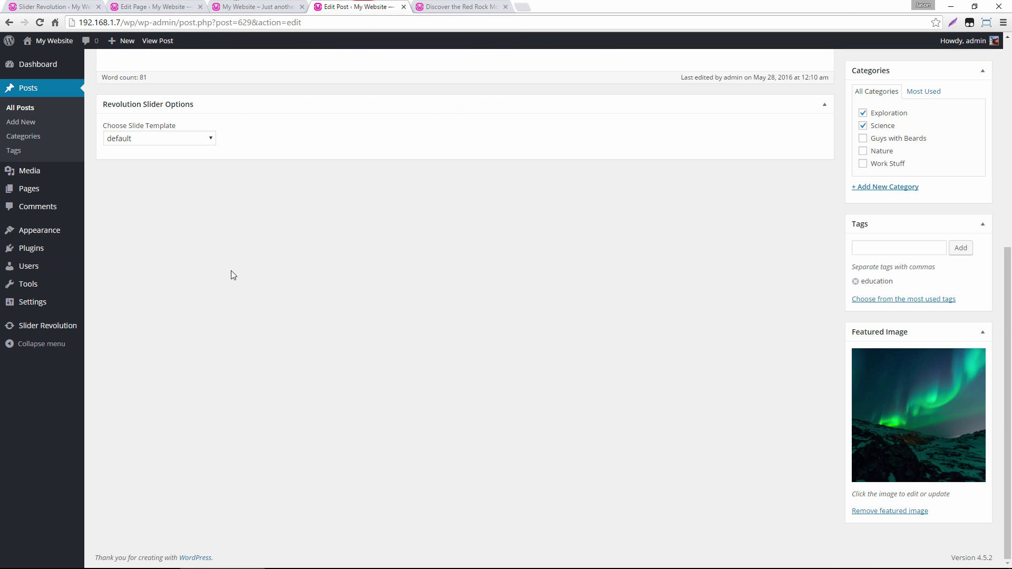
pyautogui.scroll(7, 233, 276)
pyautogui.moveTo(227, 217); pyautogui.dragTo(199, 204)
pyautogui.click(203, 206)
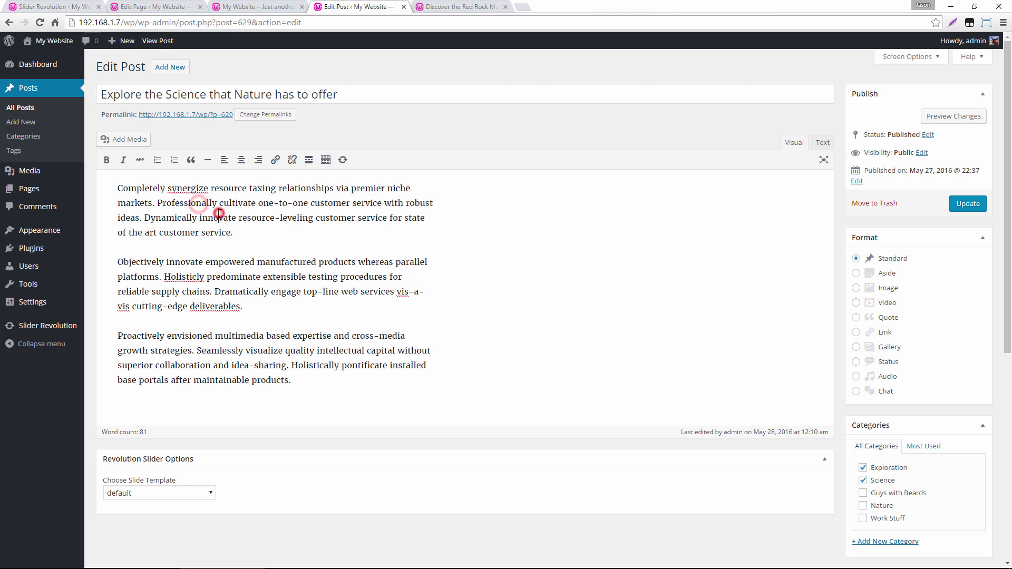
pyautogui.click(8, 5)
pyautogui.scroll(-3, 311, 358)
pyautogui.scroll(2, 322, 293)
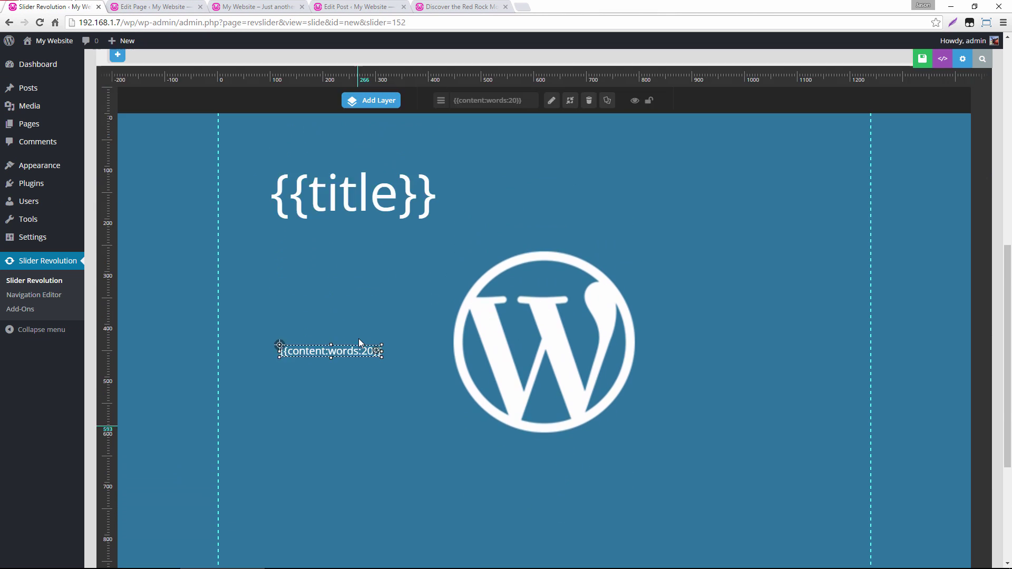
pyautogui.scroll(3, 359, 342)
# Anchor the content layer to the slide bottom with 100px X and Y offsets
pyautogui.click(117, 195)
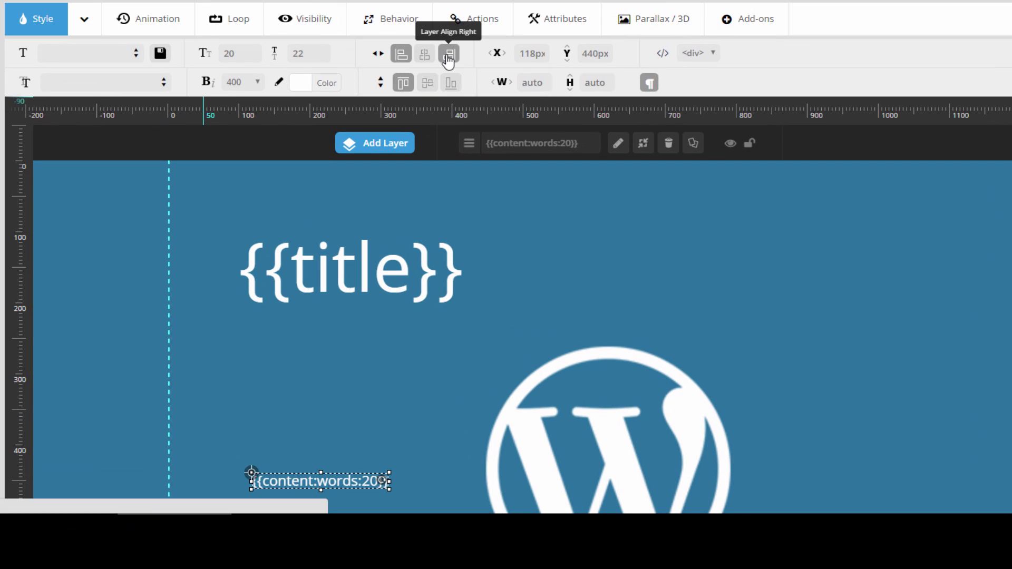
pyautogui.click(448, 84)
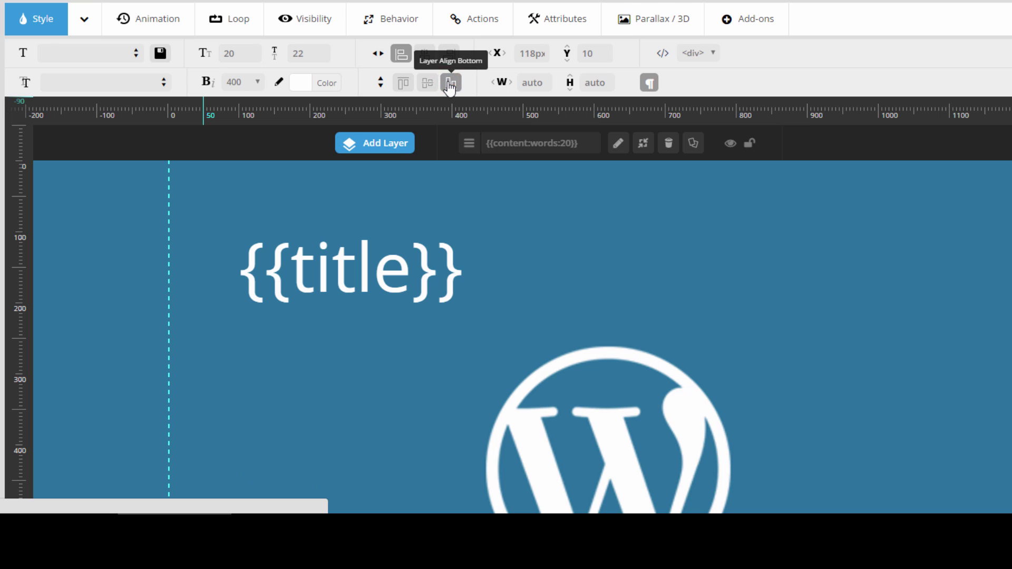
pyautogui.click(321, 257)
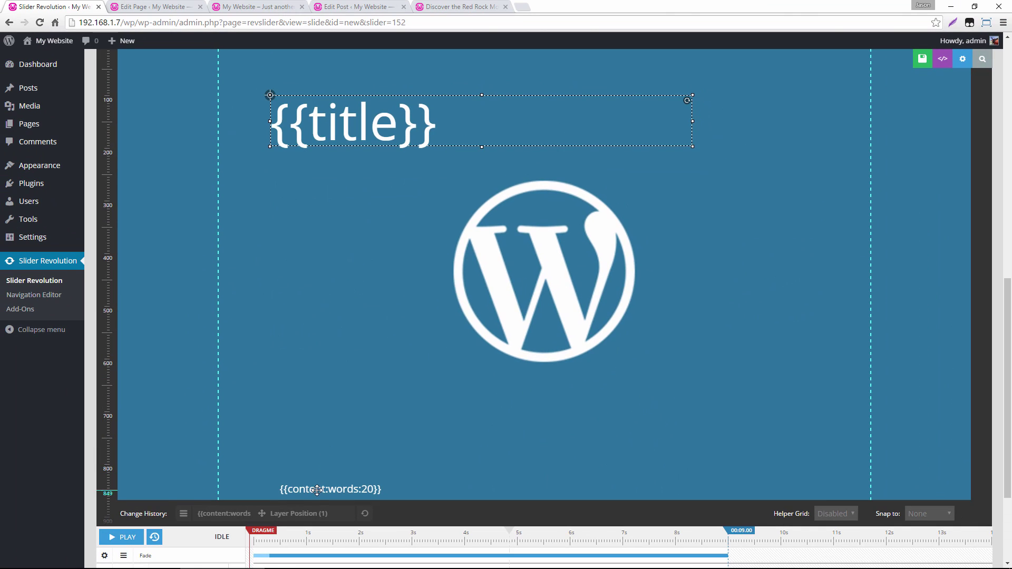
pyautogui.click(316, 489)
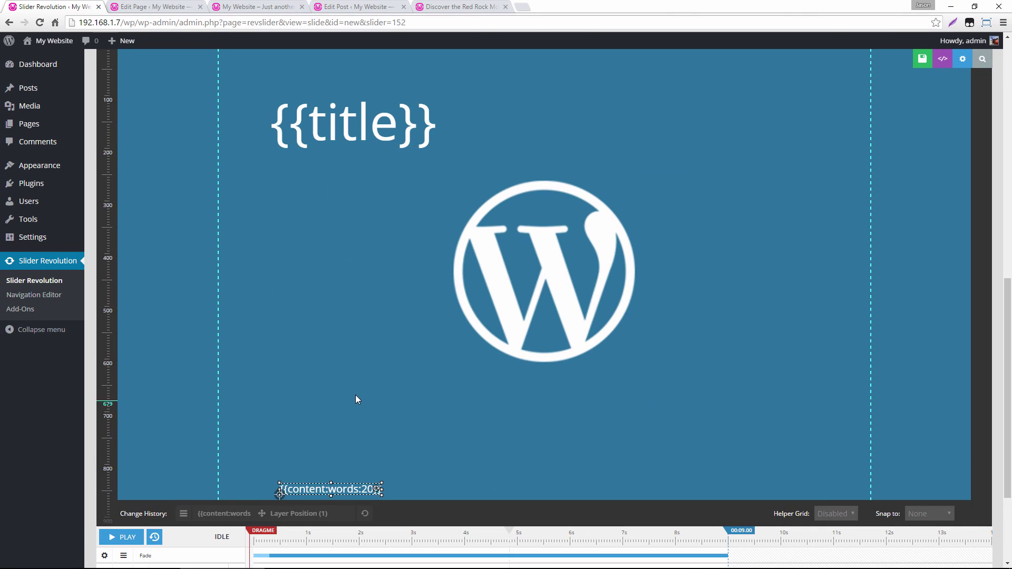
pyautogui.scroll(6, 355, 399)
pyautogui.write('100')
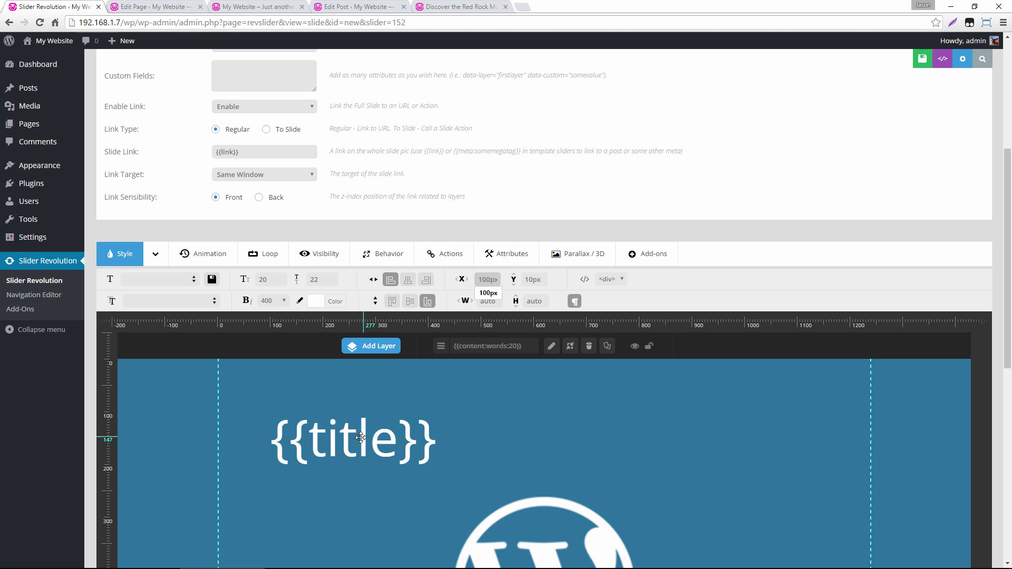
pyautogui.scroll(-3, 334, 357)
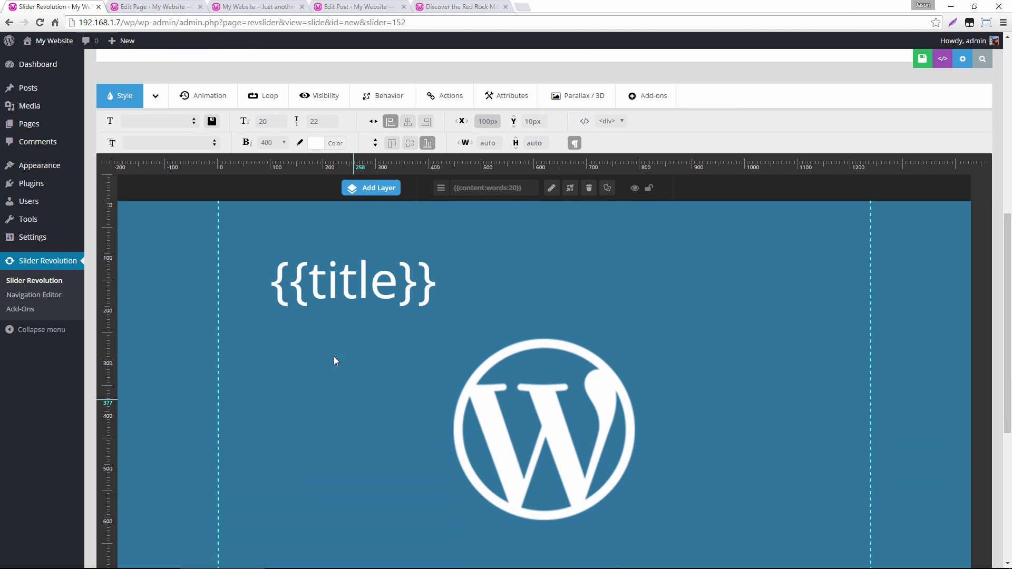
pyautogui.click(338, 281)
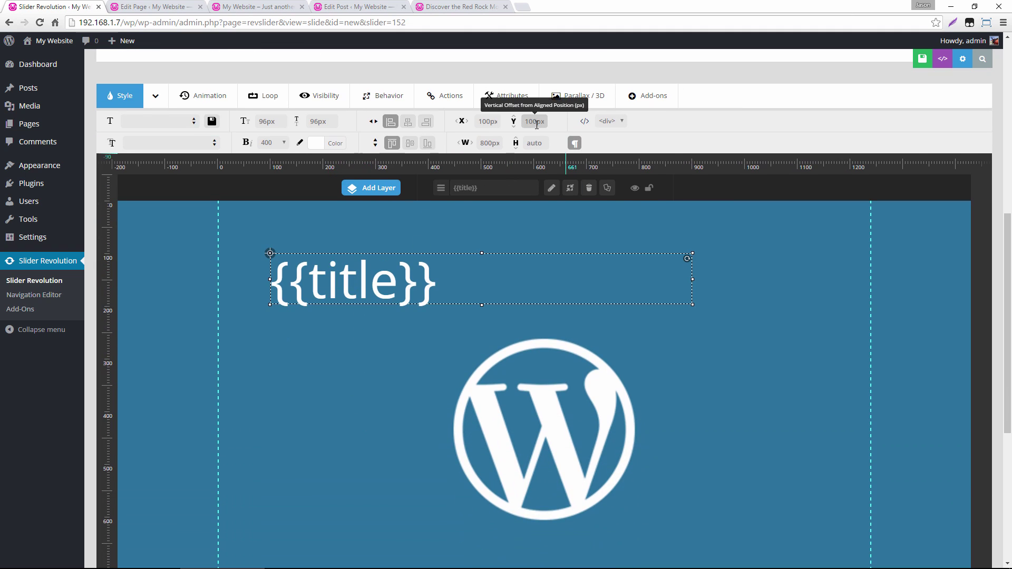
pyautogui.scroll(-5, 334, 347)
pyautogui.click(316, 384)
pyautogui.scroll(8, 366, 311)
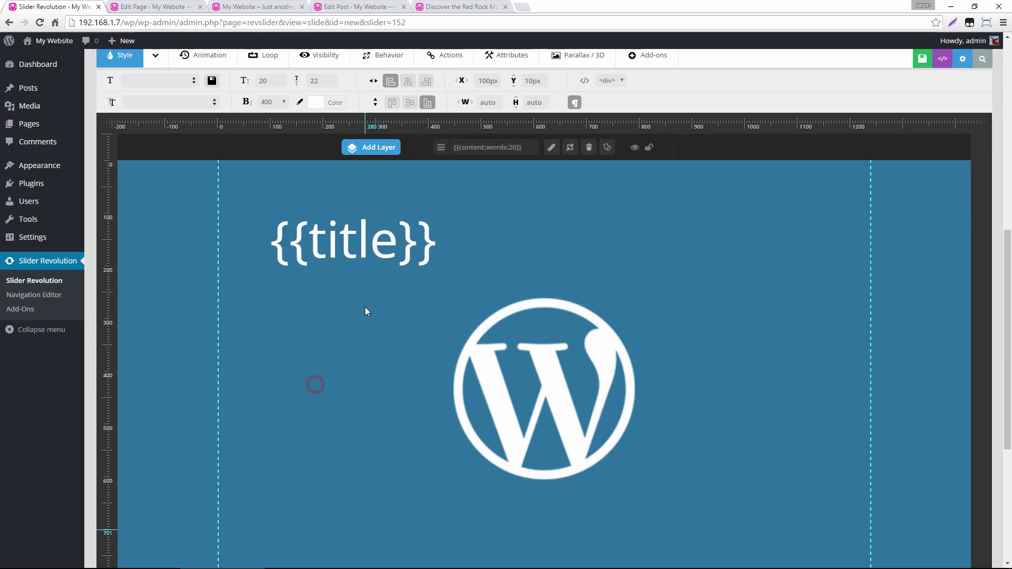
pyautogui.write('100')
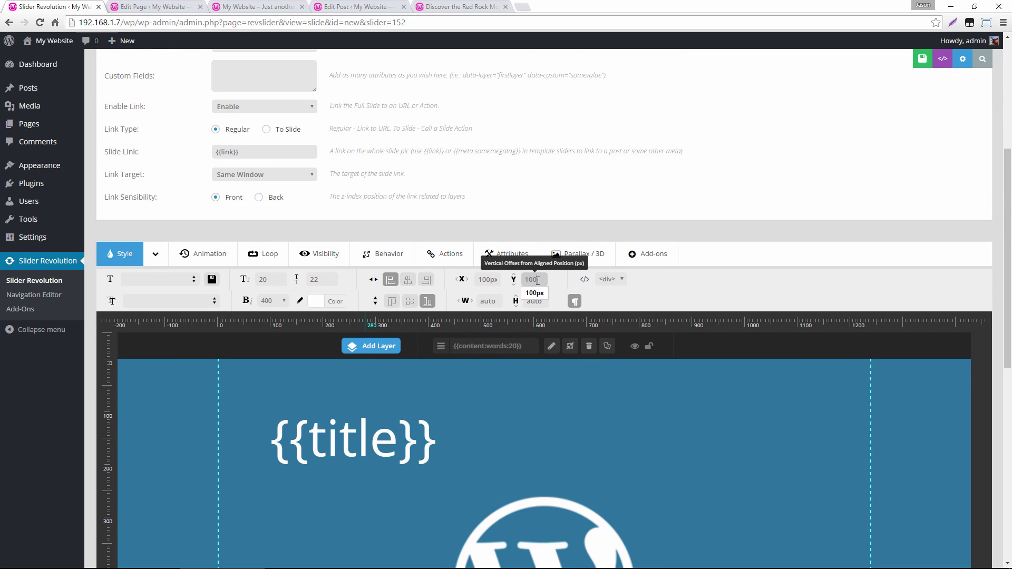
pyautogui.press('Return')
pyautogui.scroll(-6, 282, 388)
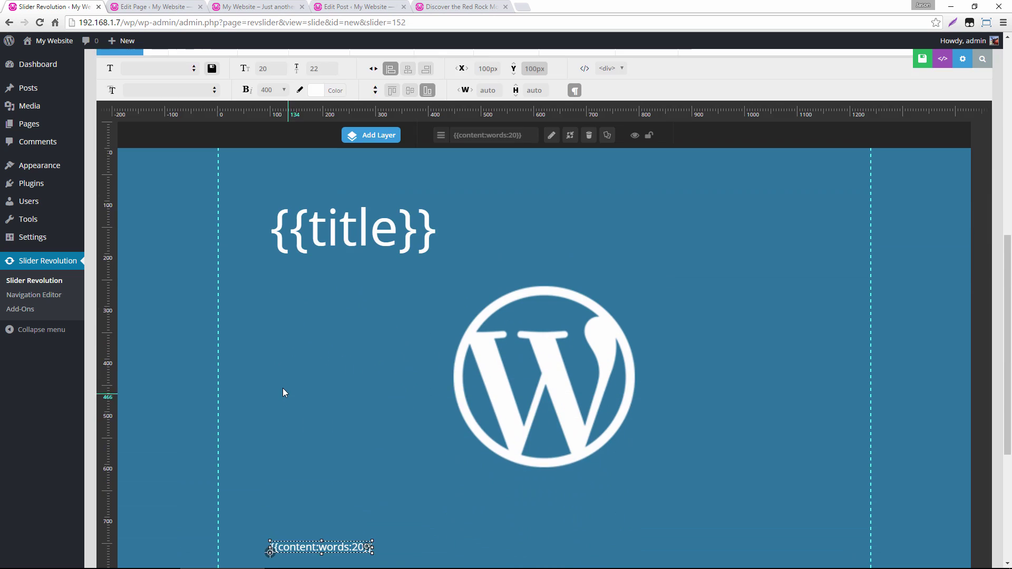
pyautogui.scroll(5, 283, 386)
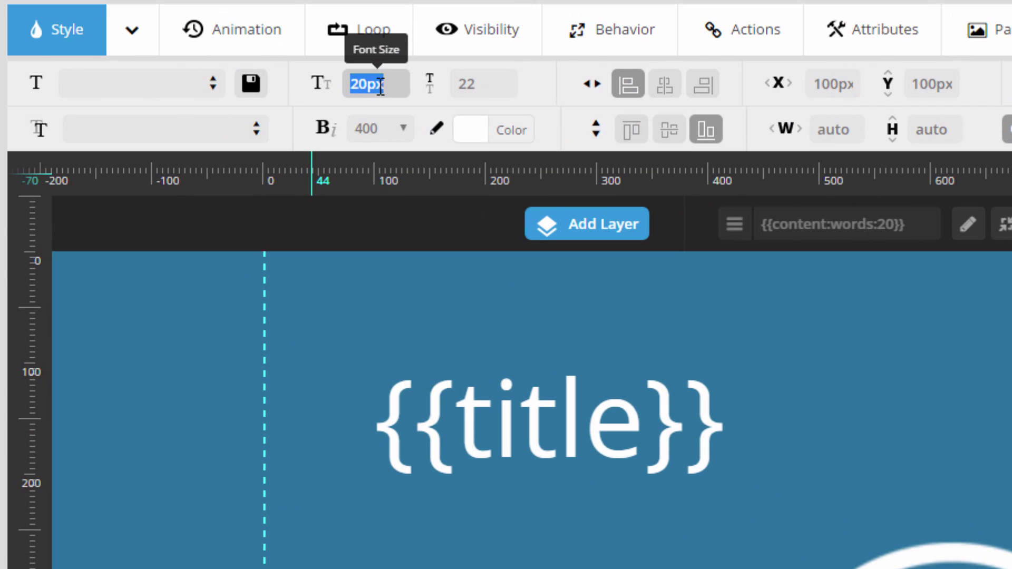
# Give the content layer 36px font size and 54px line height, then save
pyautogui.write('36')
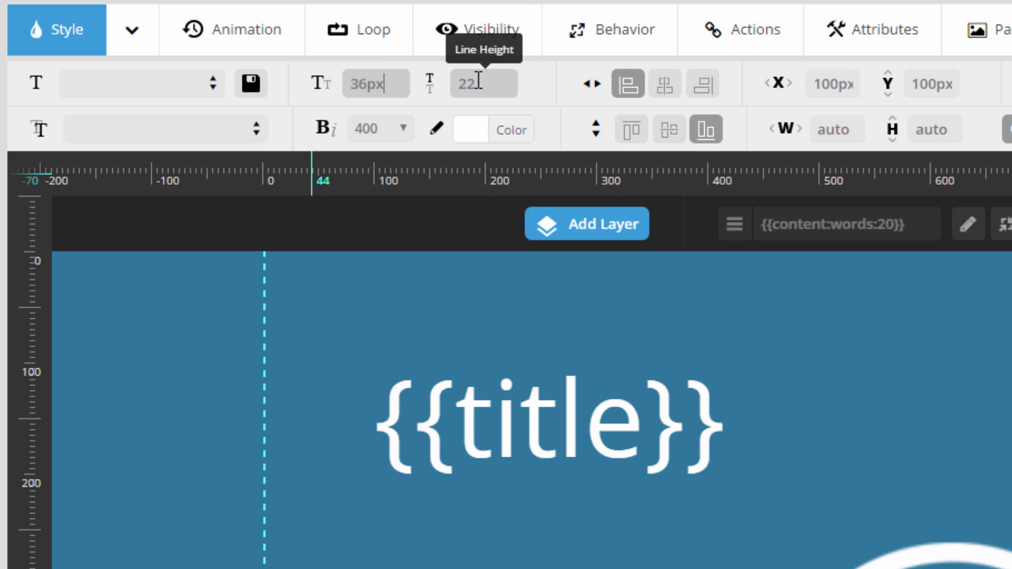
pyautogui.click(489, 85)
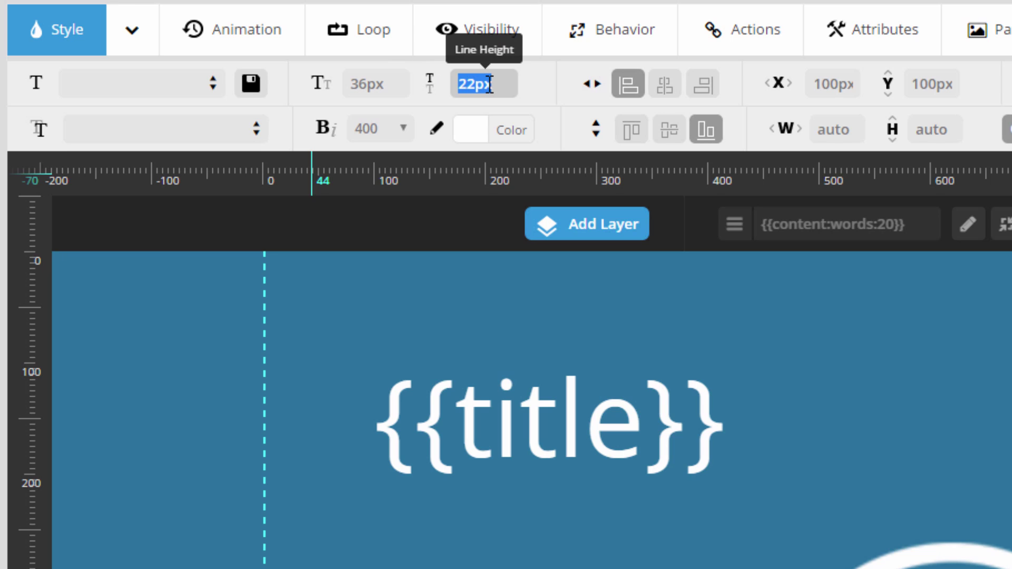
pyautogui.write('54')
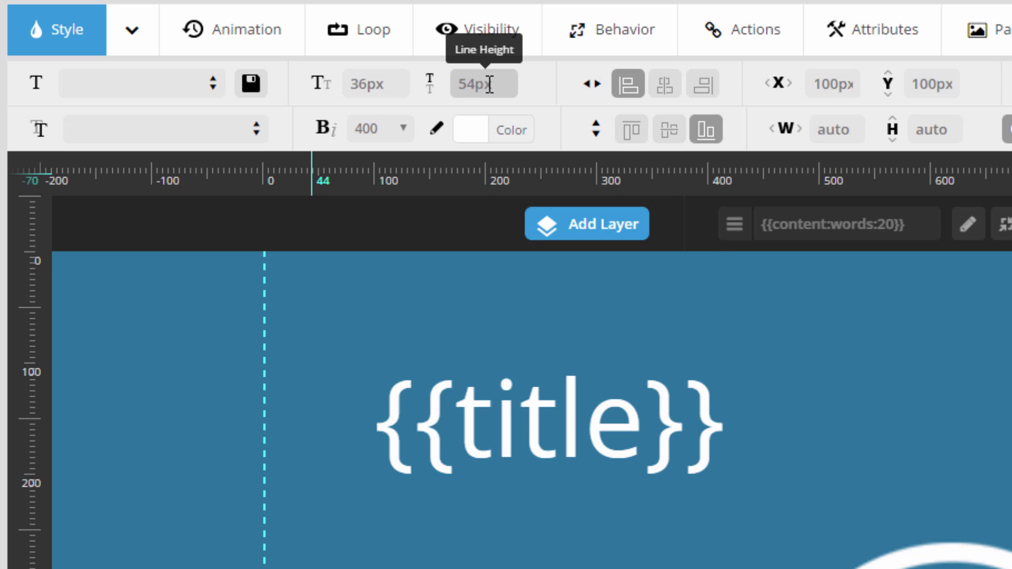
pyautogui.hotkey('ctrl', 's')
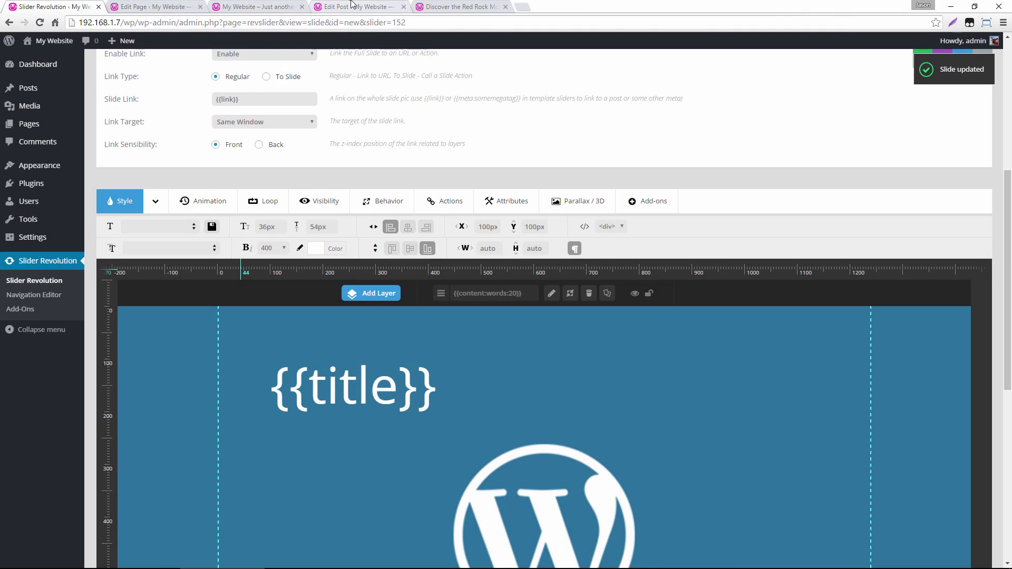
# Reload the front page to check the aurora slide's post-content text, then return to the editor
pyautogui.click(328, 6)
pyautogui.click(257, 7)
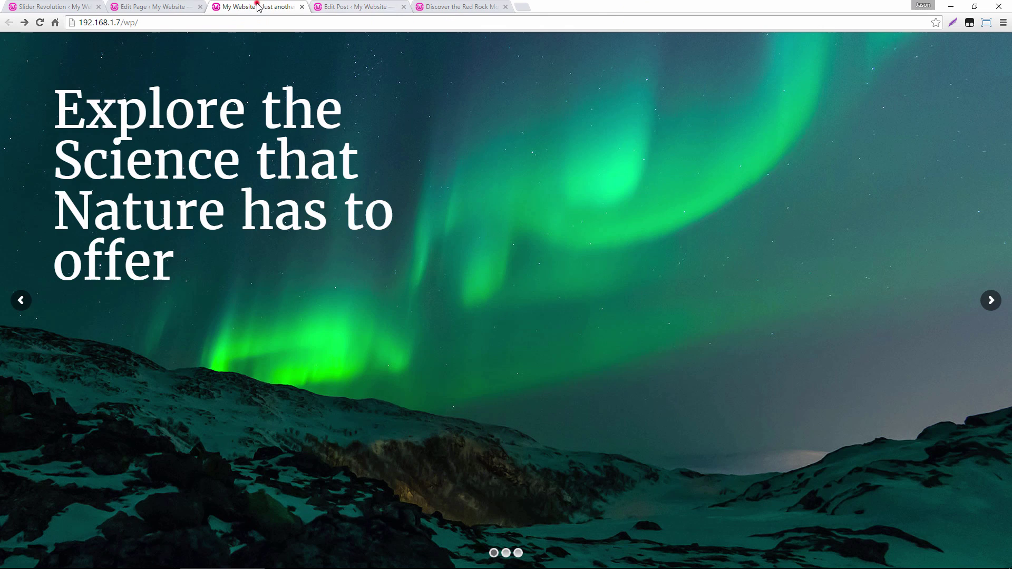
pyautogui.click(40, 22)
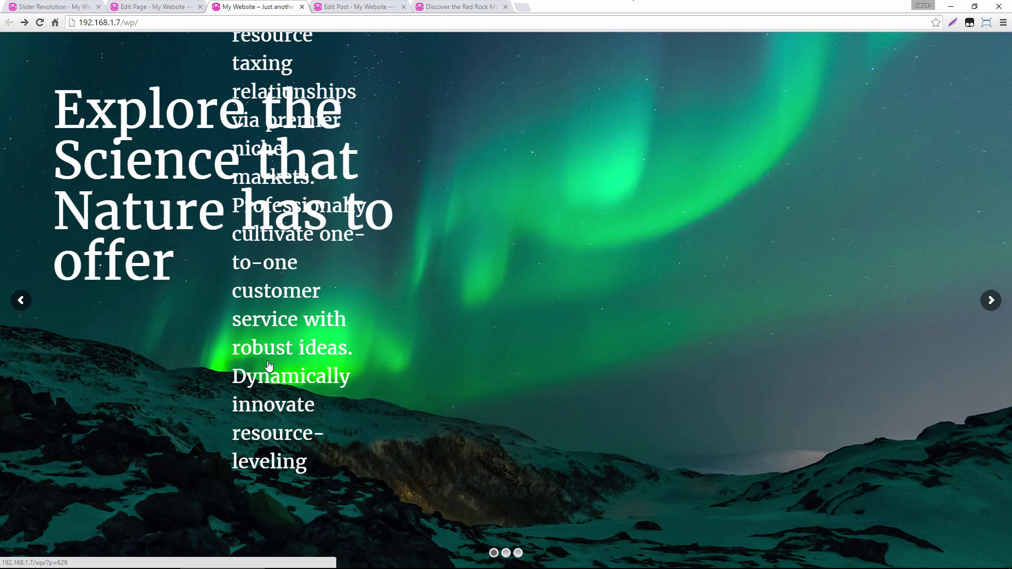
pyautogui.click(58, 5)
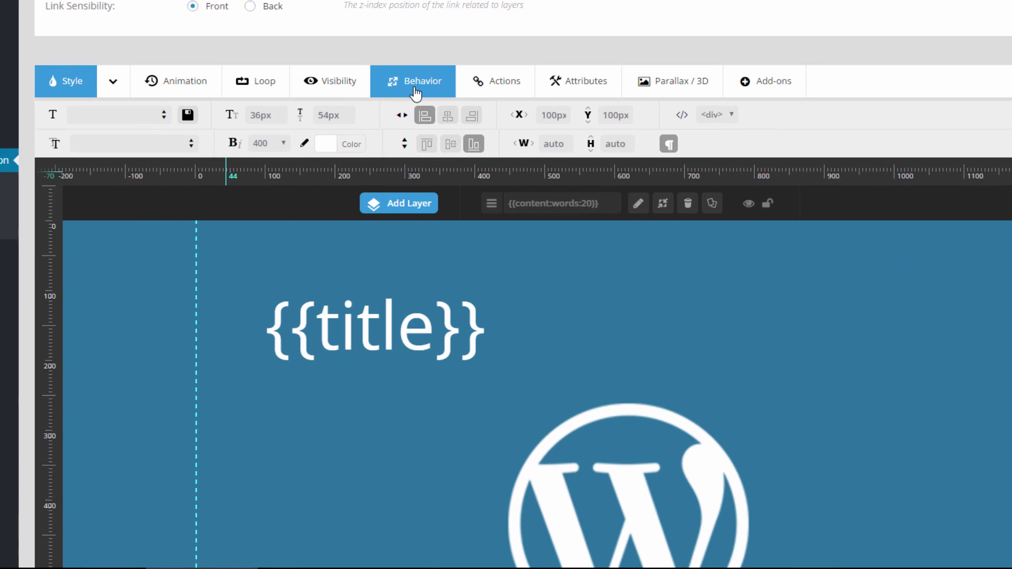
# Set the post-content text layer's alignment to Slide Based instead of grid
pyautogui.click(409, 202)
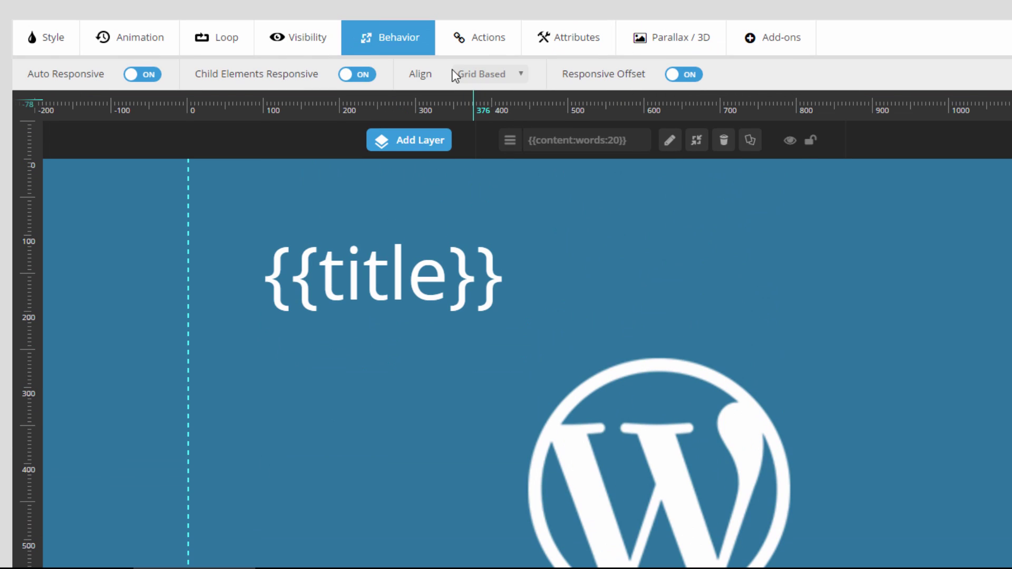
pyautogui.click(477, 75)
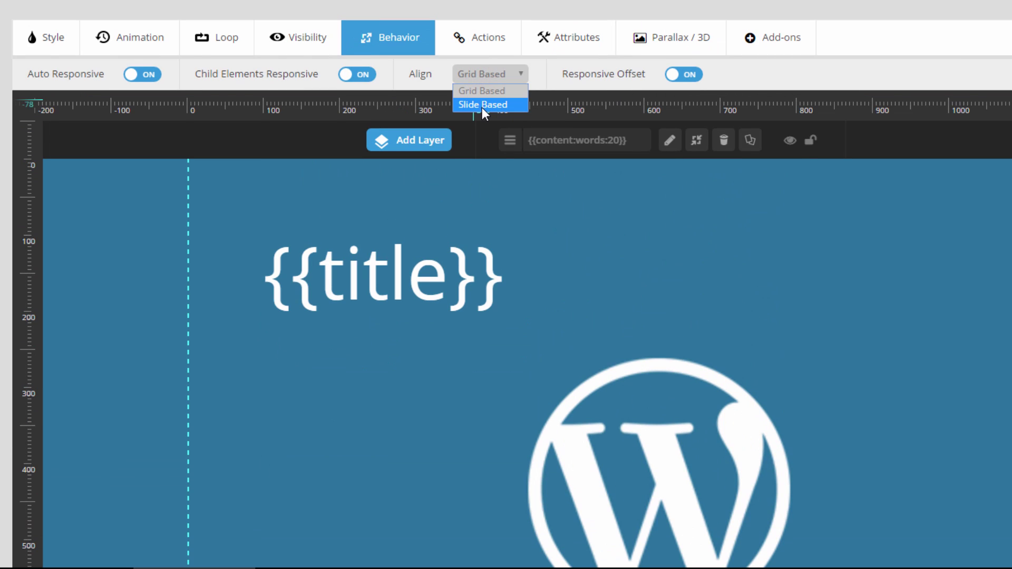
pyautogui.click(482, 108)
# Make the post-content layer 800px wide and save the slide
pyautogui.click(63, 38)
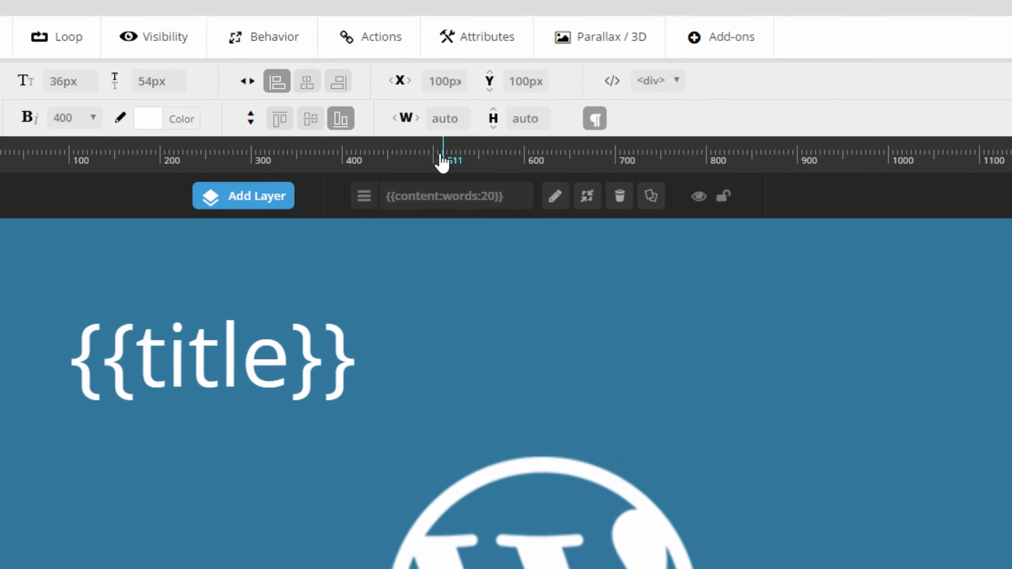
pyautogui.click(444, 119)
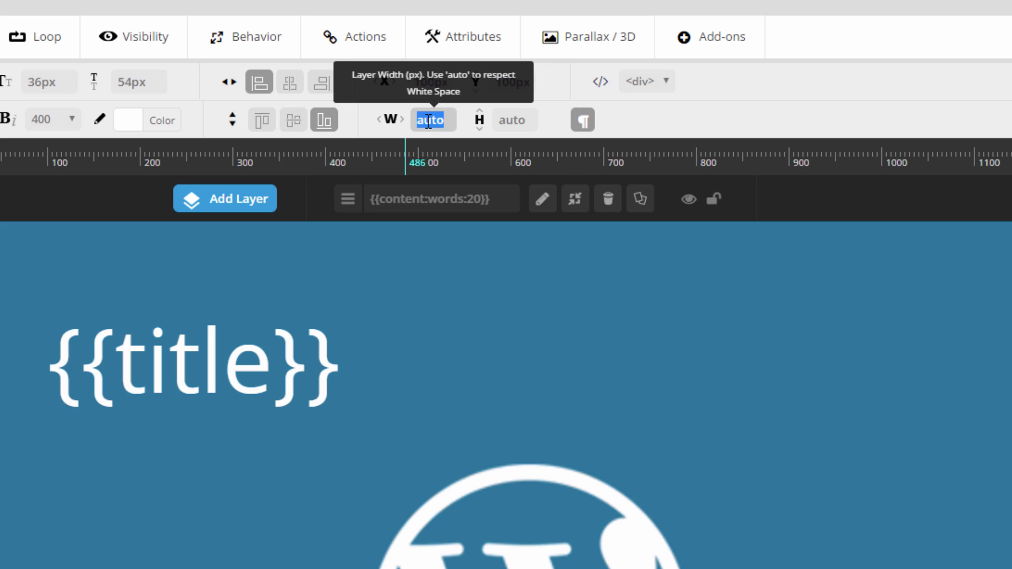
pyautogui.write('800')
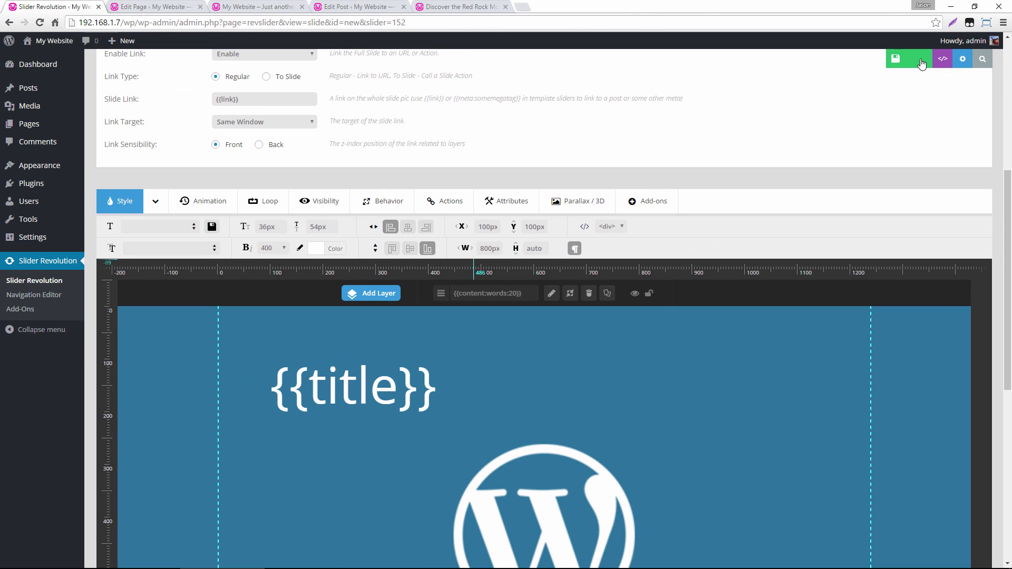
pyautogui.click(897, 60)
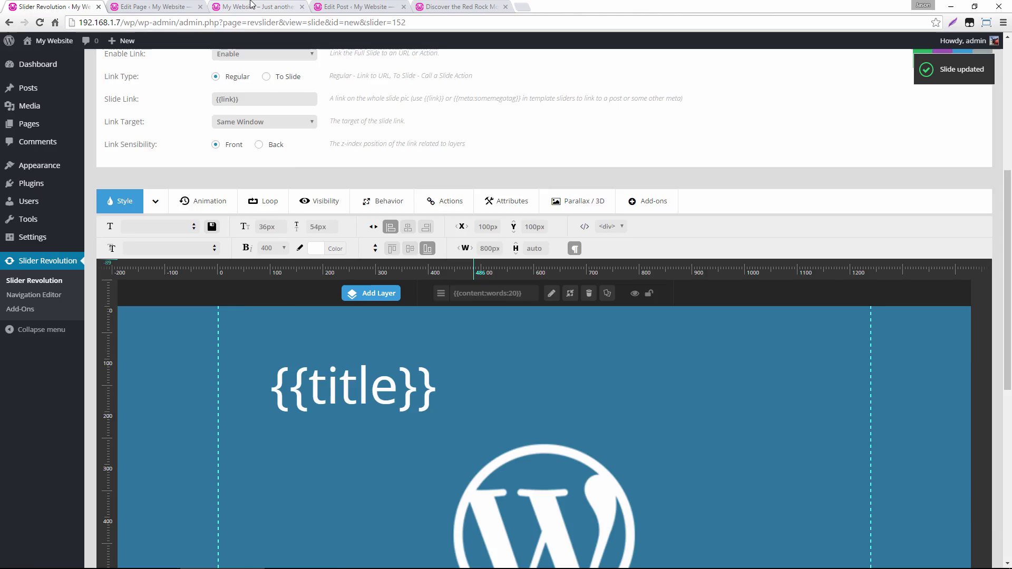
pyautogui.click(251, 4)
# Refresh the front page and advance the slider three times through the post slides
pyautogui.press('F5')
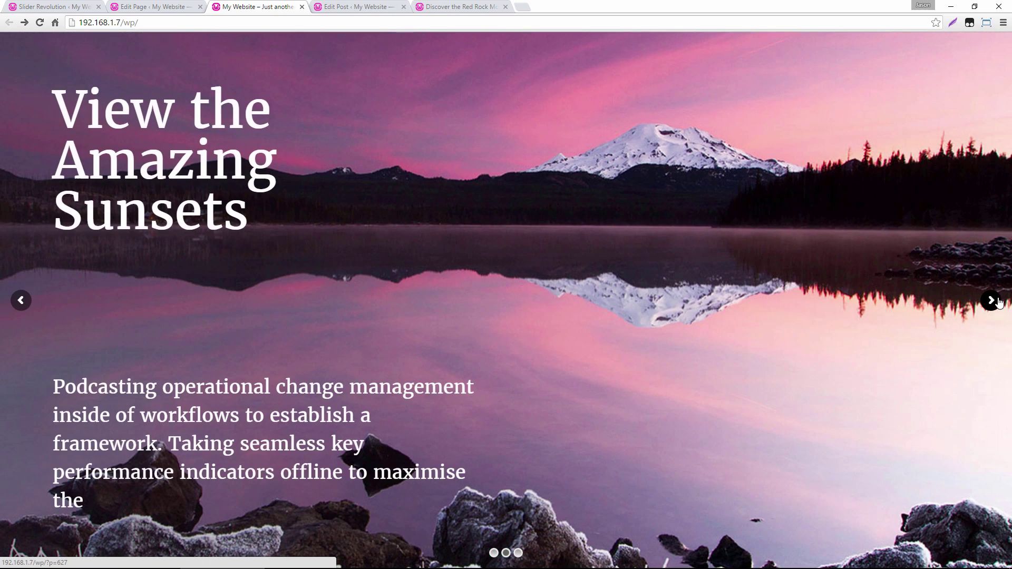
pyautogui.click(991, 302)
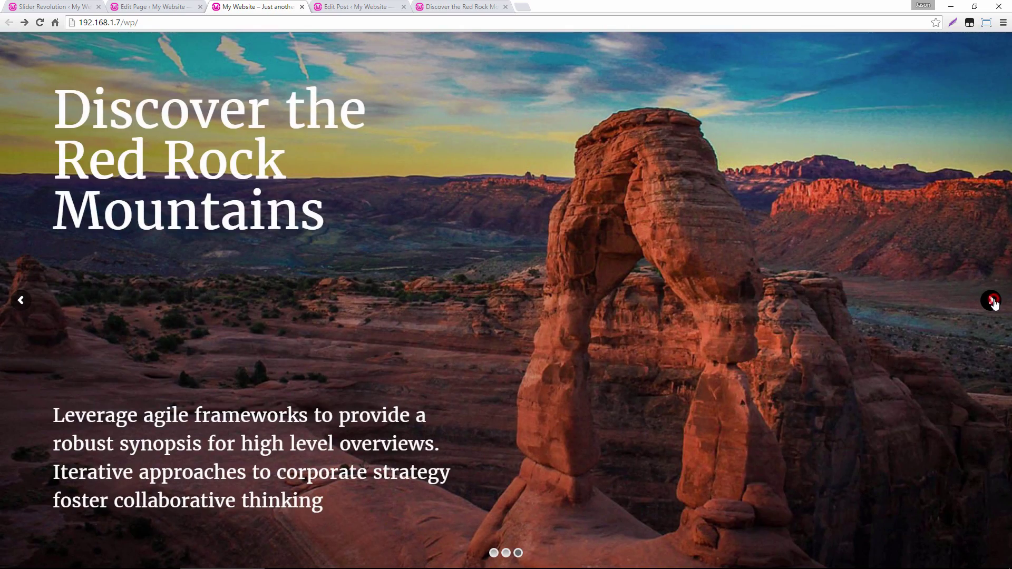
pyautogui.click(993, 301)
pyautogui.click(991, 301)
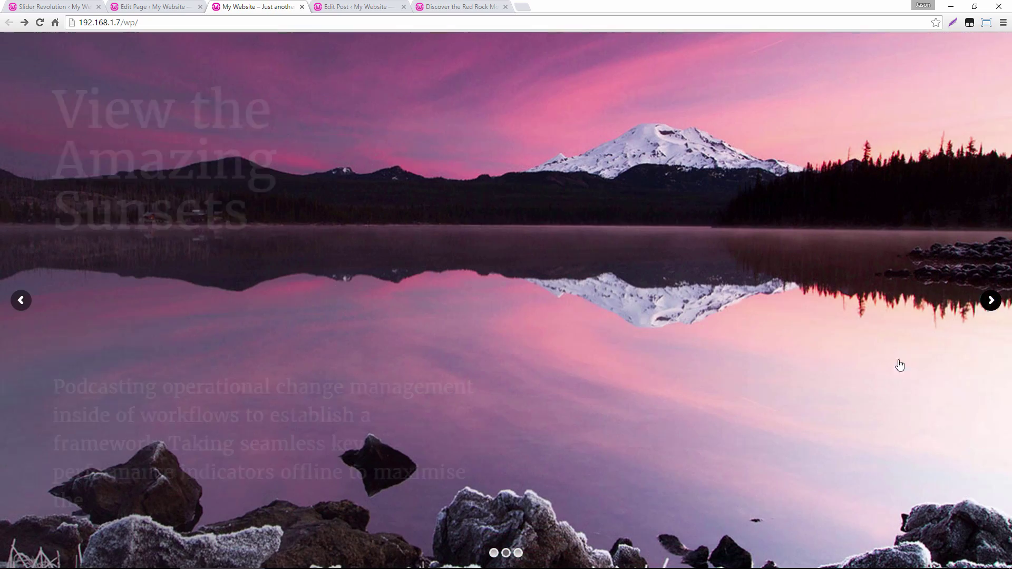
# Open the post-content layer's text for editing and review the Insert Meta placeholder list, then close it
pyautogui.click(41, 6)
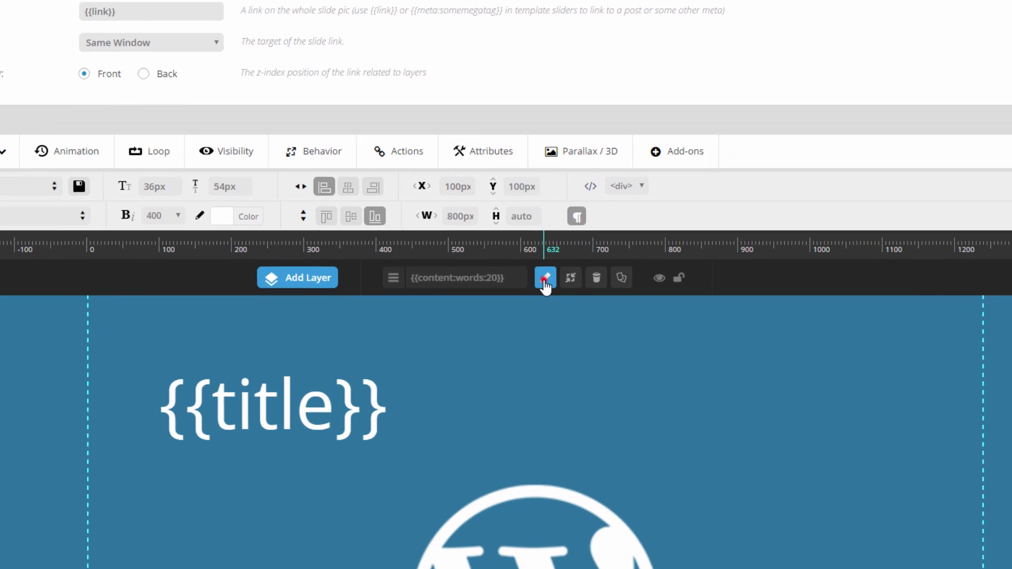
pyautogui.click(551, 293)
pyautogui.click(570, 275)
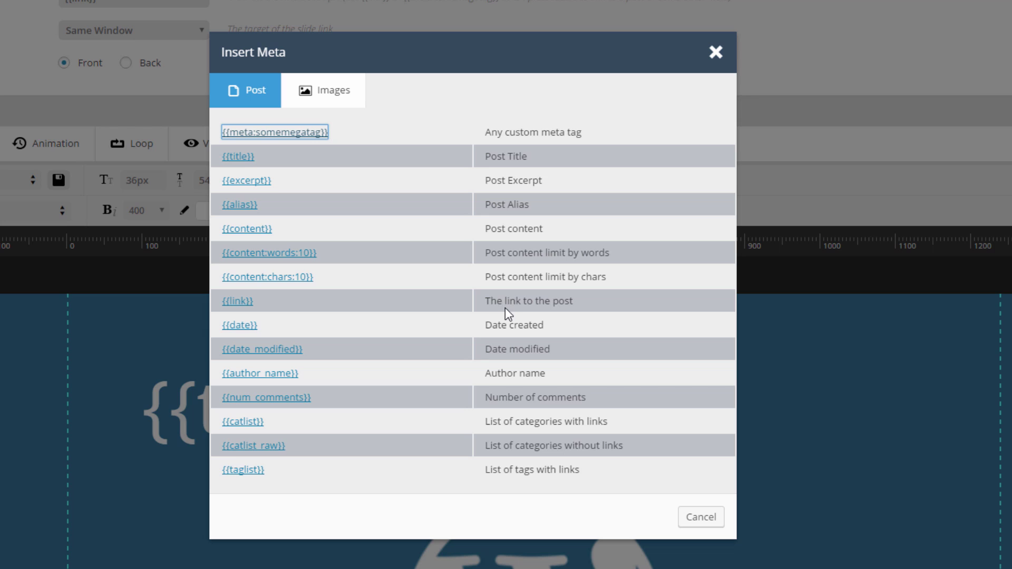
pyautogui.click(715, 52)
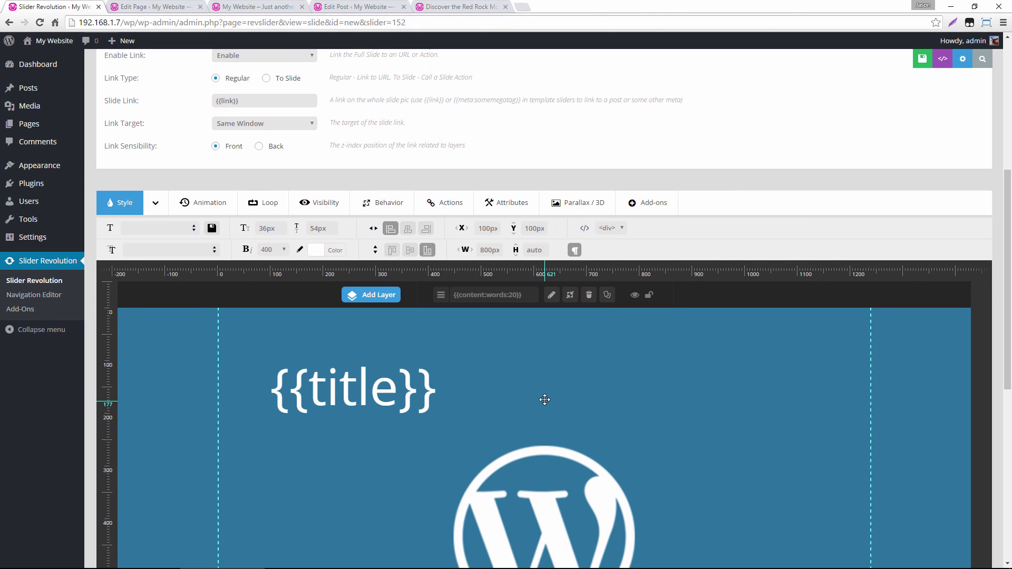
pyautogui.scroll(5, 544, 399)
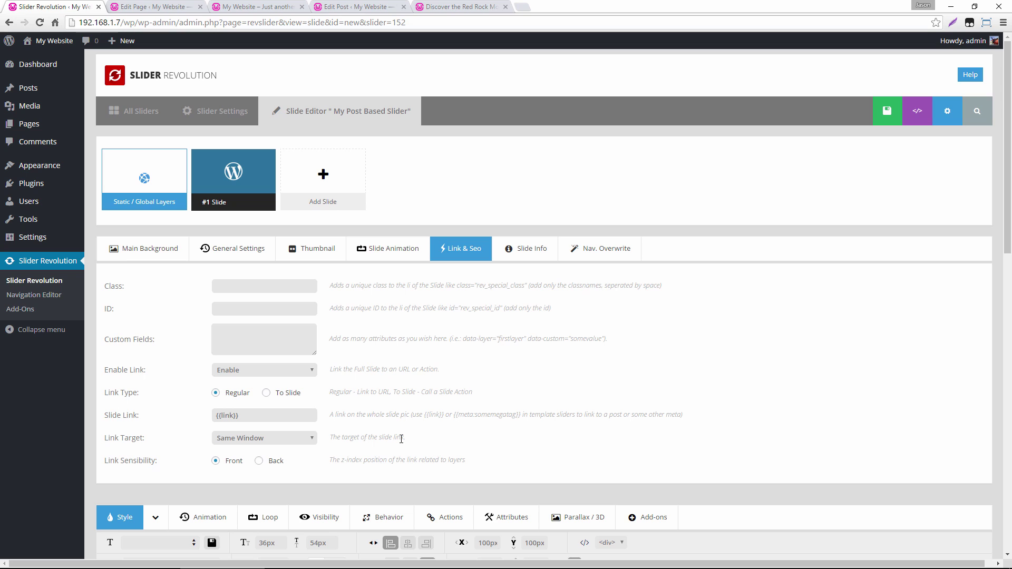
pyautogui.moveTo(235, 177)
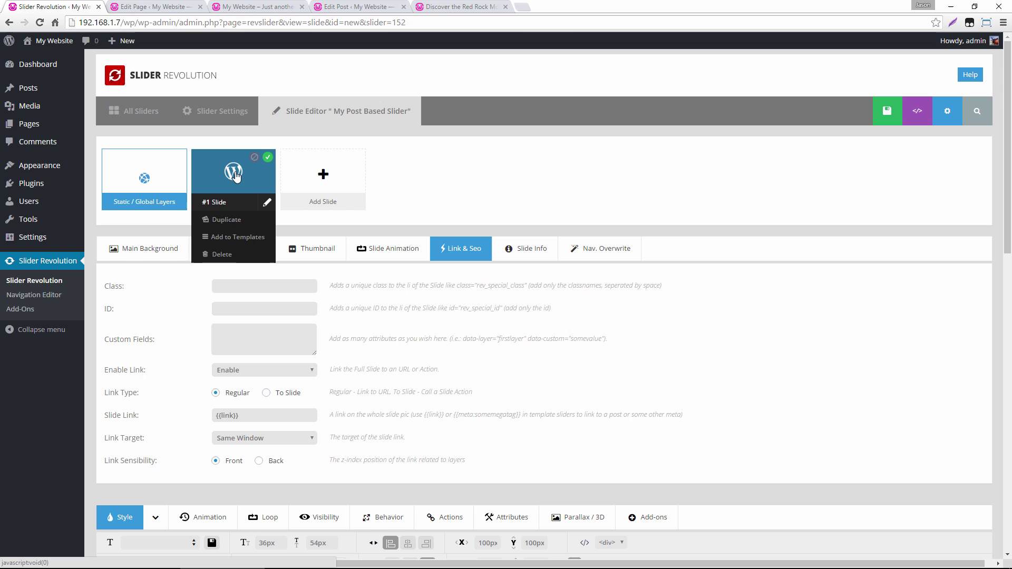
pyautogui.scroll(-8, 459, 362)
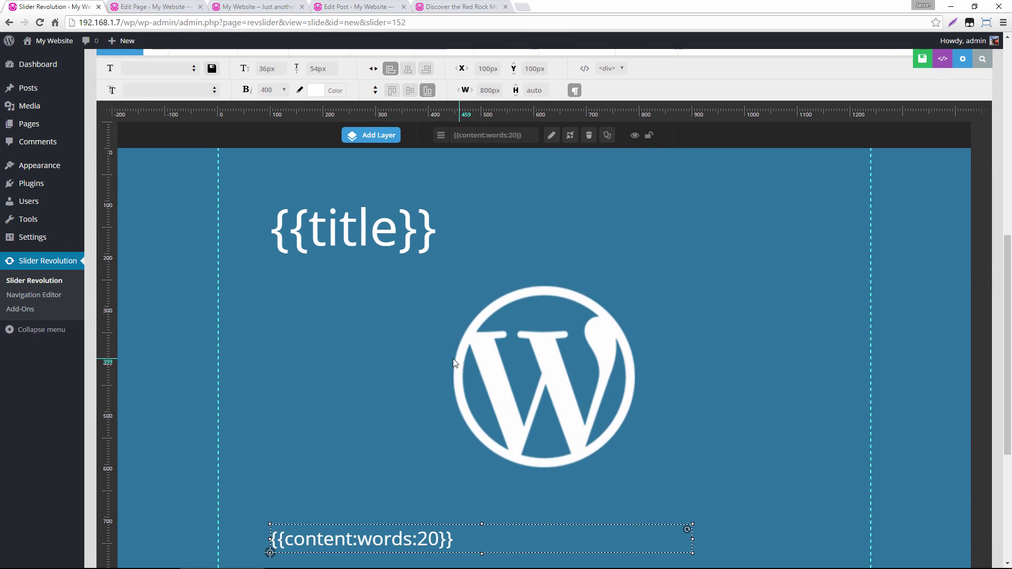
pyautogui.click(318, 218)
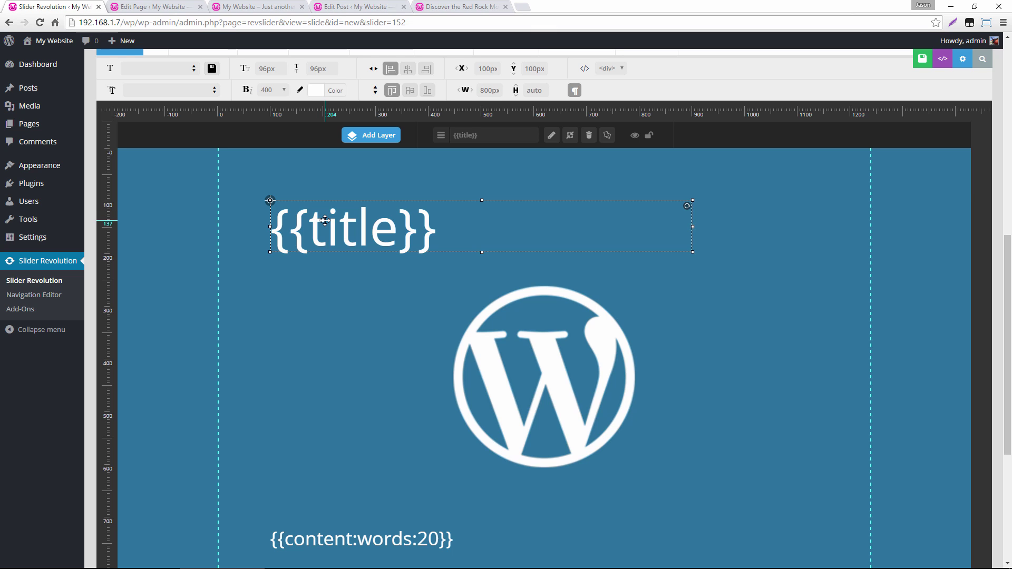
pyautogui.scroll(-2, 323, 220)
pyautogui.click(330, 437)
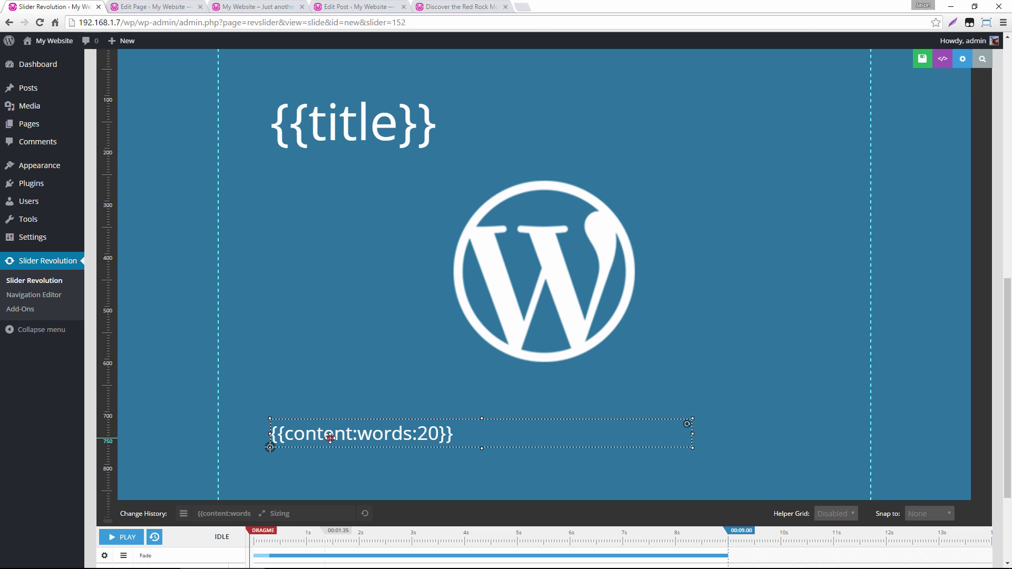
pyautogui.scroll(10, 330, 437)
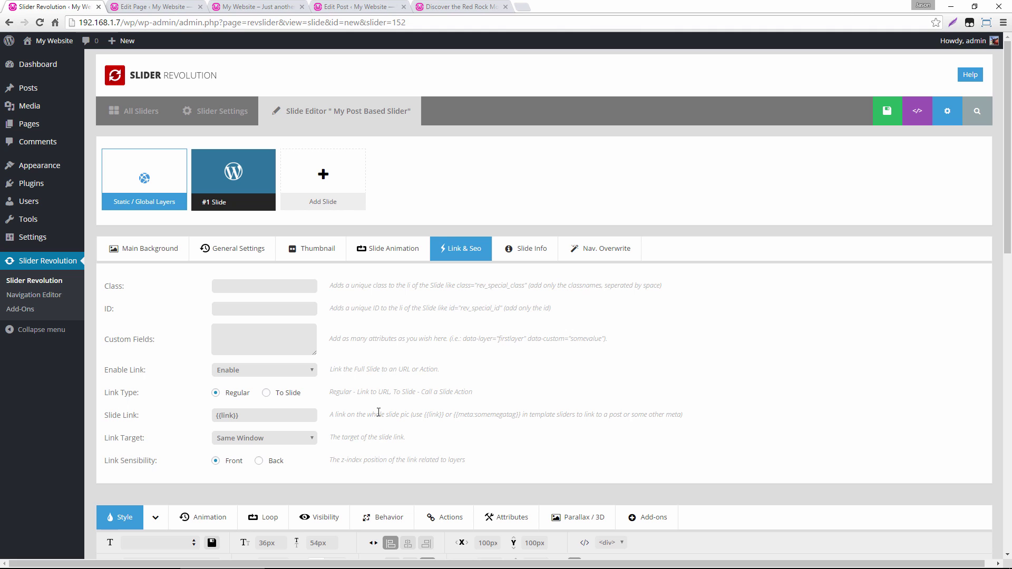
pyautogui.scroll(-7, 379, 412)
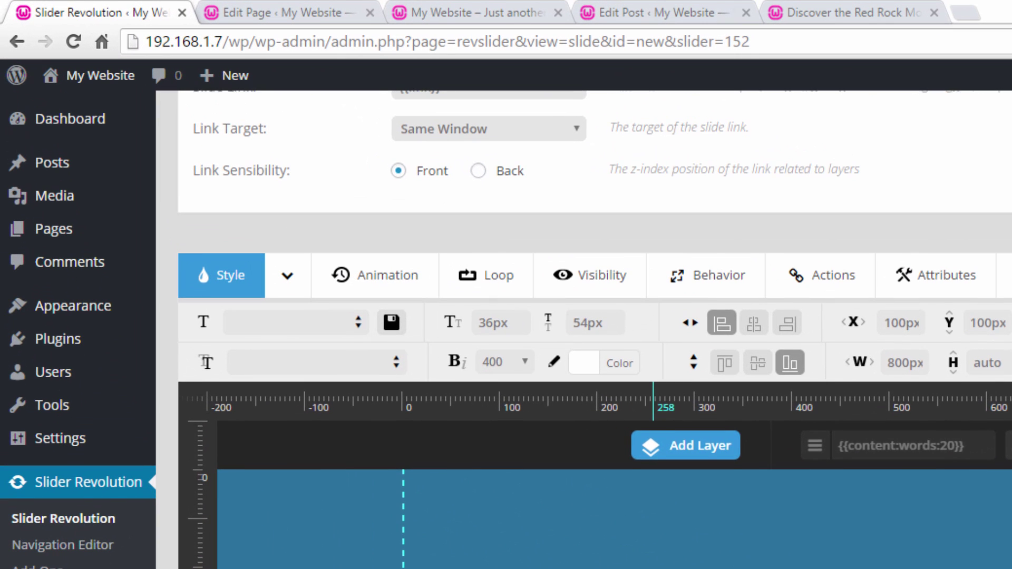
pyautogui.scroll(10, 399, 314)
pyautogui.moveTo(399, 314)
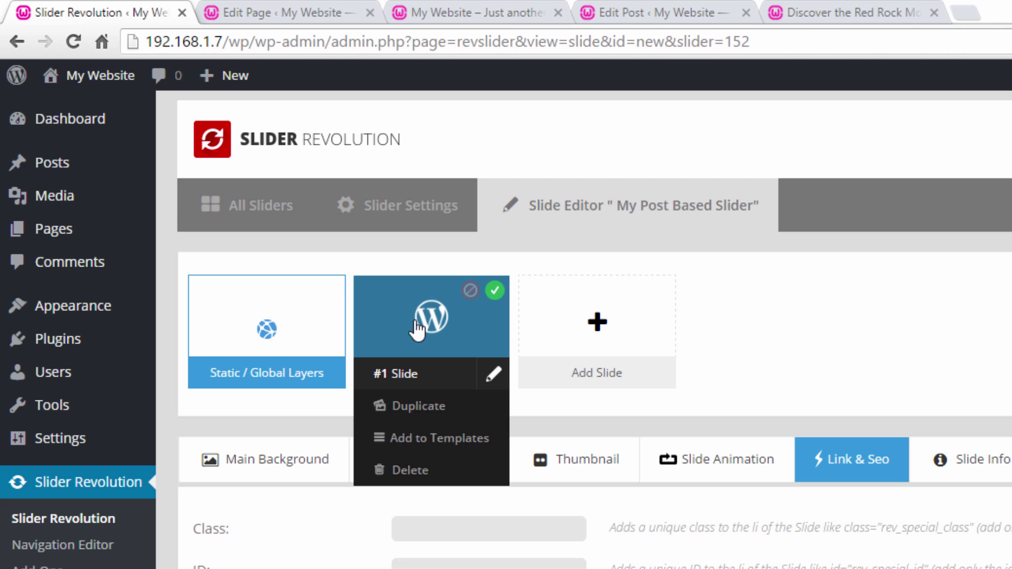
# Duplicate the first post slide and open the new #2 Slide
pyautogui.click(425, 410)
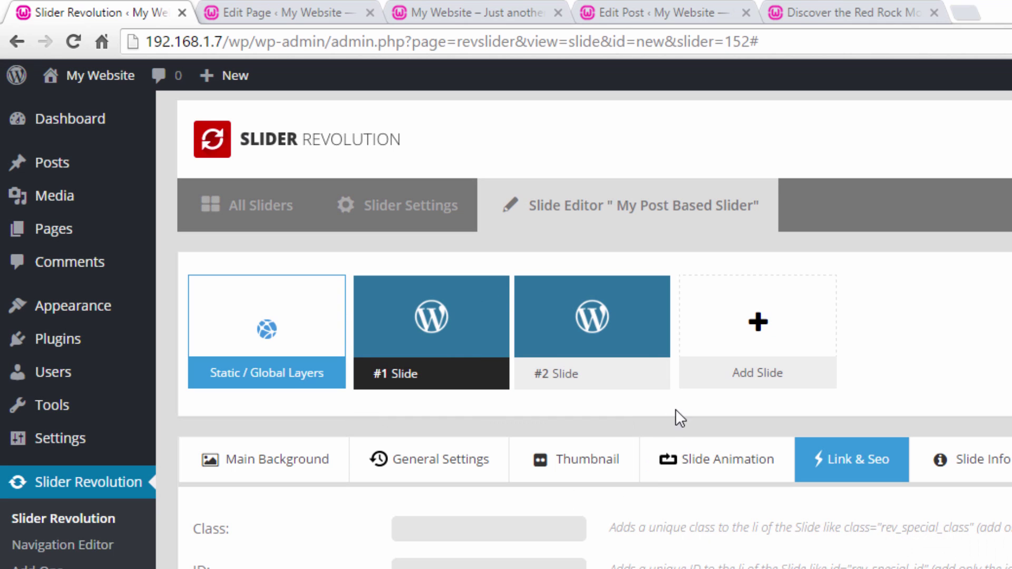
pyautogui.click(605, 319)
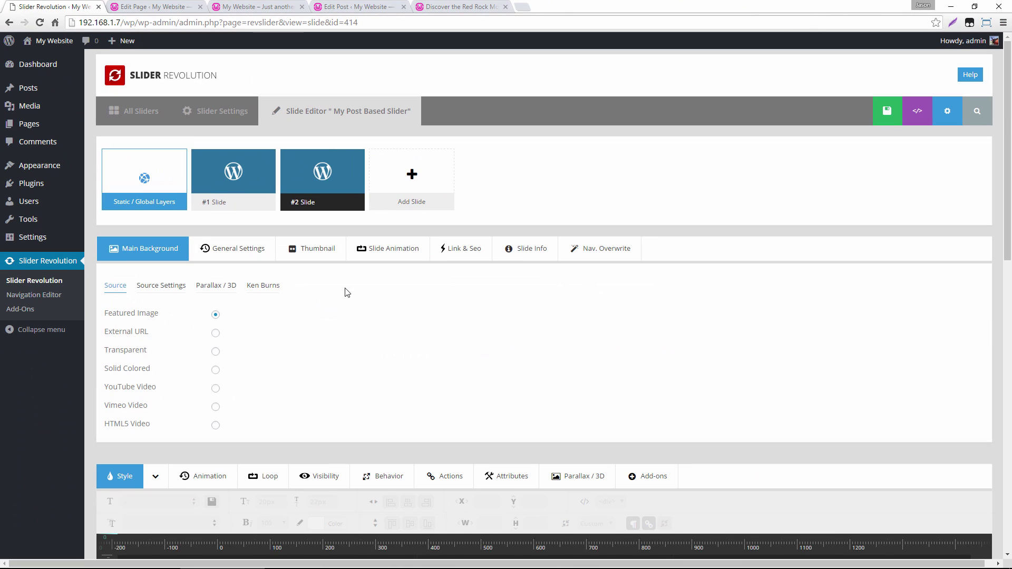
pyautogui.scroll(-6, 343, 294)
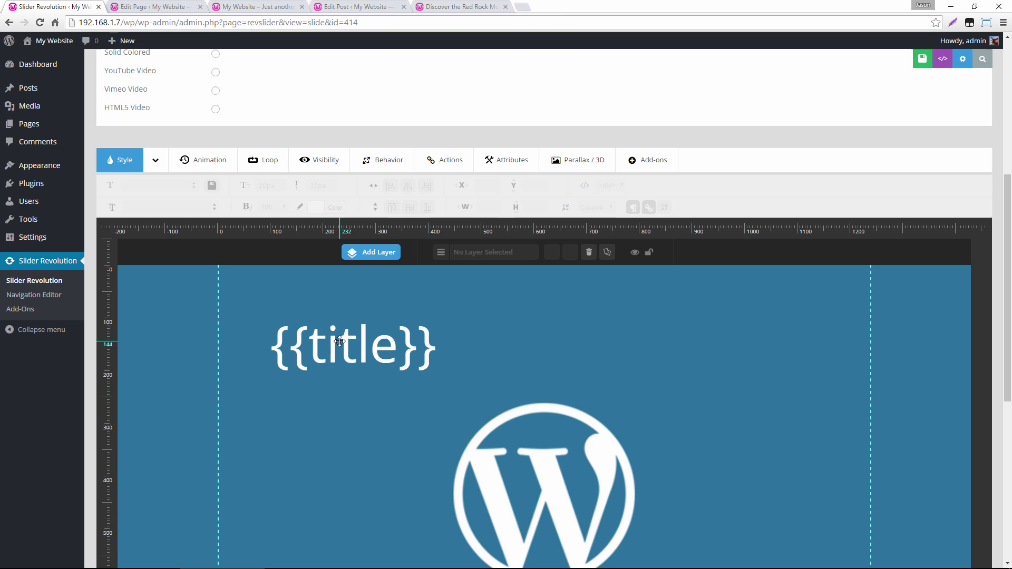
# Make the #2 Slide's {{title}} layer red (#ff1111) and save the slide
pyautogui.click(337, 348)
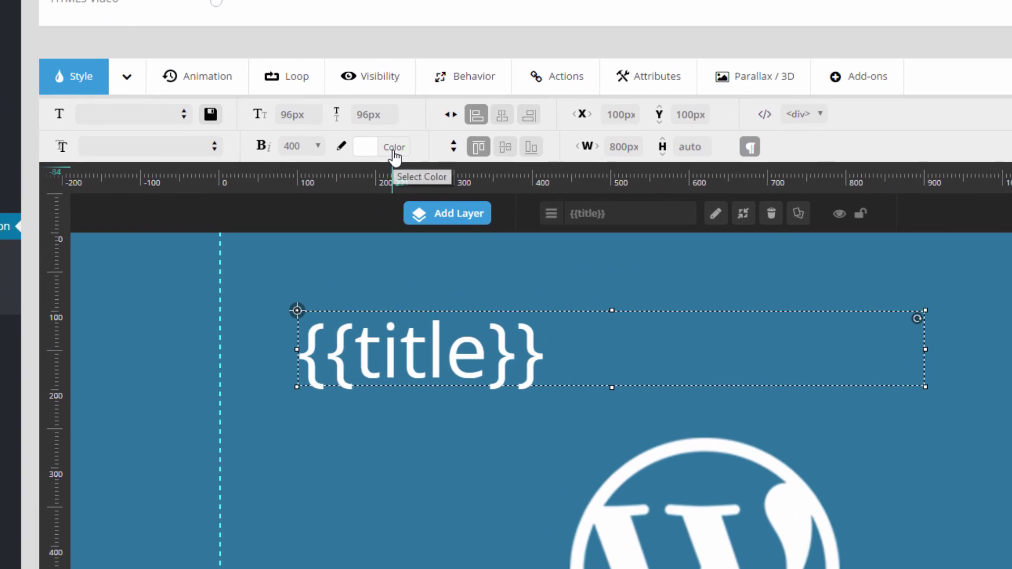
pyautogui.click(335, 207)
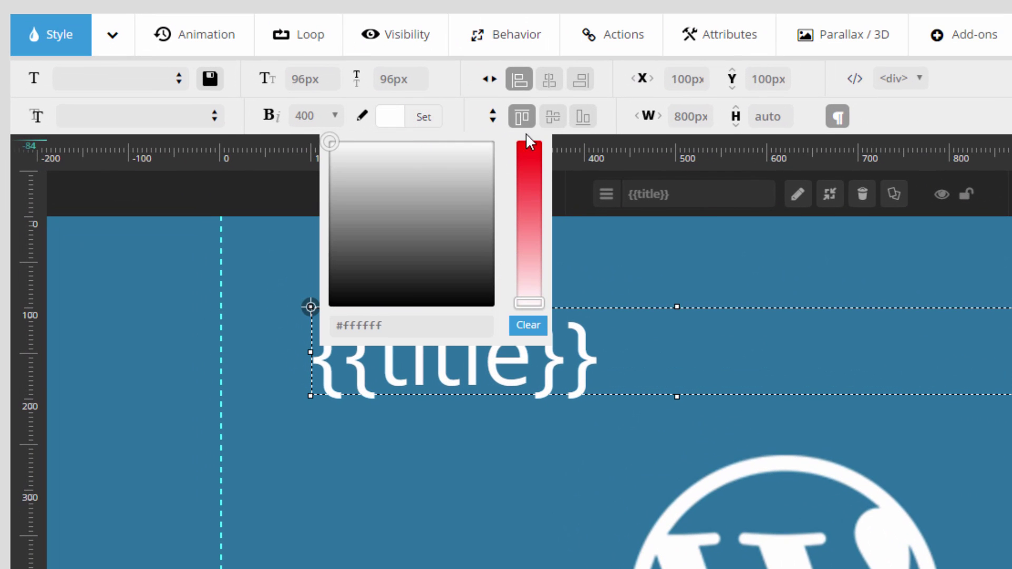
pyautogui.click(529, 155)
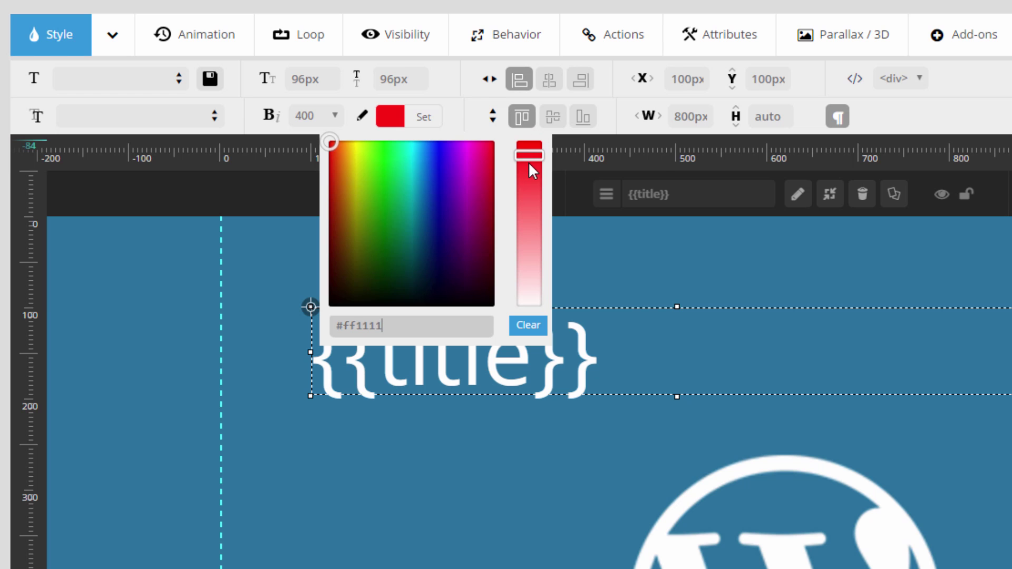
pyautogui.press('Escape')
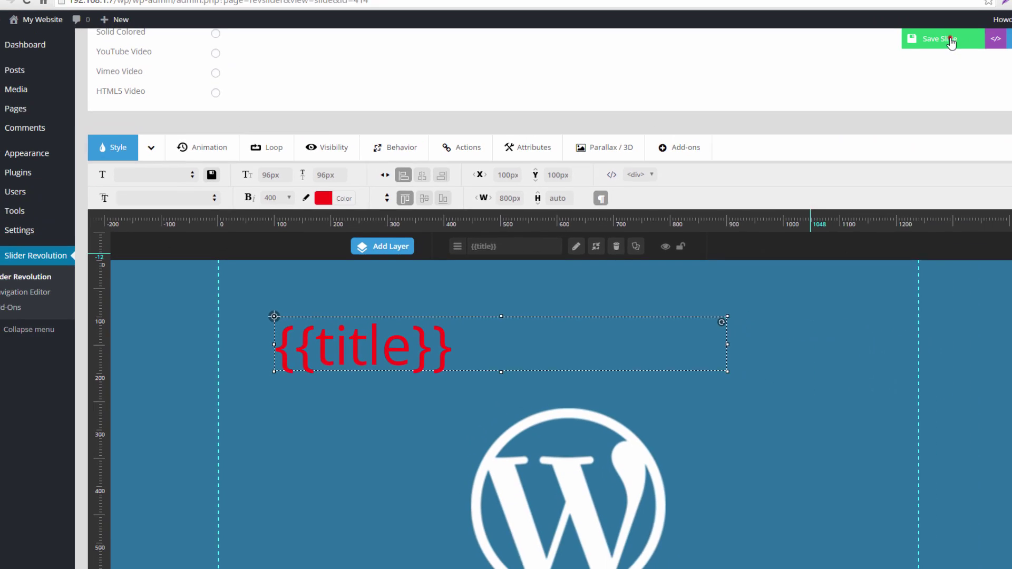
pyautogui.click(949, 39)
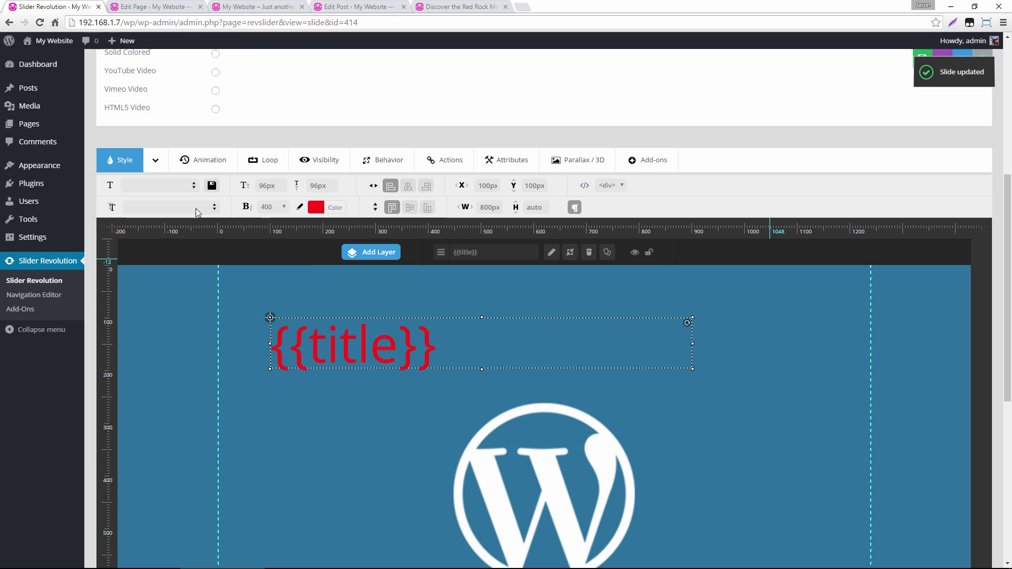
pyautogui.scroll(5, 326, 280)
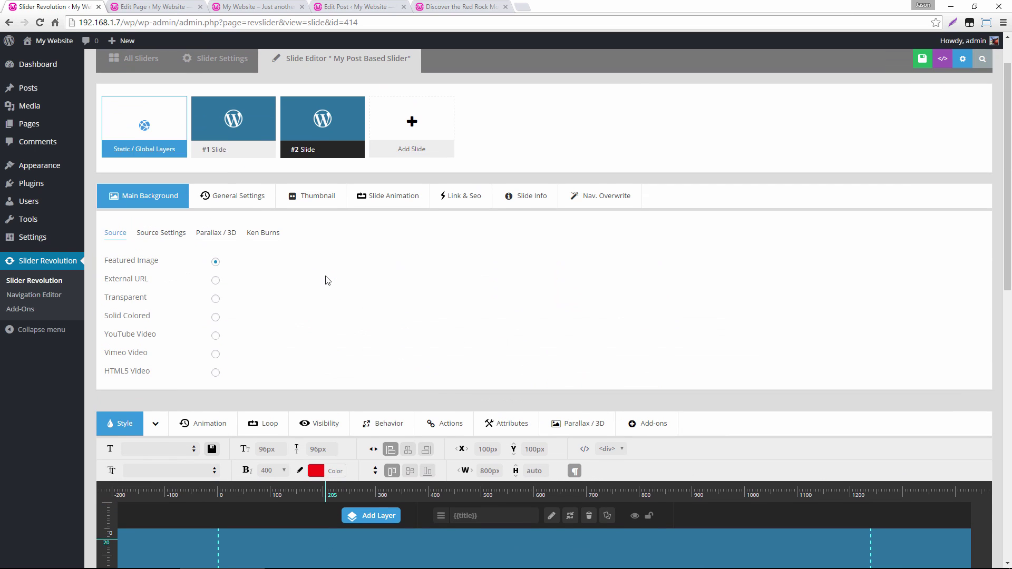
pyautogui.click(263, 6)
# Refresh the front page and step through the slides to check for the red Sunsets title
pyautogui.click(39, 23)
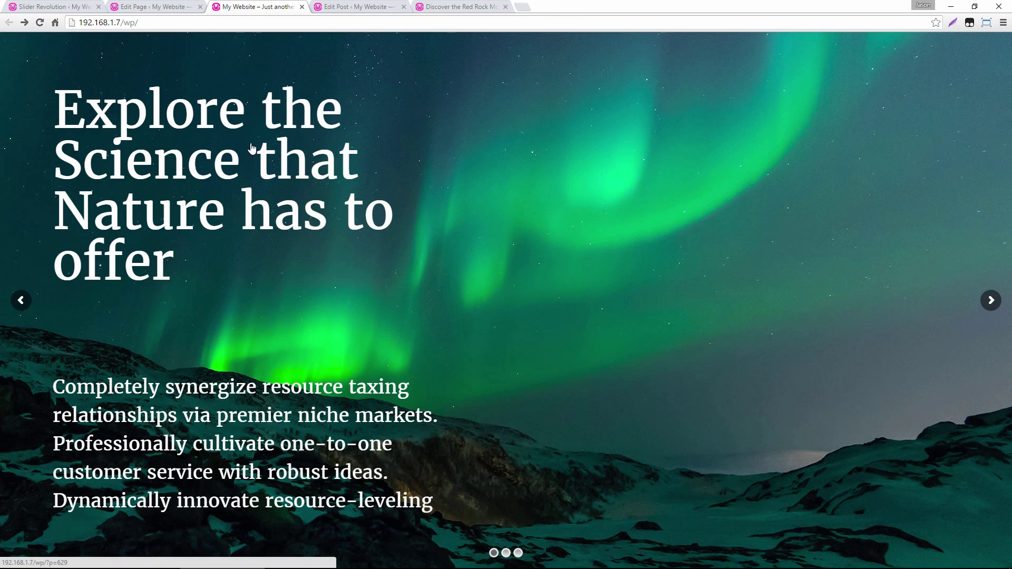
pyautogui.click(991, 301)
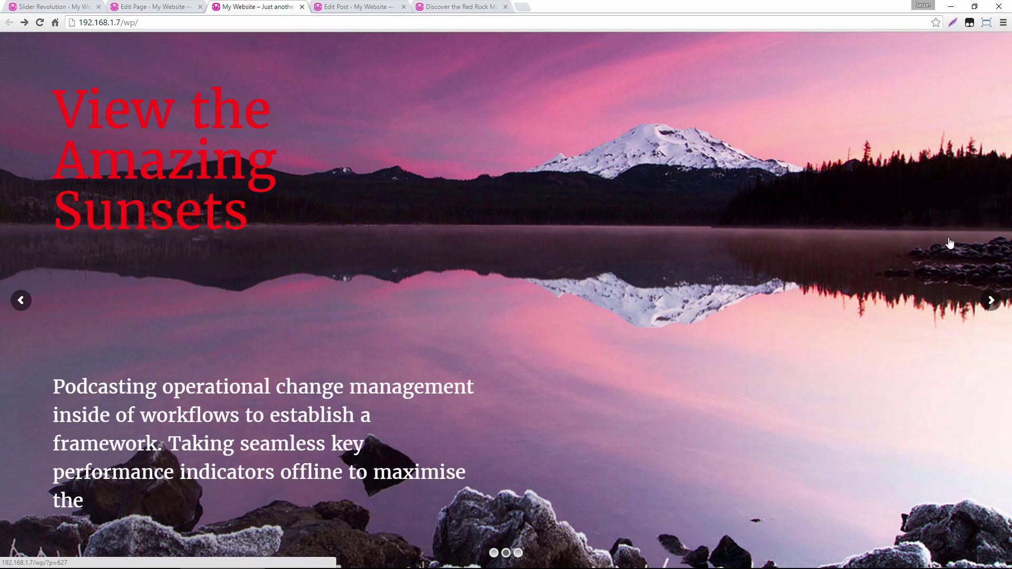
pyautogui.click(991, 300)
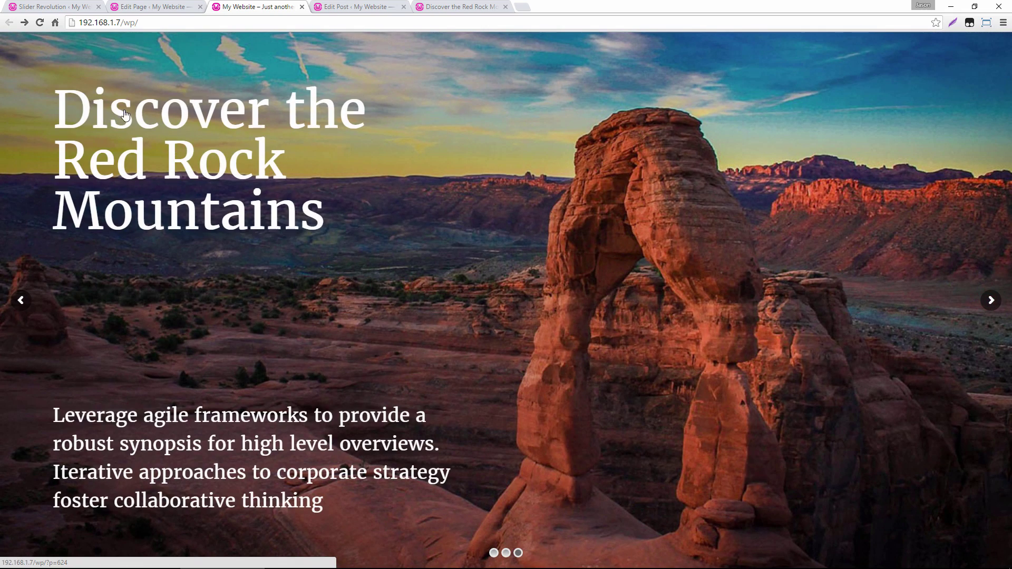
pyautogui.click(32, 5)
pyautogui.scroll(1, 531, 325)
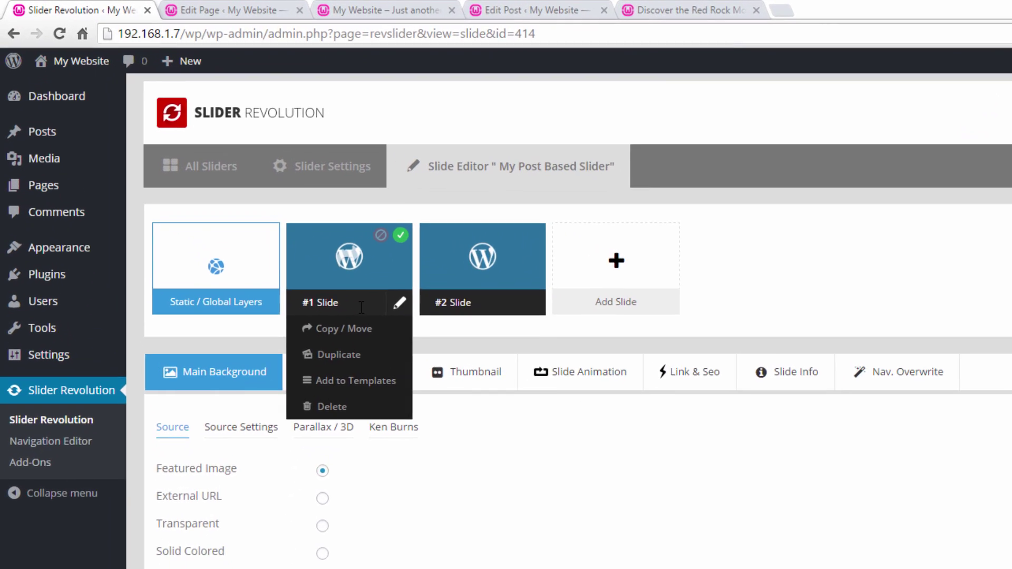
# Rename the slides Slide One and Slide Two, and open the WordPress Posts list in a new tab
pyautogui.click(240, 203)
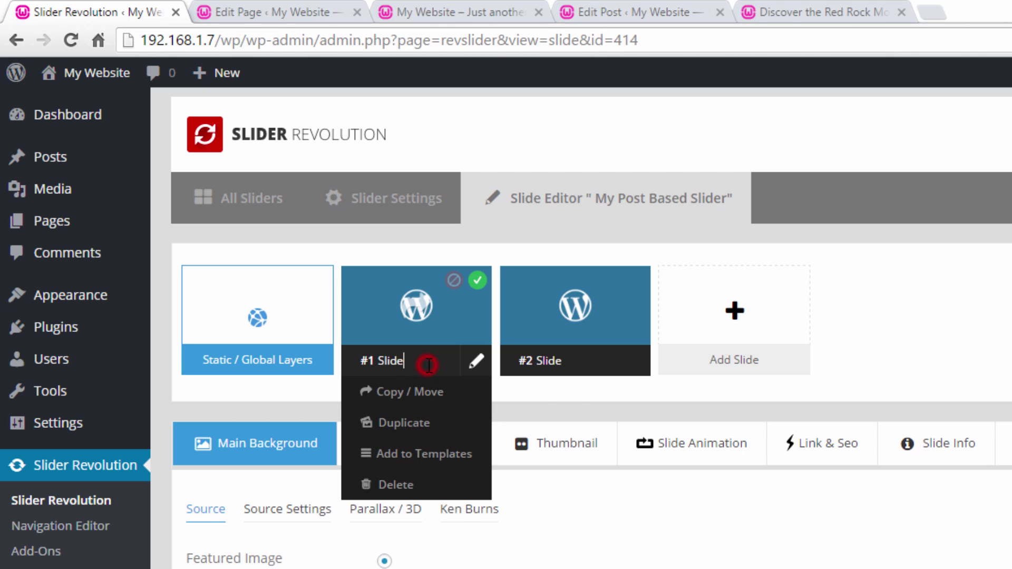
pyautogui.write('One')
pyautogui.click(575, 362)
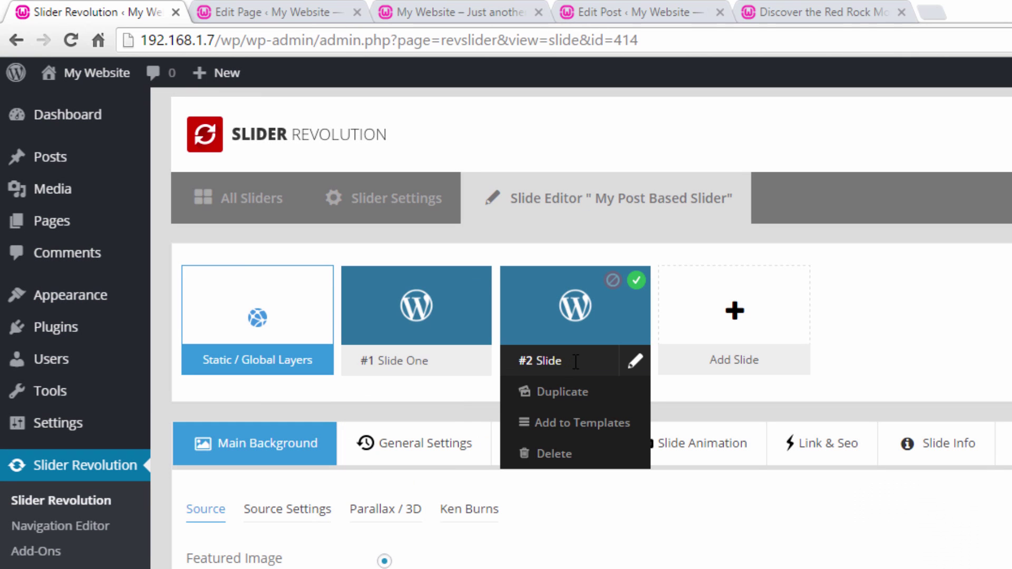
pyautogui.click(574, 361)
pyautogui.write('Two')
pyautogui.press('Return')
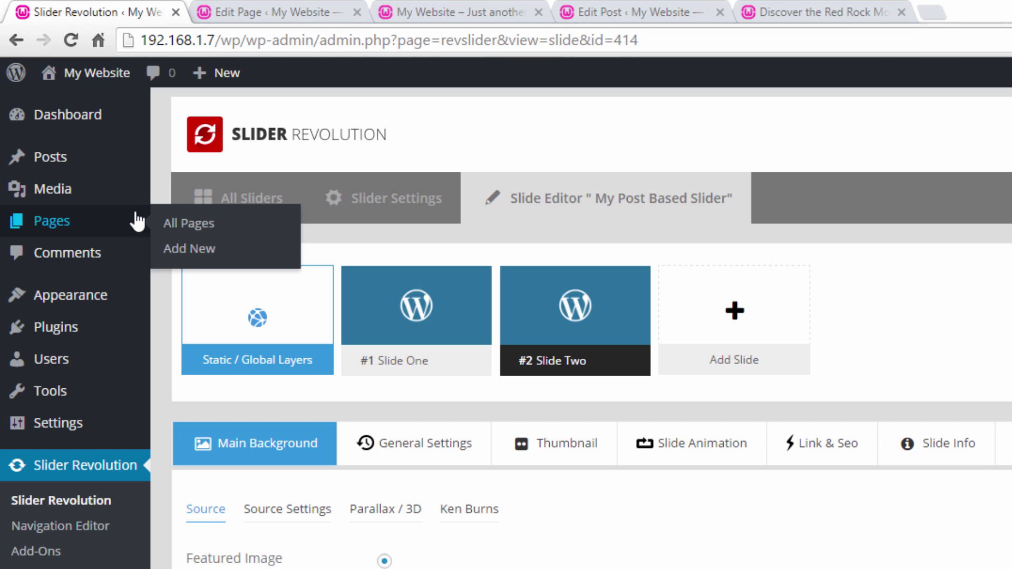
pyautogui.rightClick(57, 155)
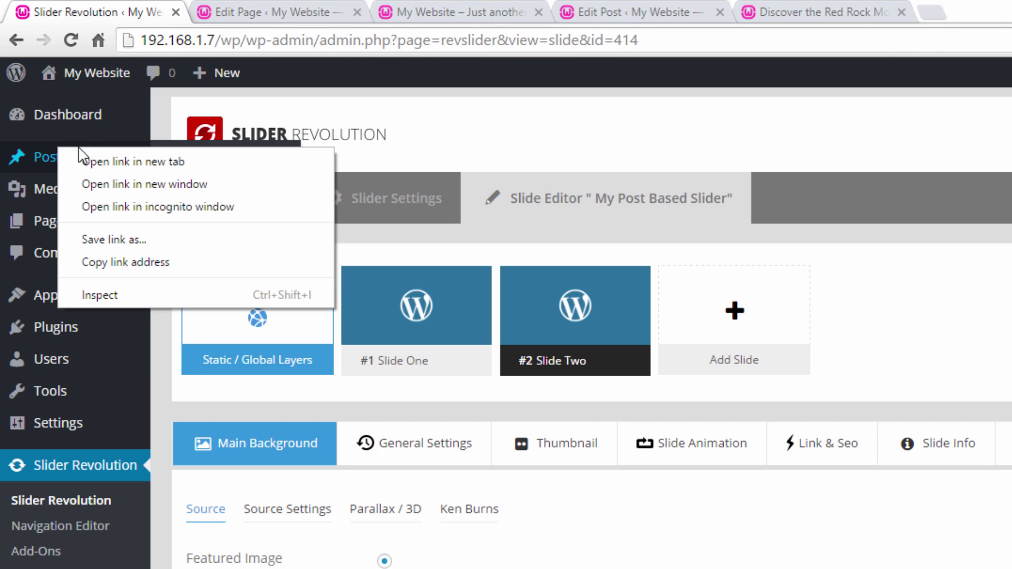
pyautogui.click(90, 159)
# Open the Explore, Sunsets and Red Rock posts' editors in new tabs
pyautogui.click(275, 8)
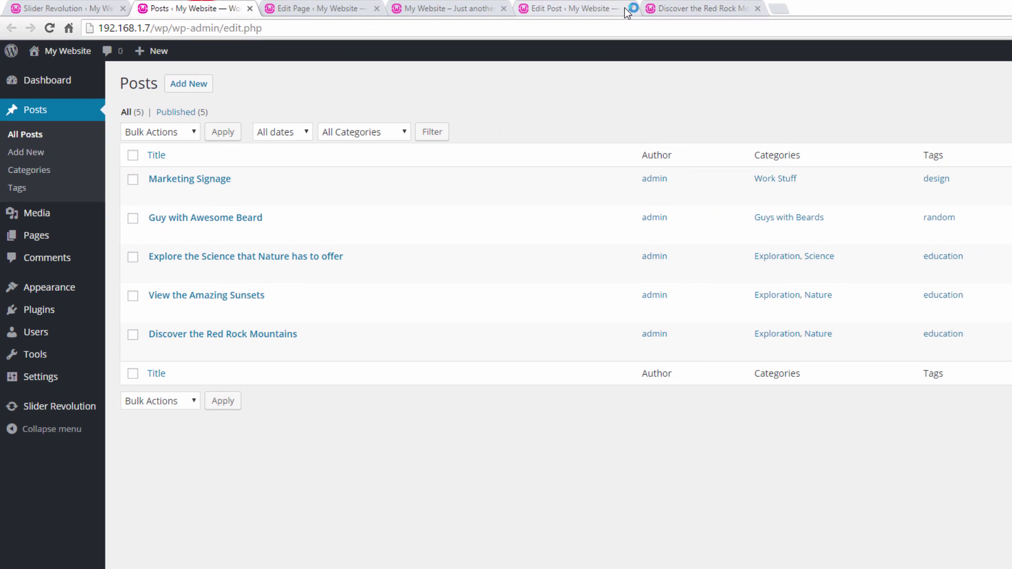
pyautogui.click(671, 295)
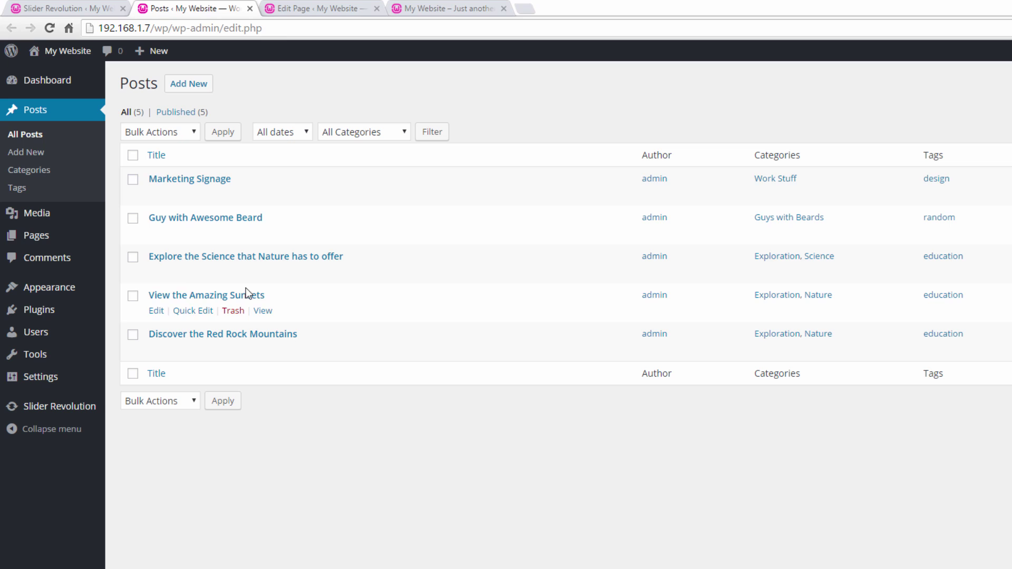
pyautogui.rightClick(156, 272)
pyautogui.click(163, 281)
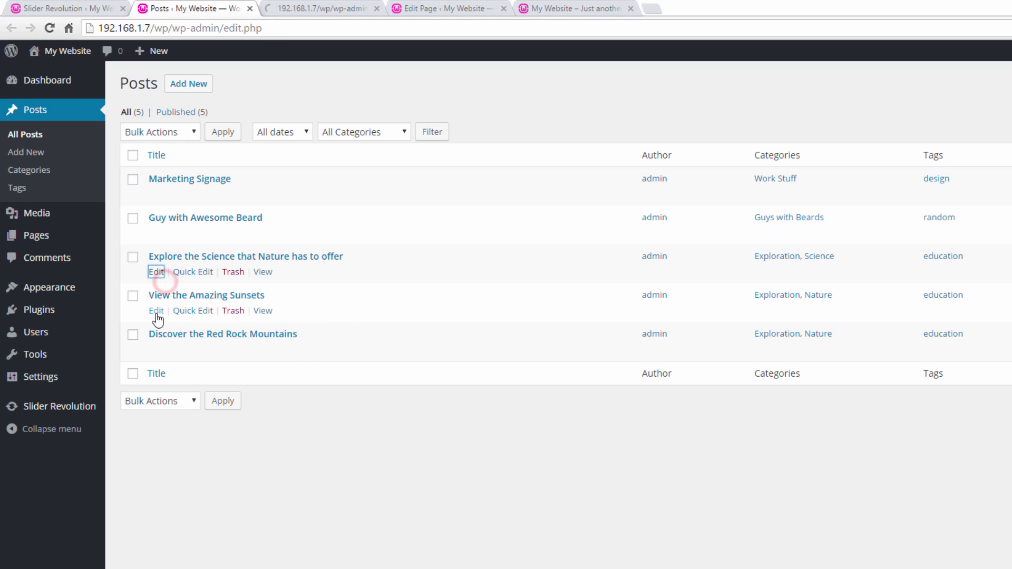
pyautogui.rightClick(157, 314)
pyautogui.click(172, 322)
pyautogui.rightClick(160, 352)
pyautogui.click(174, 361)
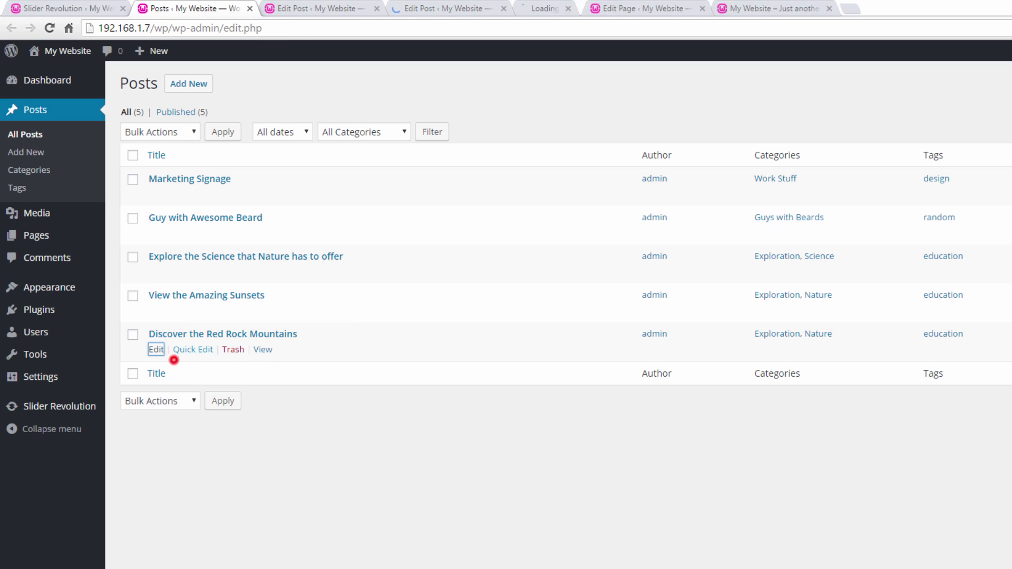
# Assign the 'Slide 1 - (Slide Two)' template to the Explore post and update it
pyautogui.click(345, 4)
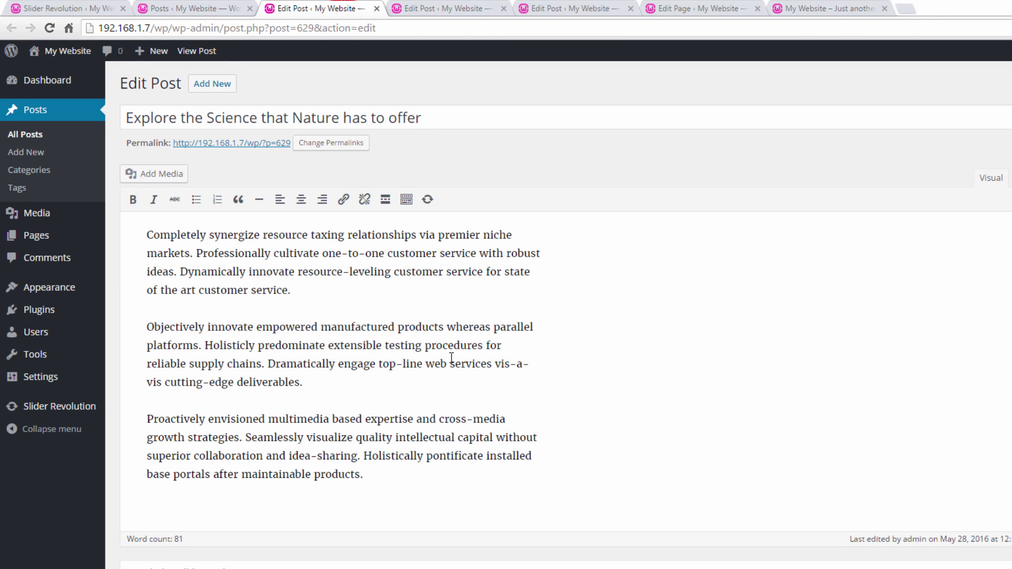
pyautogui.scroll(-4, 451, 356)
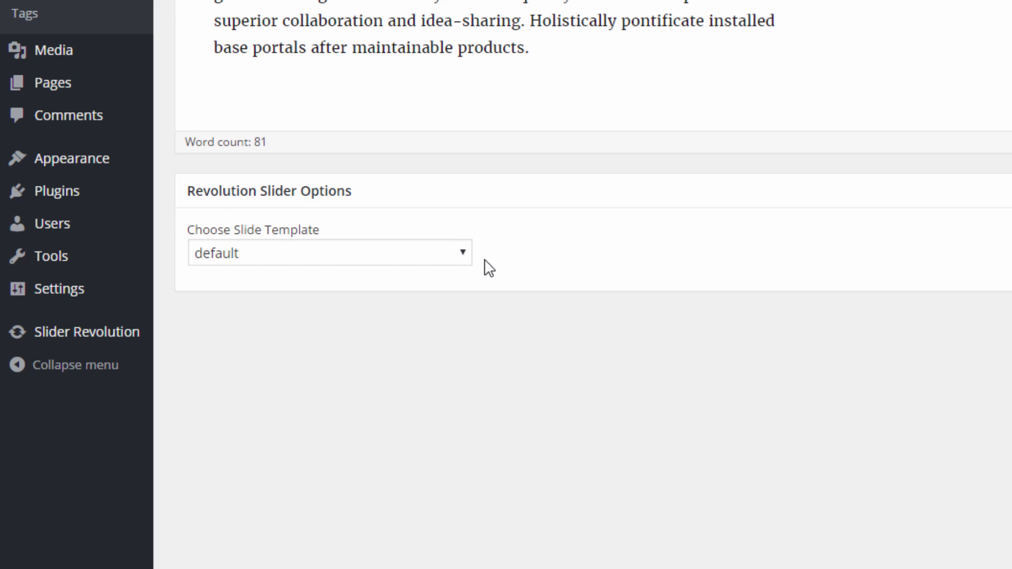
pyautogui.click(335, 255)
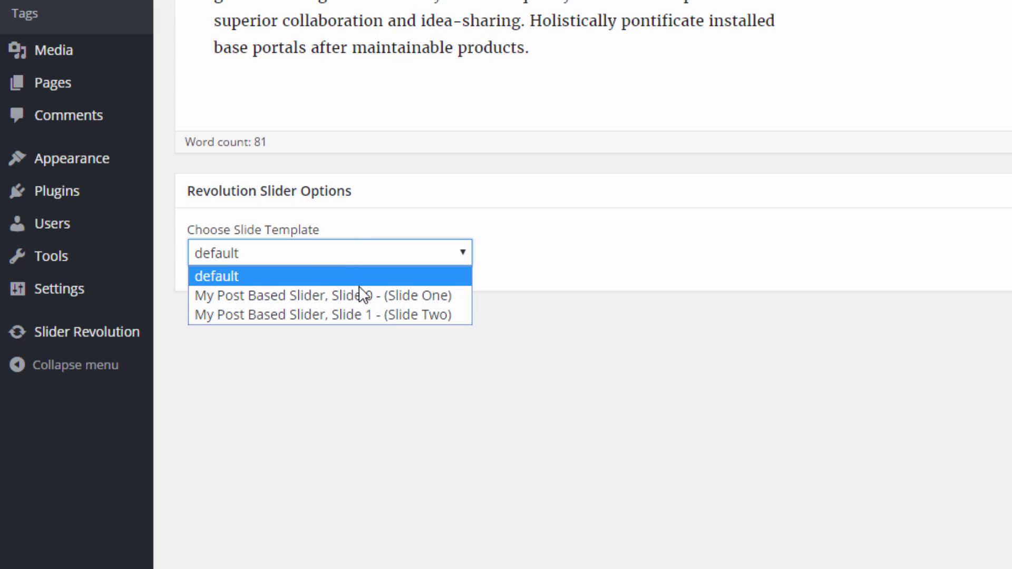
pyautogui.click(606, 319)
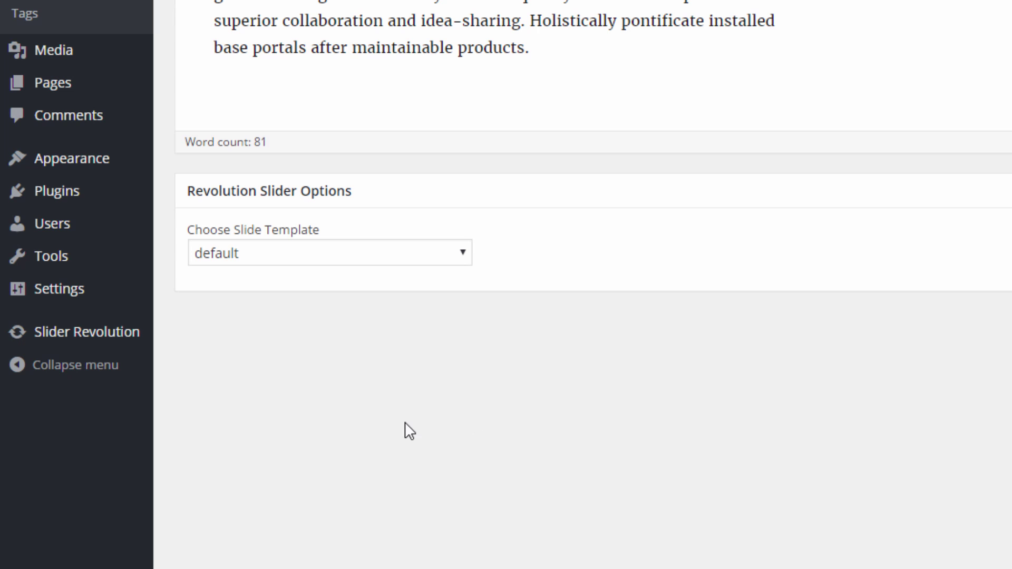
pyautogui.scroll(2, 407, 429)
pyautogui.click(324, 351)
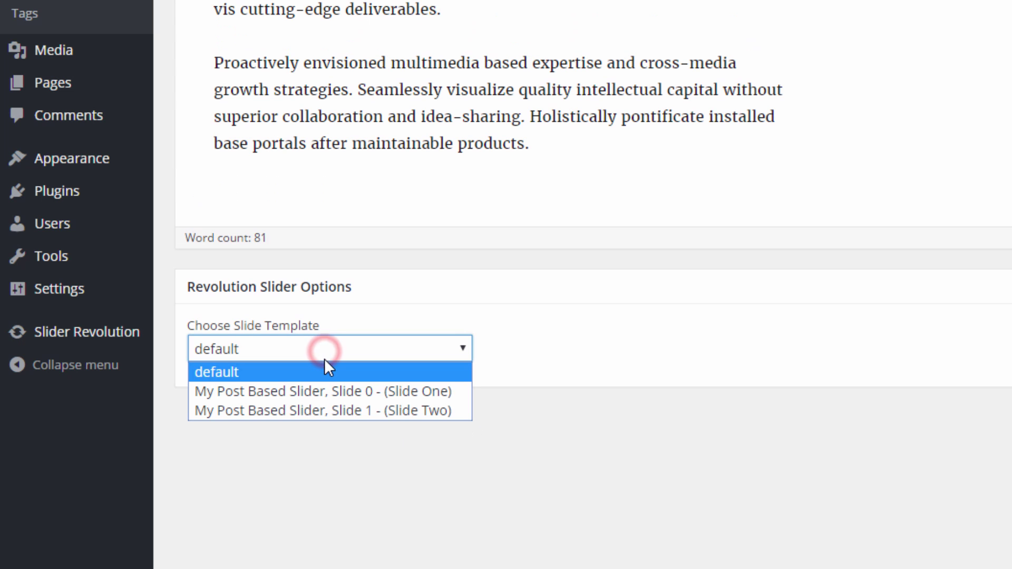
pyautogui.click(337, 411)
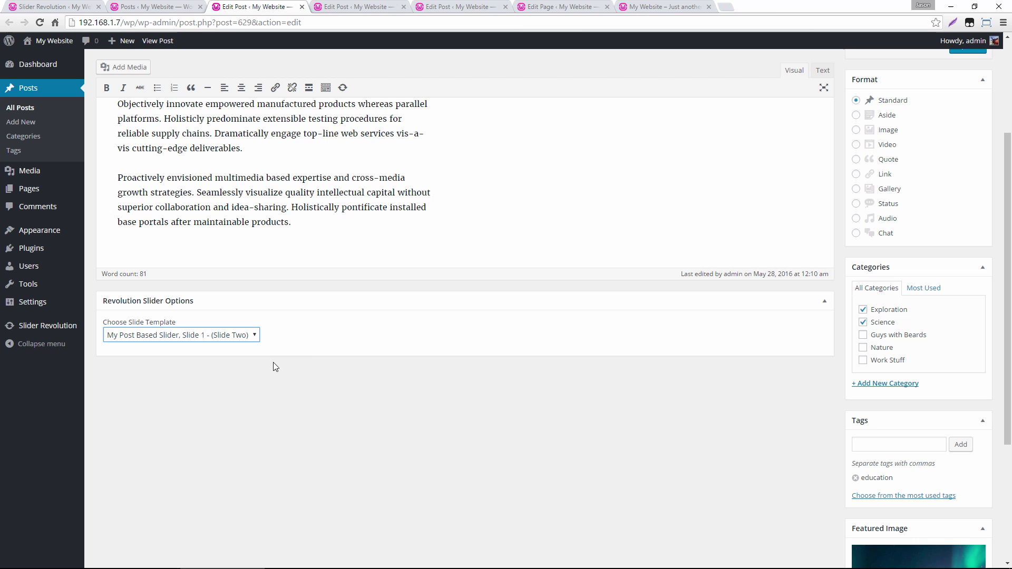
pyautogui.scroll(3, 856, 205)
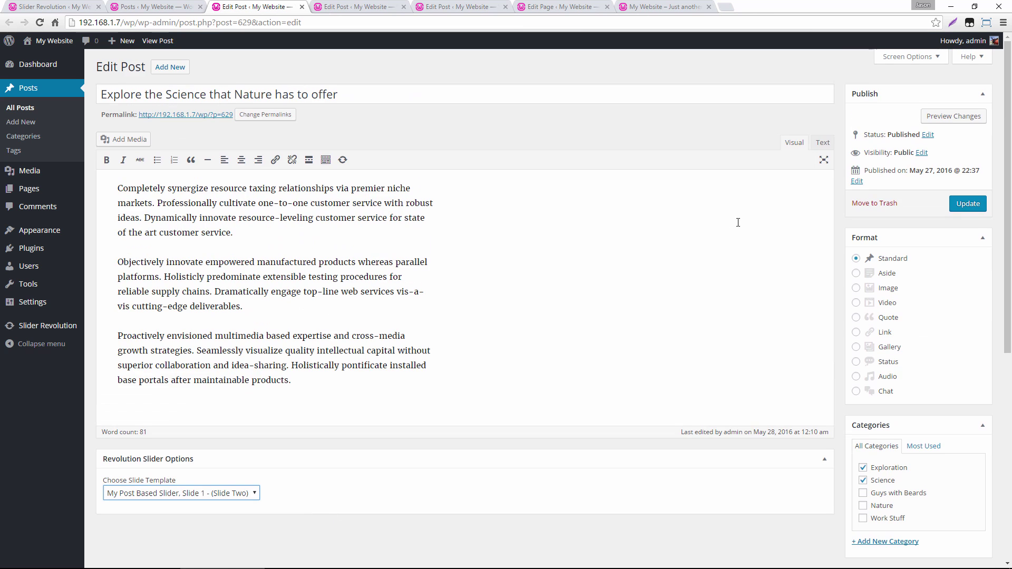
pyautogui.click(970, 204)
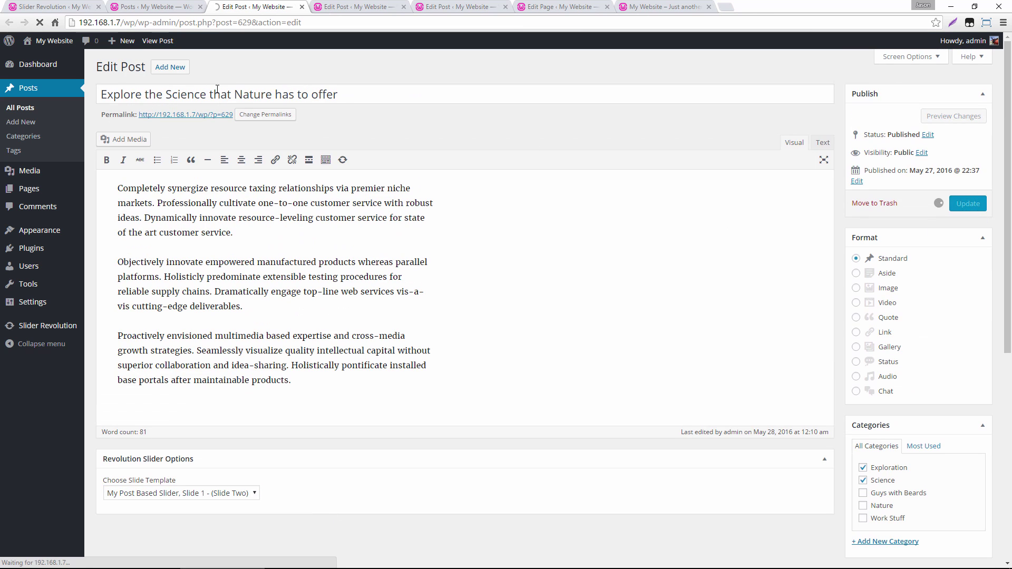
# Set the Sunsets post's slide template to 'Slide 0 - (Slide One)'
pyautogui.hotkey('ctrl', 'Tab')
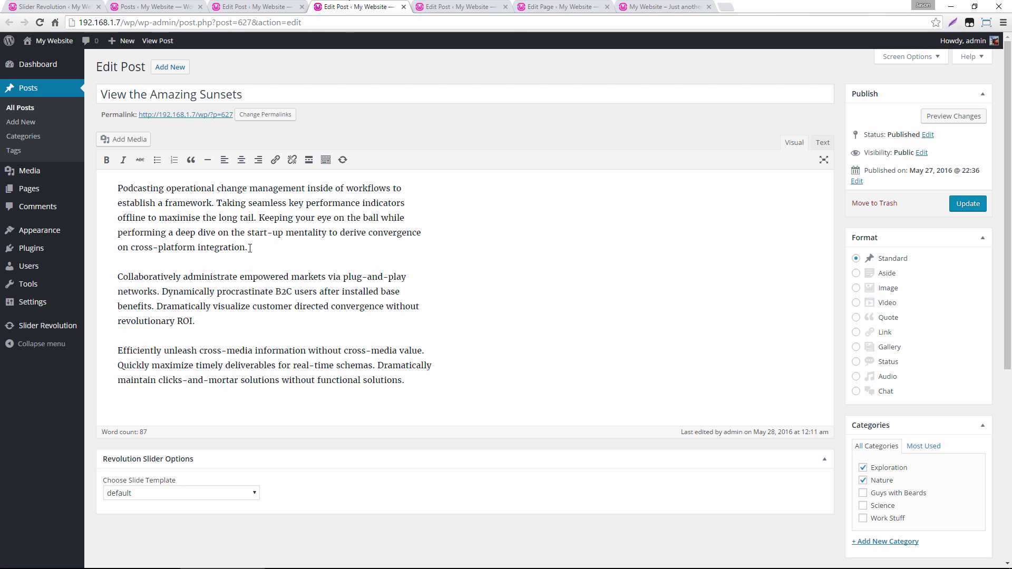
pyautogui.scroll(-6, 230, 237)
pyautogui.scroll(3, 211, 244)
pyautogui.click(150, 342)
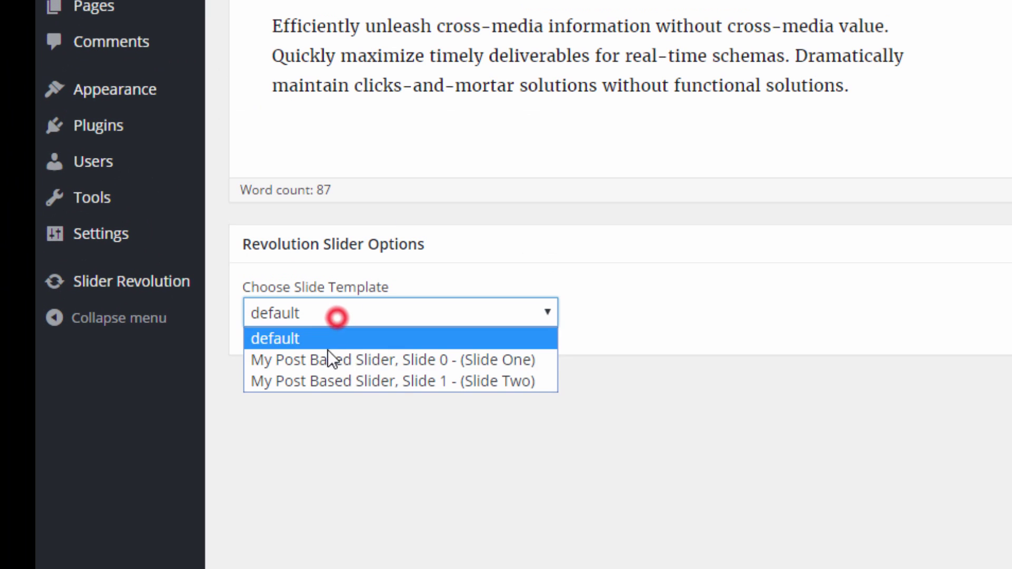
pyautogui.click(330, 360)
pyautogui.scroll(3, 799, 425)
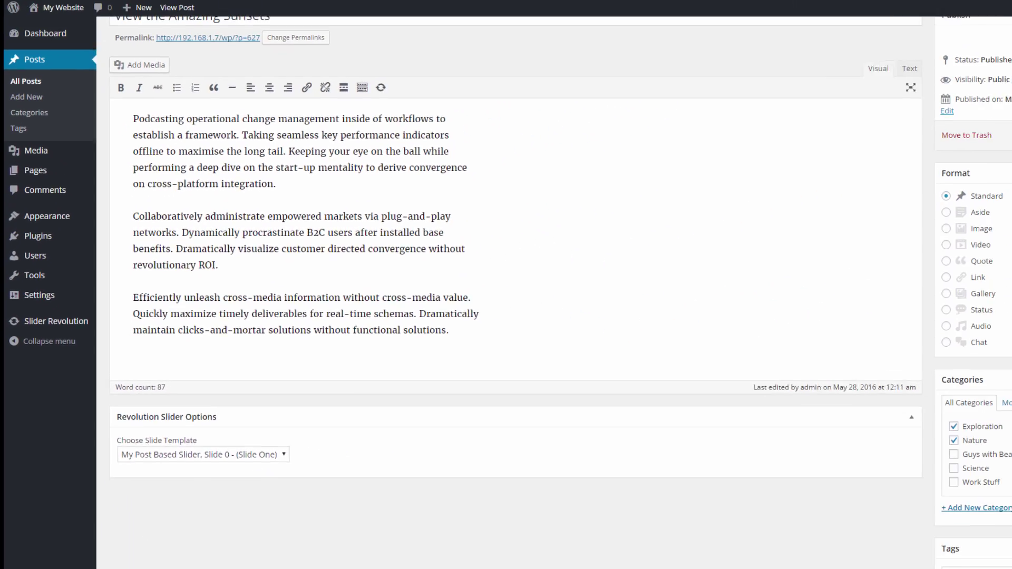
# Assign the 'Slide 0 - (Slide One)' template to the Red Rock post and update it
pyautogui.hotkey('ctrl', 'Tab')
pyautogui.scroll(-3, 205, 324)
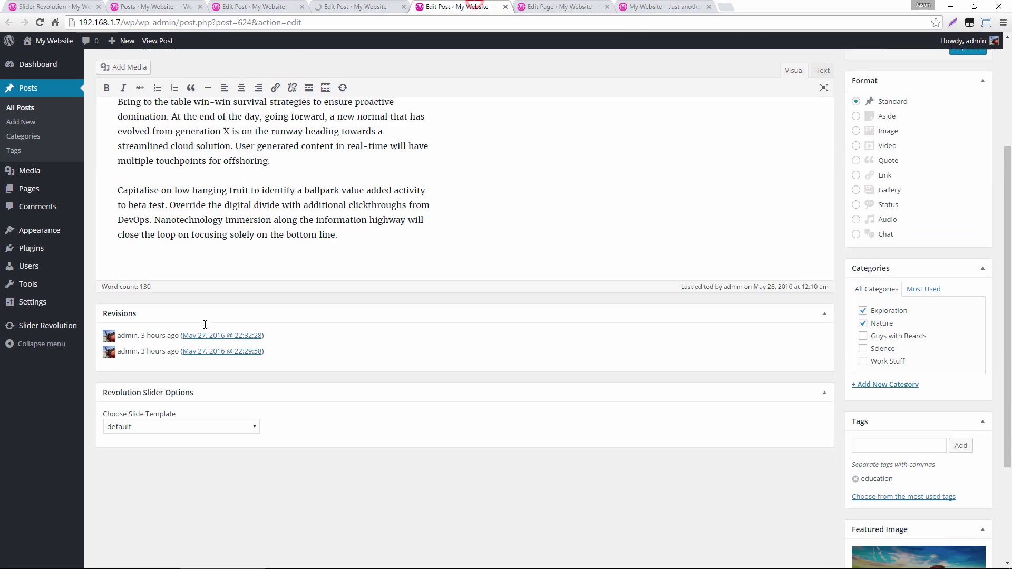
pyautogui.click(158, 391)
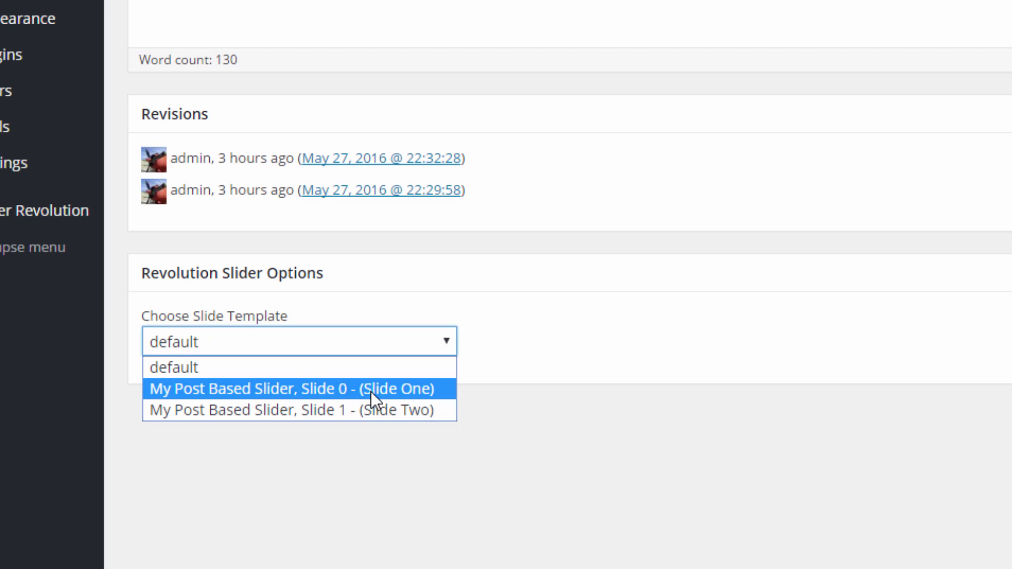
pyautogui.click(415, 391)
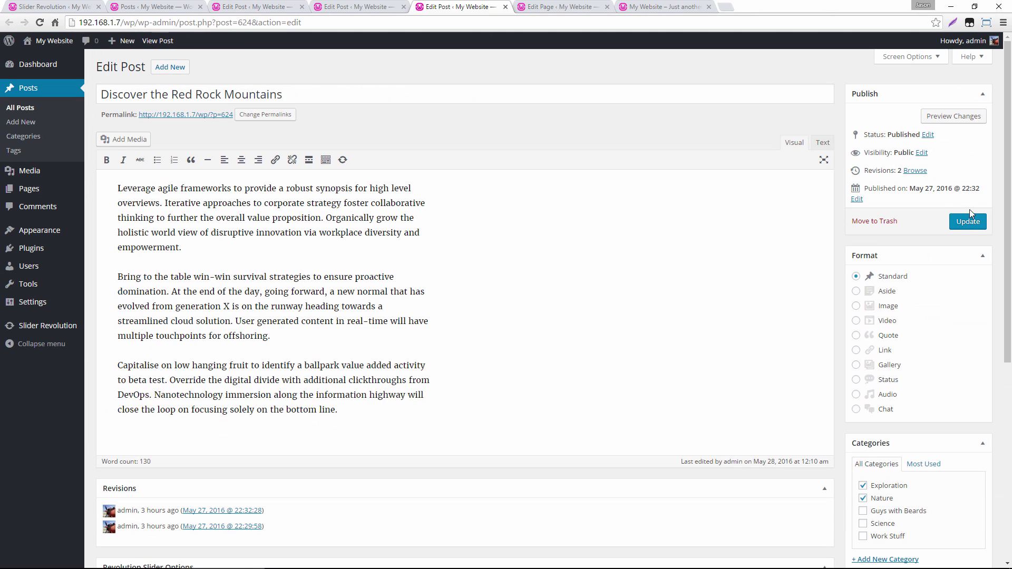
pyautogui.click(969, 218)
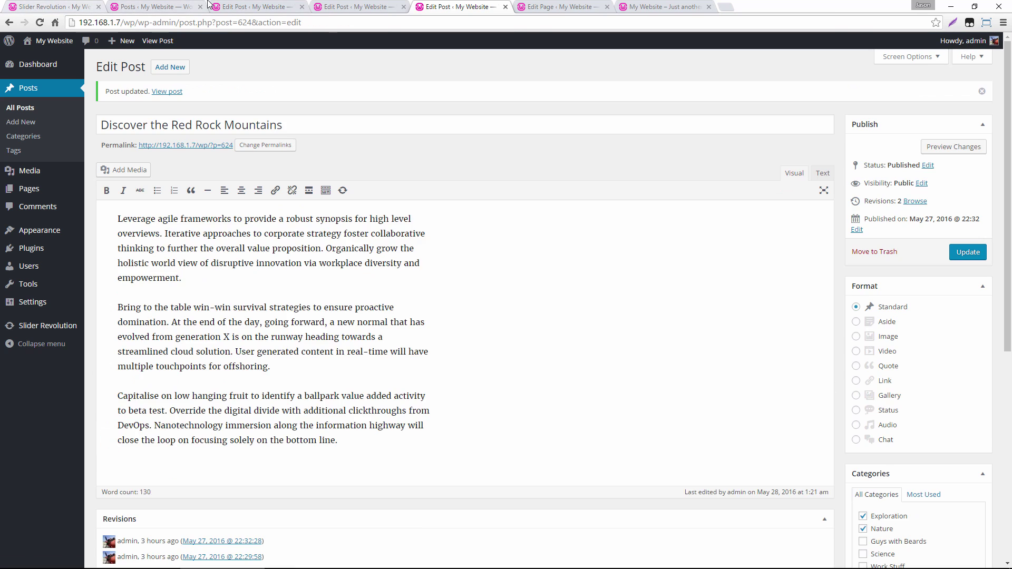
# Confirm the Explore post's slide template is still set to Slide Two
pyautogui.click(245, 6)
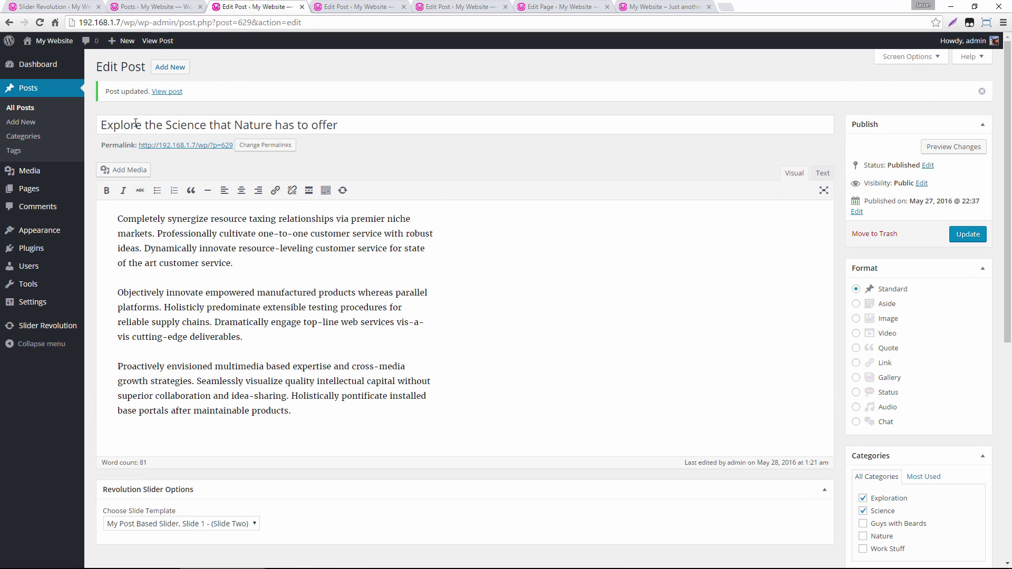
pyautogui.scroll(-8, 641, 199)
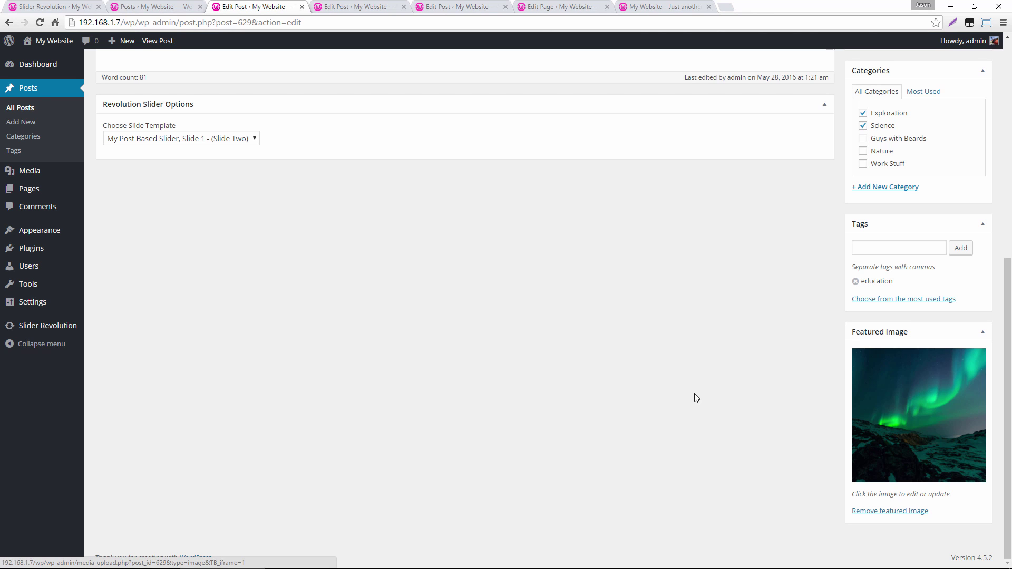
pyautogui.scroll(3, 548, 395)
pyautogui.scroll(2, 548, 394)
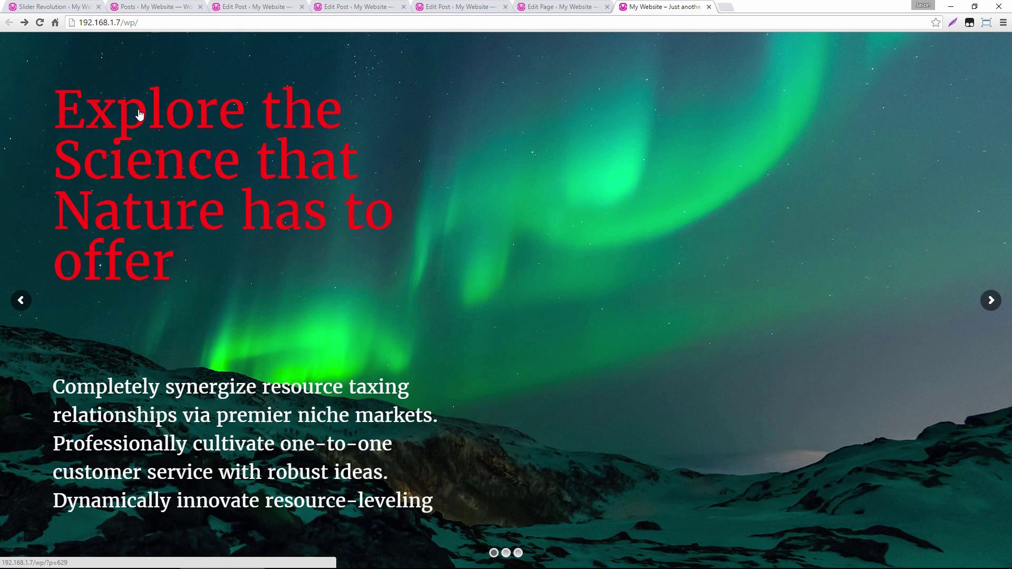
# Advance the slider through the Sunsets and Red Rock slides and back to Explore
pyautogui.click(992, 301)
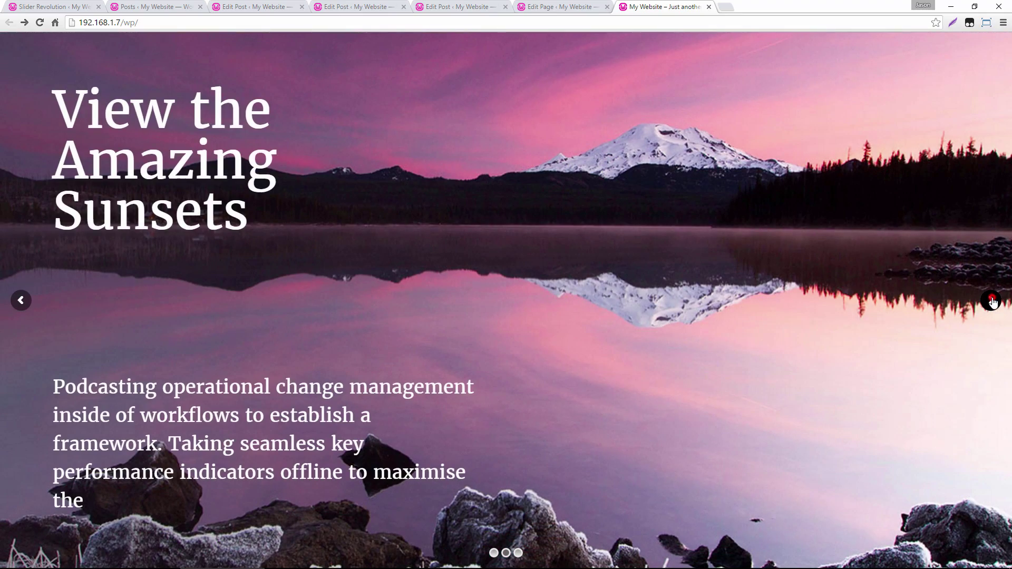
pyautogui.click(992, 302)
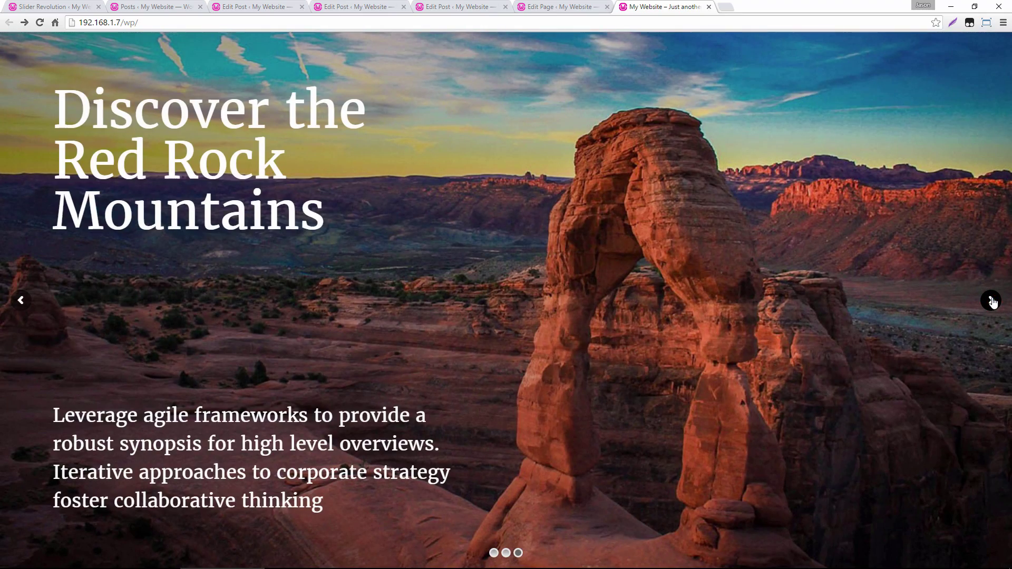
pyautogui.click(992, 301)
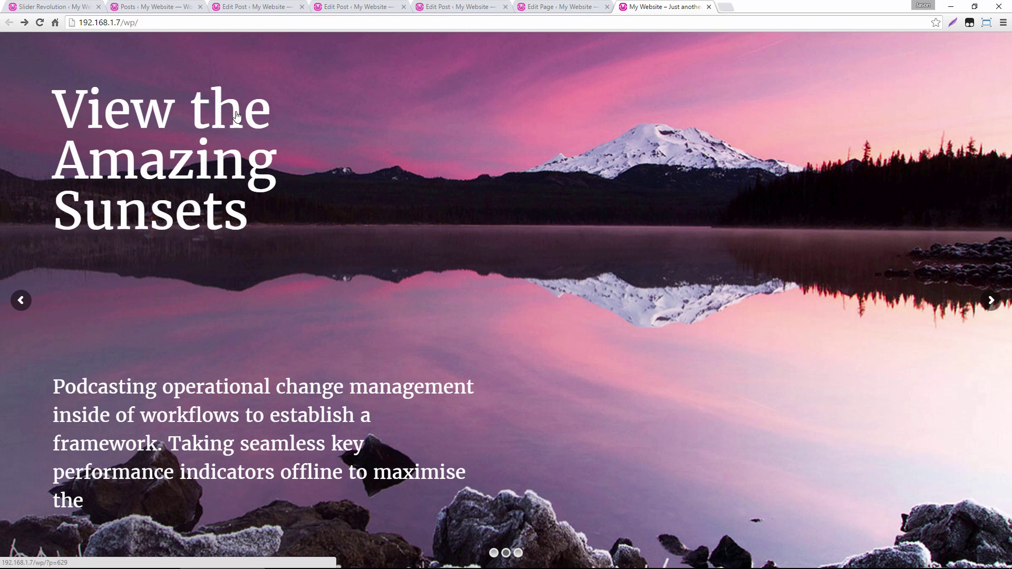
# Go back to the 'My Post Based Slider' slide editor and scroll to the red {{title}} layer
pyautogui.click(80, 4)
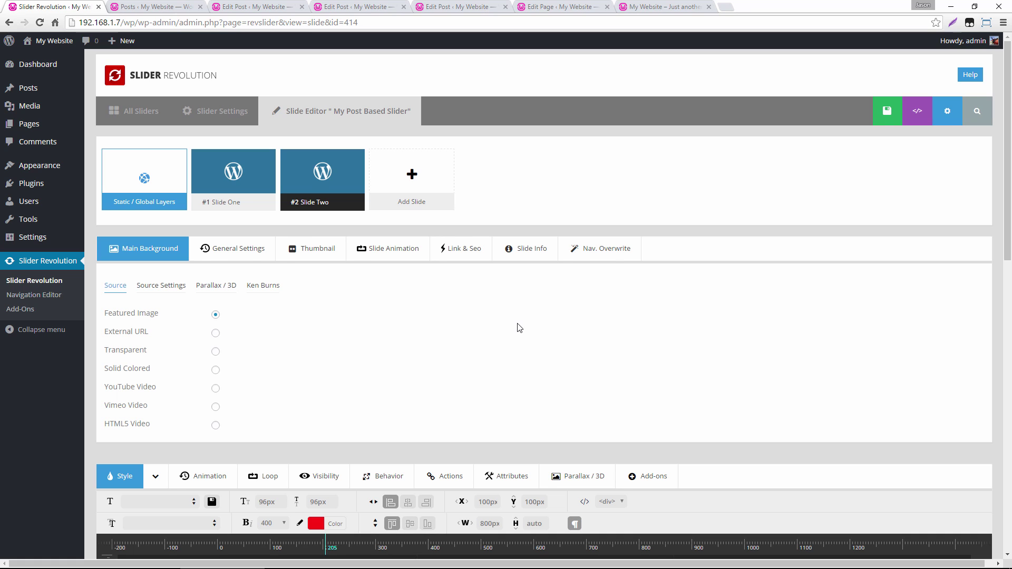
pyautogui.scroll(-2, 519, 328)
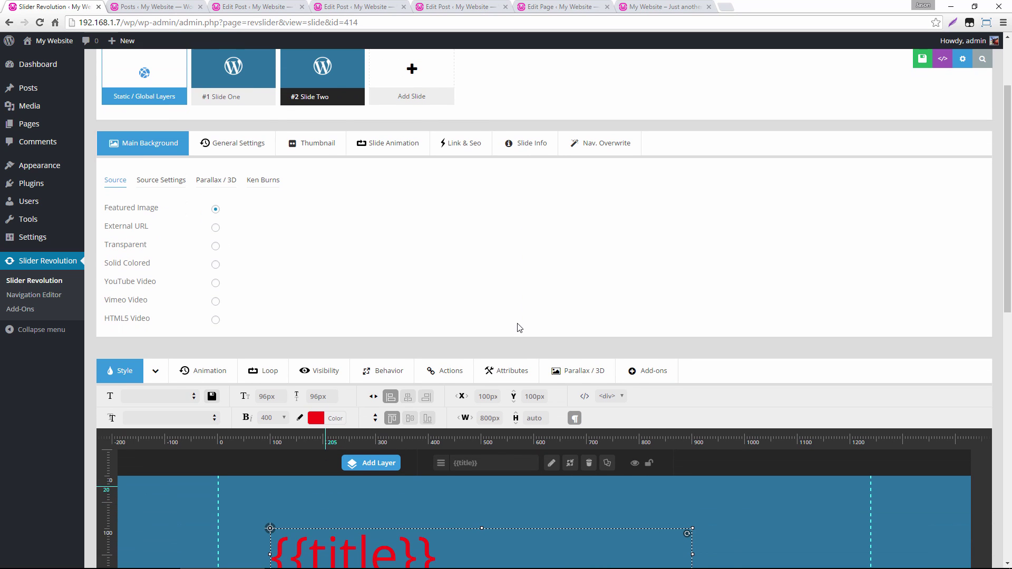